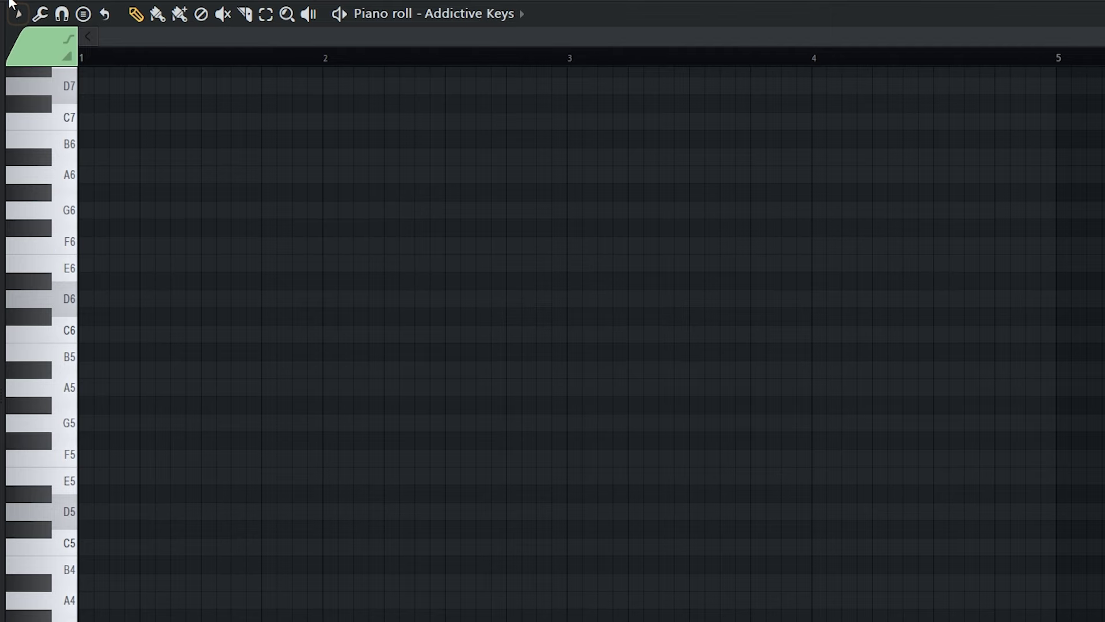
Step: Set the piano roll's scale highlighting to root note D with the Minor Natural (Aeolian) scale
{"action": "left_click", "coordinate": [12, 11]}
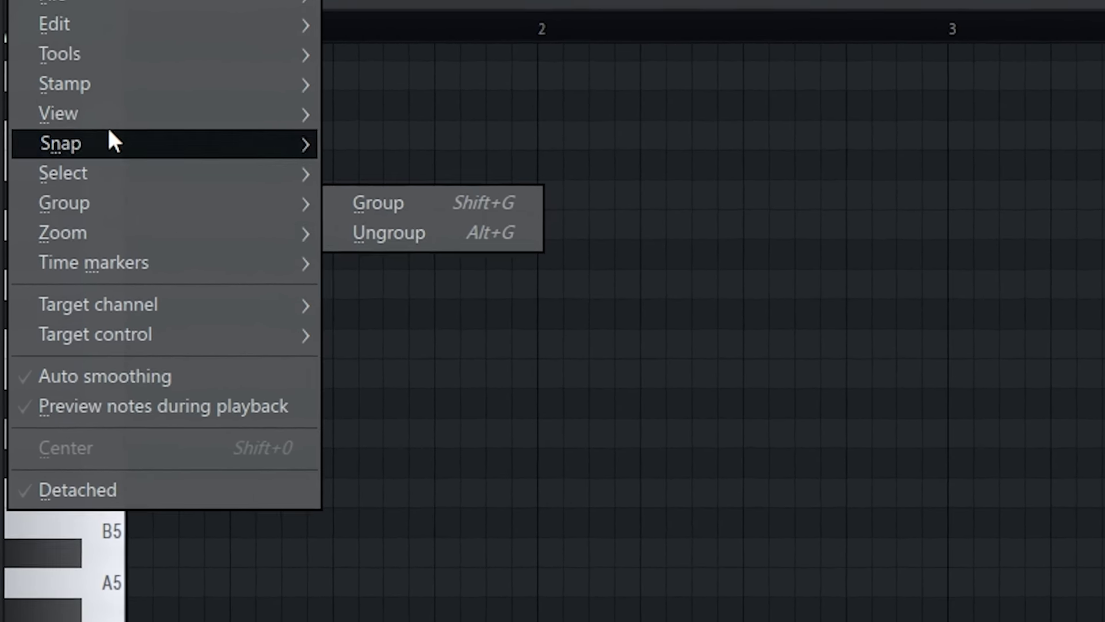
{"action": "mouse_move", "coordinate": [107, 114]}
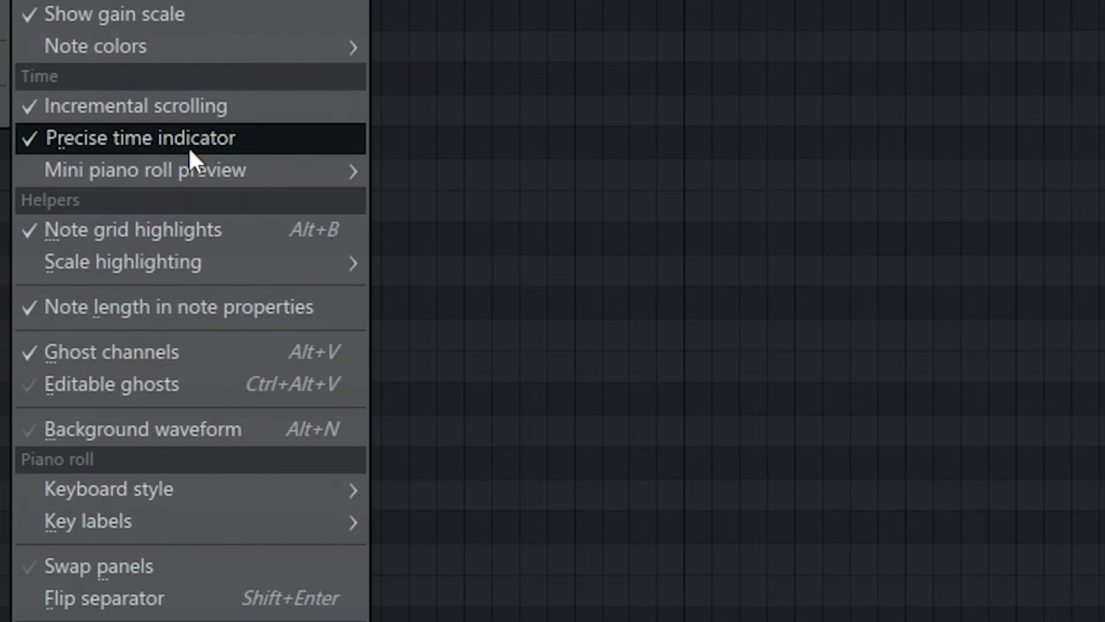
{"action": "mouse_move", "coordinate": [183, 169]}
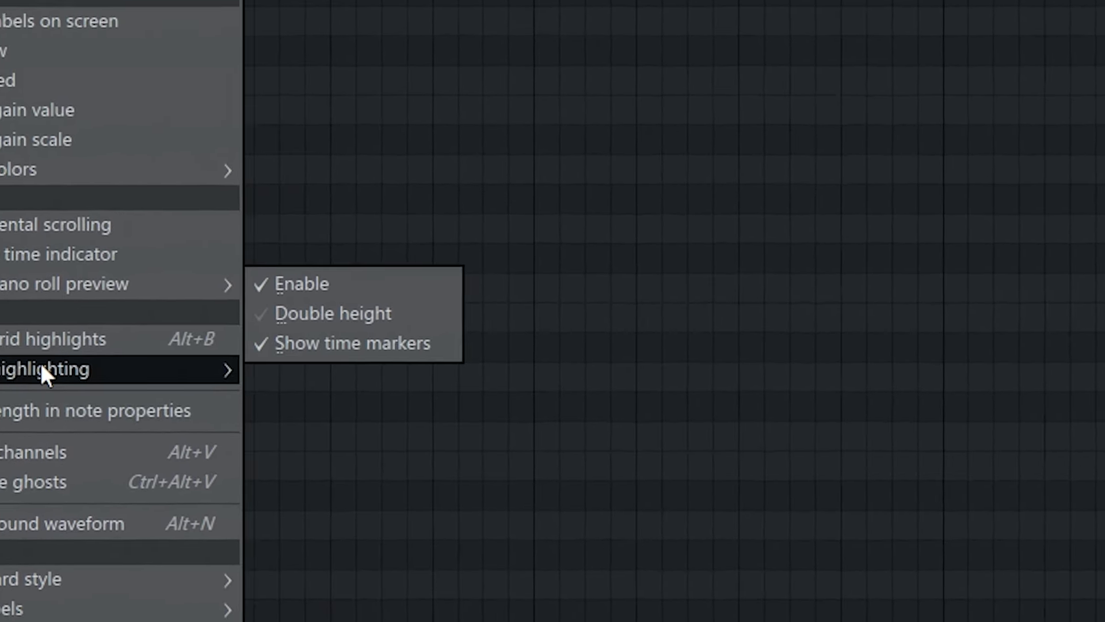
{"action": "mouse_move", "coordinate": [155, 262]}
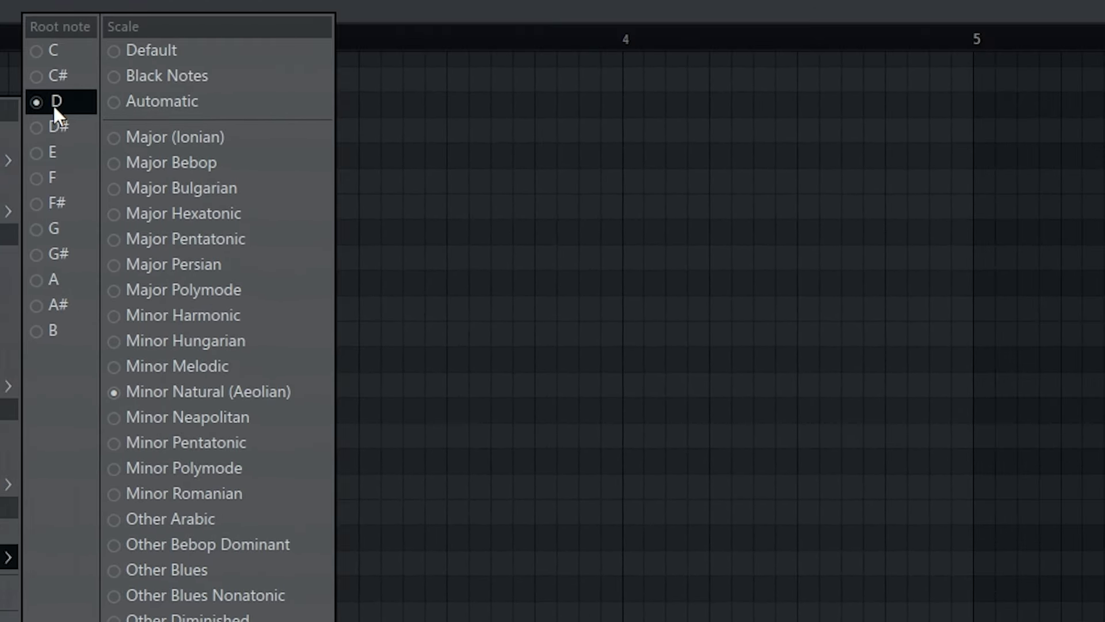
{"action": "left_click", "coordinate": [175, 385]}
Step: Build a chord of D5, F5, A5 and D6 at the start of bar 1
{"action": "left_click_drag", "start_coordinate": [123, 516], "coordinate": [92, 511]}
{"action": "left_click", "coordinate": [46, 386]}
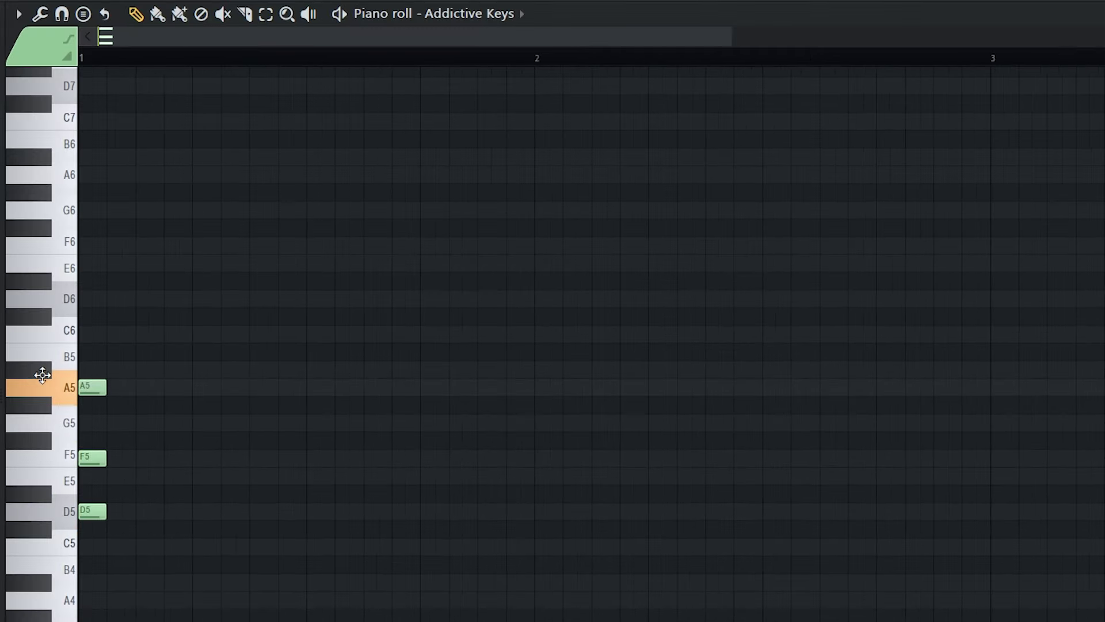
{"action": "left_click", "coordinate": [70, 300]}
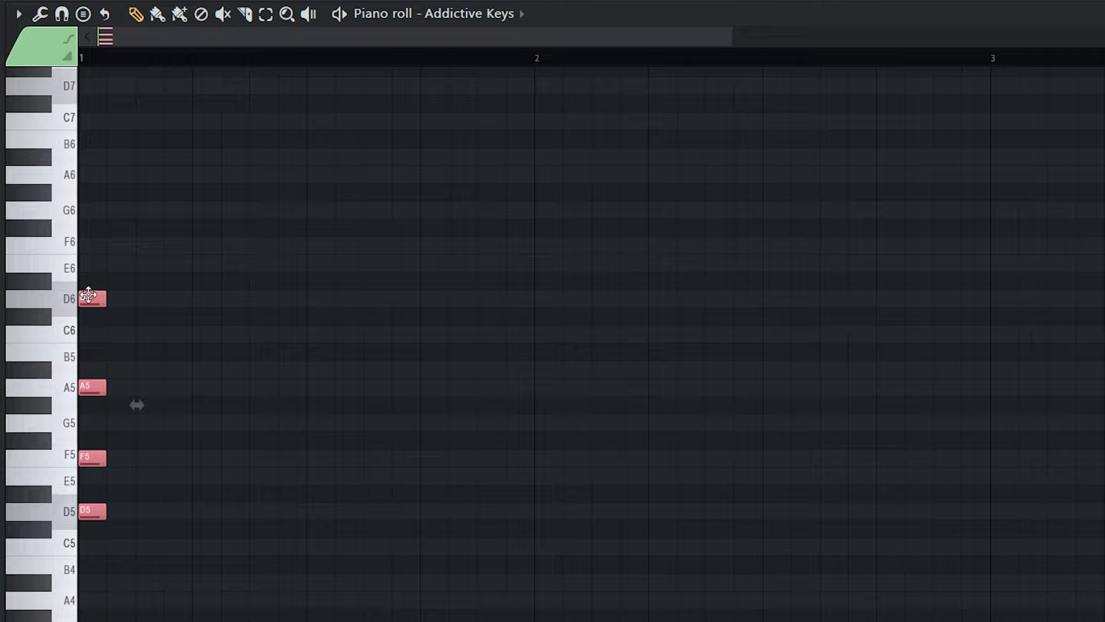
Step: Copy the D5–F5–A5–D6 chord three times across the first half of bar 1 and play it back
{"action": "left_click_drag", "start_coordinate": [100, 294], "coordinate": [289, 297]}
{"action": "key", "text": "space"}
{"action": "key", "text": "space"}
Step: Build a chord of A4, C5, F5 and A5 in the second half of bar 1 and duplicate it once
{"action": "left_click", "coordinate": [351, 483]}
{"action": "scroll", "coordinate": [351, 482], "scroll_direction": "down", "scroll_amount": 3}
{"action": "left_click_drag", "start_coordinate": [343, 475], "coordinate": [346, 440]}
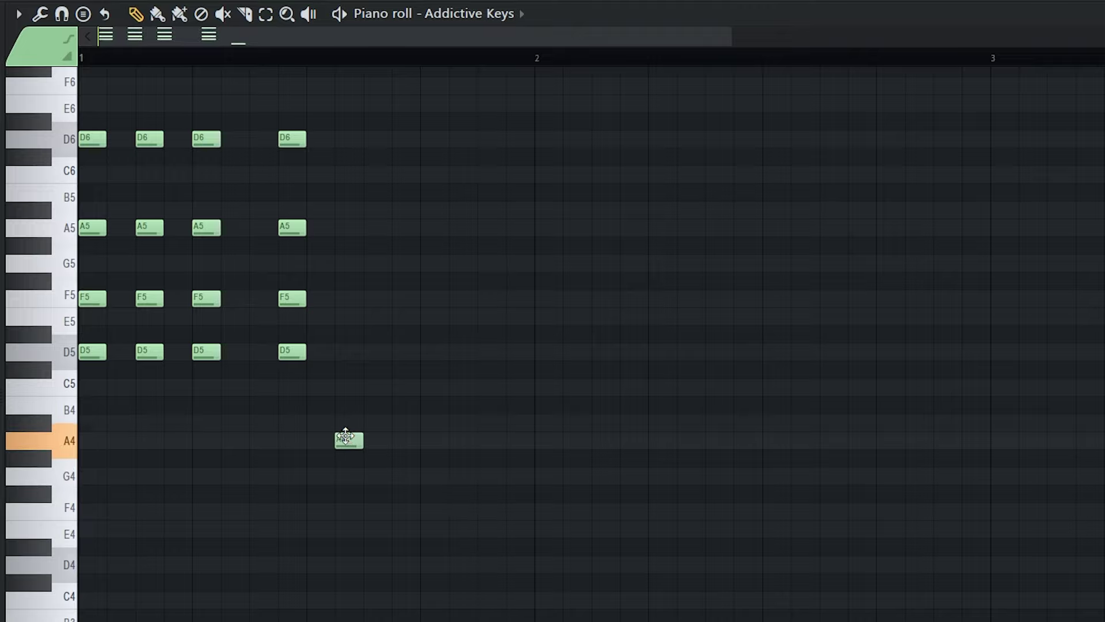
{"action": "left_click", "coordinate": [341, 389]}
{"action": "left_click_drag", "start_coordinate": [324, 319], "coordinate": [339, 296]}
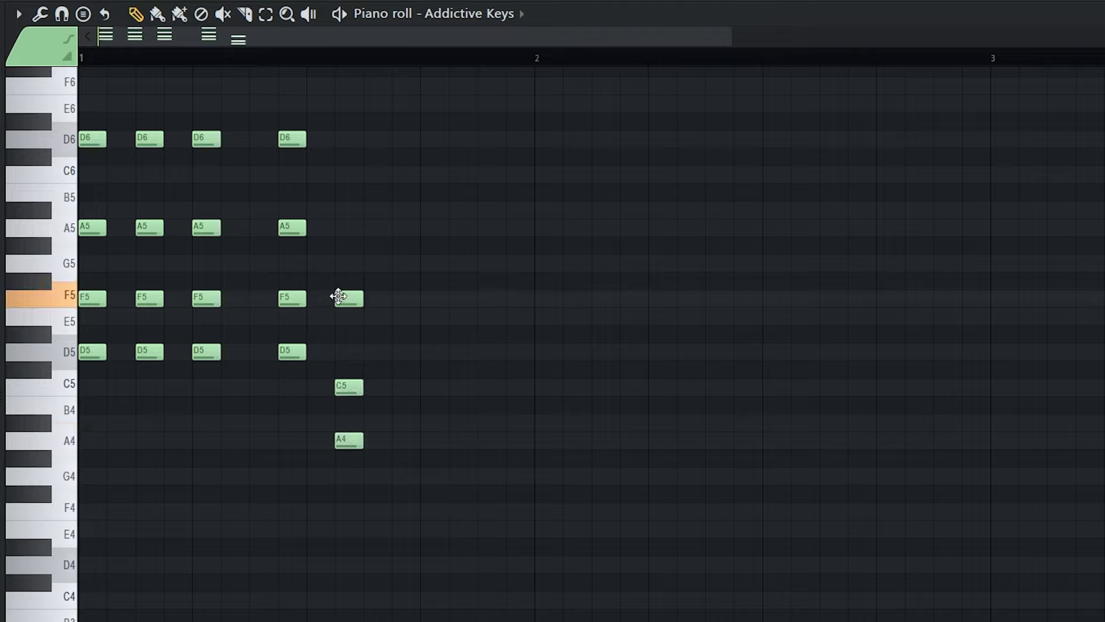
{"action": "mouse_move", "coordinate": [328, 226]}
{"action": "left_mouse_down"}
{"action": "mouse_move", "coordinate": [352, 320]}
{"action": "mouse_move", "coordinate": [348, 444]}
{"action": "mouse_move", "coordinate": [423, 435]}
{"action": "left_mouse_up"}
Step: Build a chord of A4, D5, F5 and A#5 at the start of bar 2 and copy it three times across the bar's first half
{"action": "scroll", "coordinate": [428, 440], "scroll_direction": "down", "scroll_amount": 2}
{"action": "left_click", "coordinate": [435, 444]}
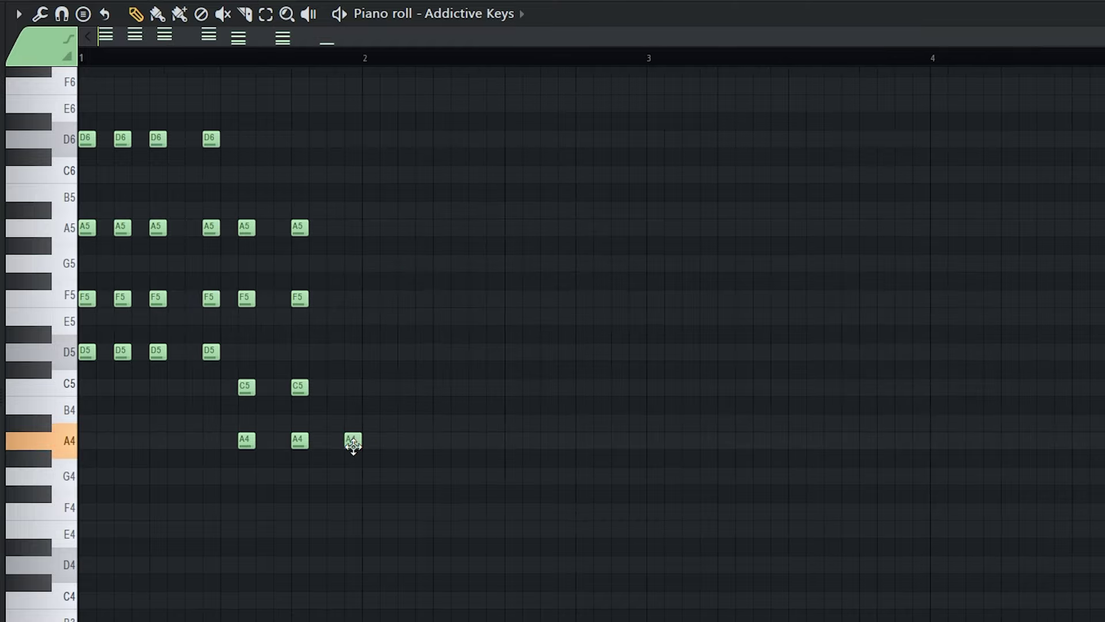
{"action": "left_click", "coordinate": [362, 355]}
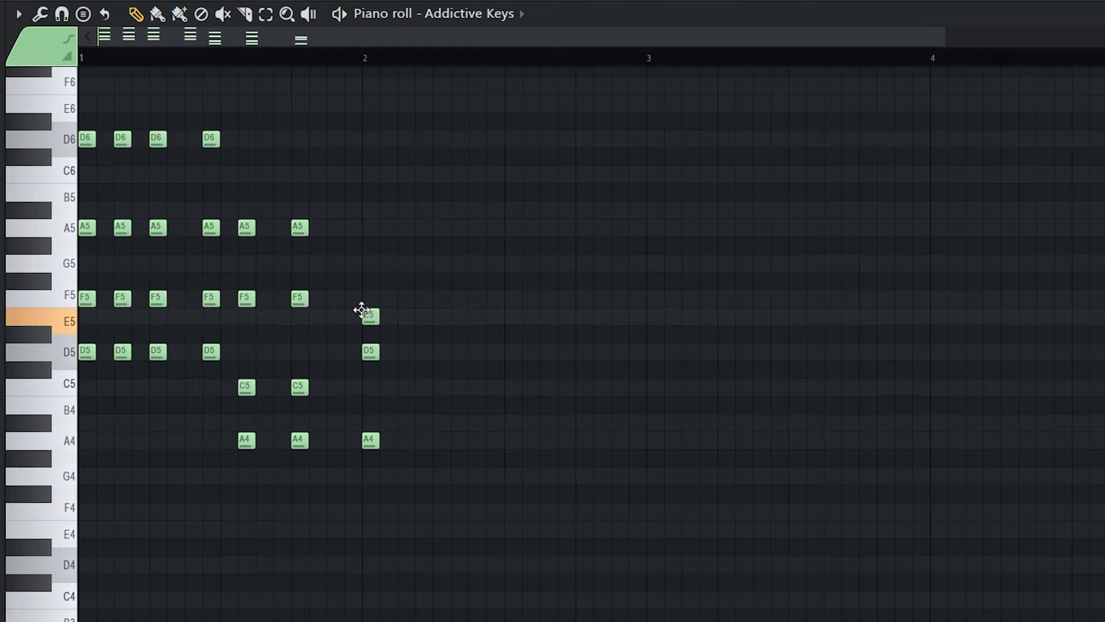
{"action": "left_click_drag", "start_coordinate": [361, 310], "coordinate": [367, 288]}
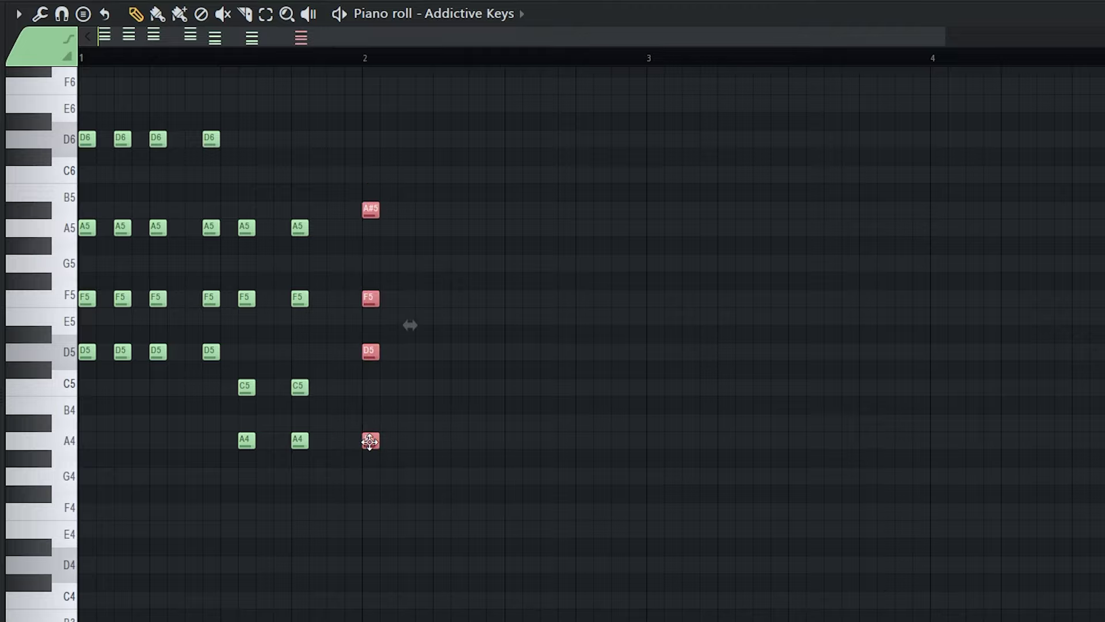
{"action": "left_click_drag", "start_coordinate": [420, 440], "coordinate": [510, 440], "text": "shift"}
Step: Place a G4 note in the middle of bar 2, right after the four repeated chords
{"action": "scroll", "coordinate": [491, 446], "scroll_direction": "up", "scroll_amount": 2}
{"action": "left_click_drag", "start_coordinate": [512, 508], "coordinate": [515, 469]}
{"action": "scroll", "coordinate": [515, 469], "scroll_direction": "down", "scroll_amount": 2}
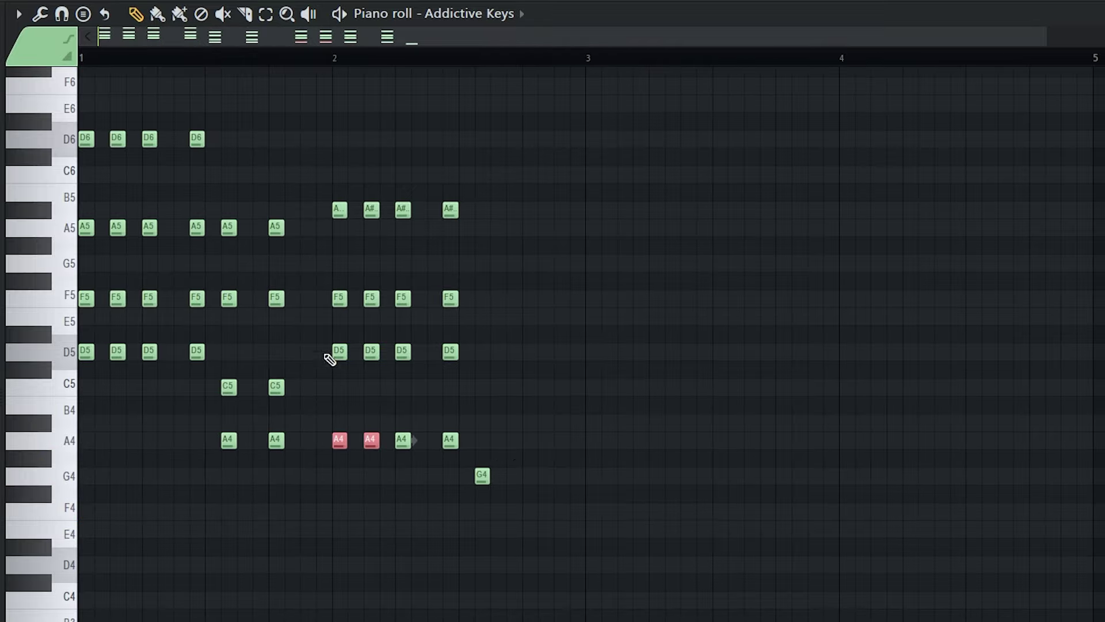
Step: Play the progression and raise the four A4 notes in bar 2 by one semitone to A#4
{"action": "key", "text": "space"}
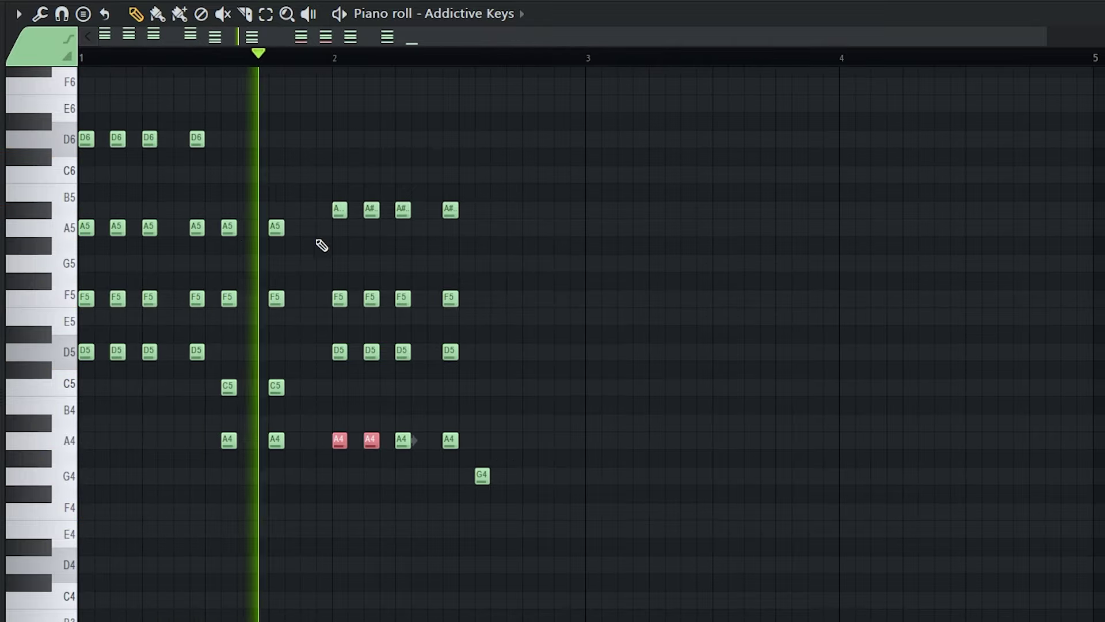
{"action": "left_click_drag", "start_coordinate": [338, 397], "coordinate": [486, 469], "text": "ctrl"}
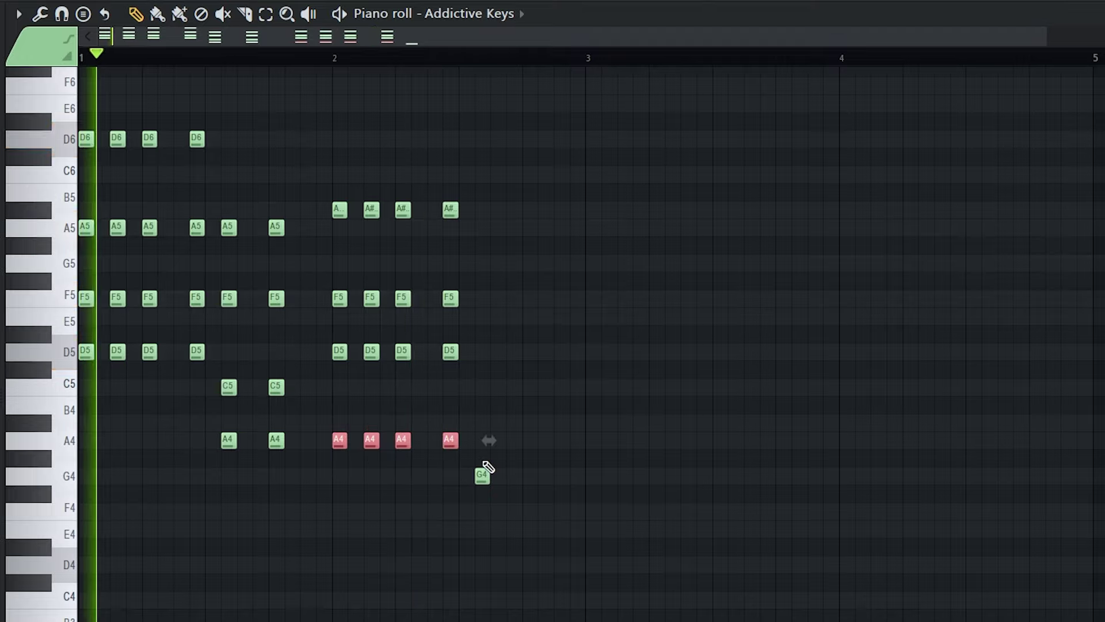
{"action": "key", "text": "shift+Up"}
{"action": "left_click", "coordinate": [461, 449]}
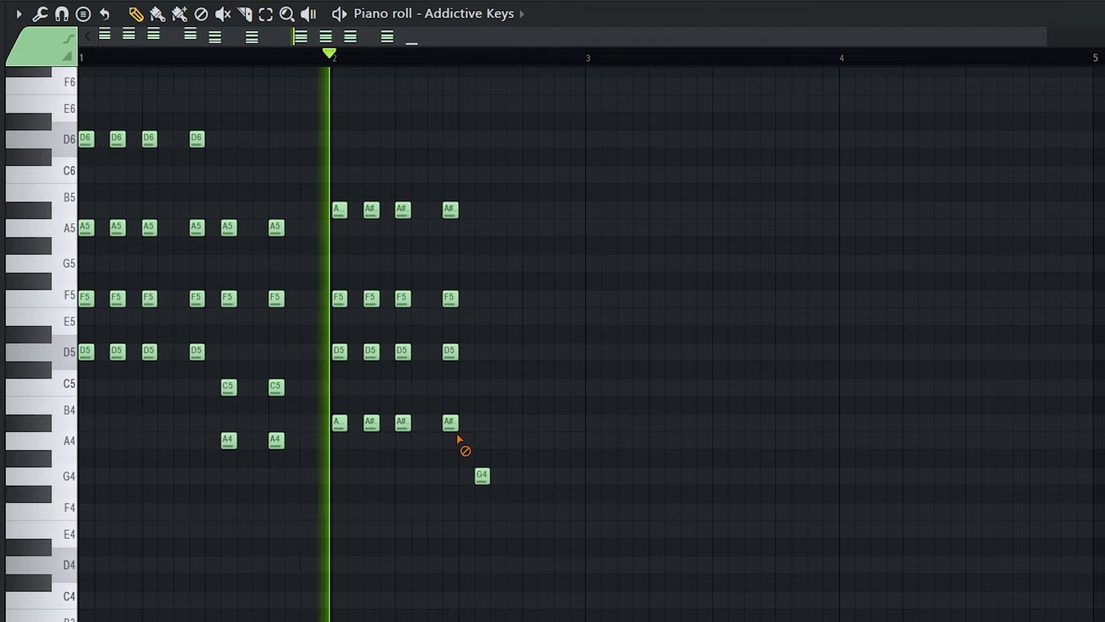
{"action": "key", "text": "space"}
Step: Complete the chord on bar 2's G4 with A#4, D5 and G5, duplicate it within the bar, and play the progression
{"action": "left_click", "coordinate": [477, 425]}
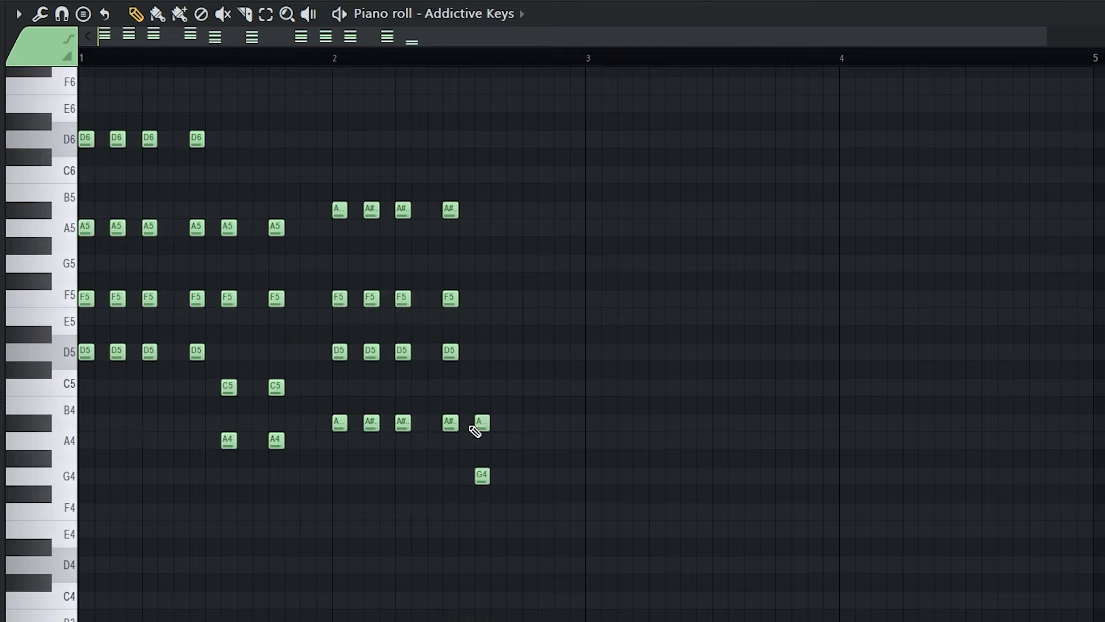
{"action": "left_click", "coordinate": [477, 263]}
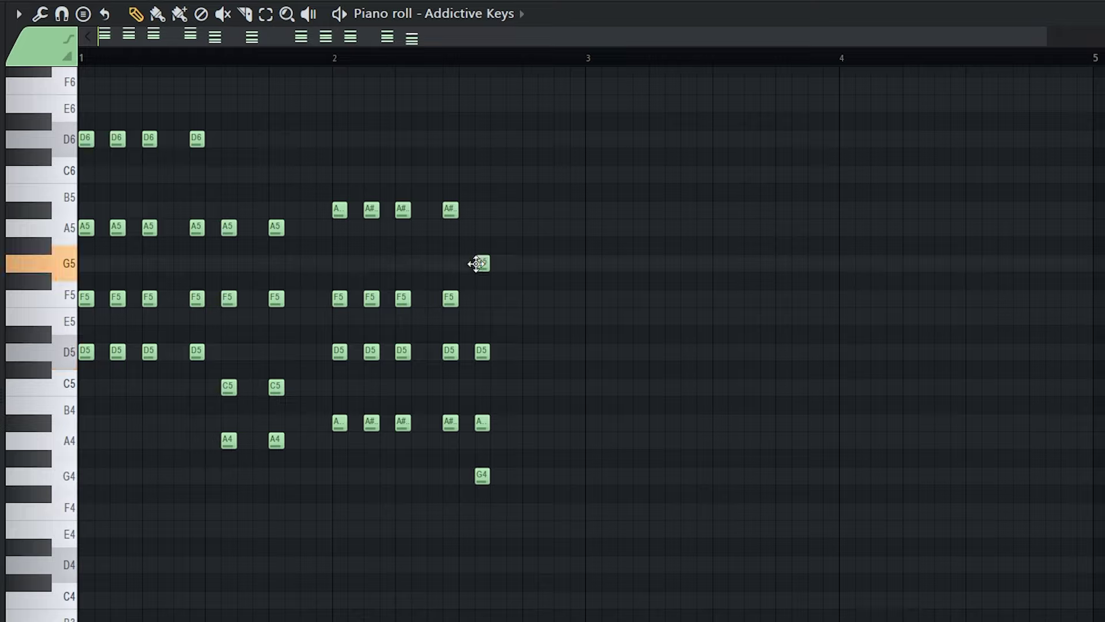
{"action": "left_click_drag", "start_coordinate": [476, 256], "coordinate": [530, 526]}
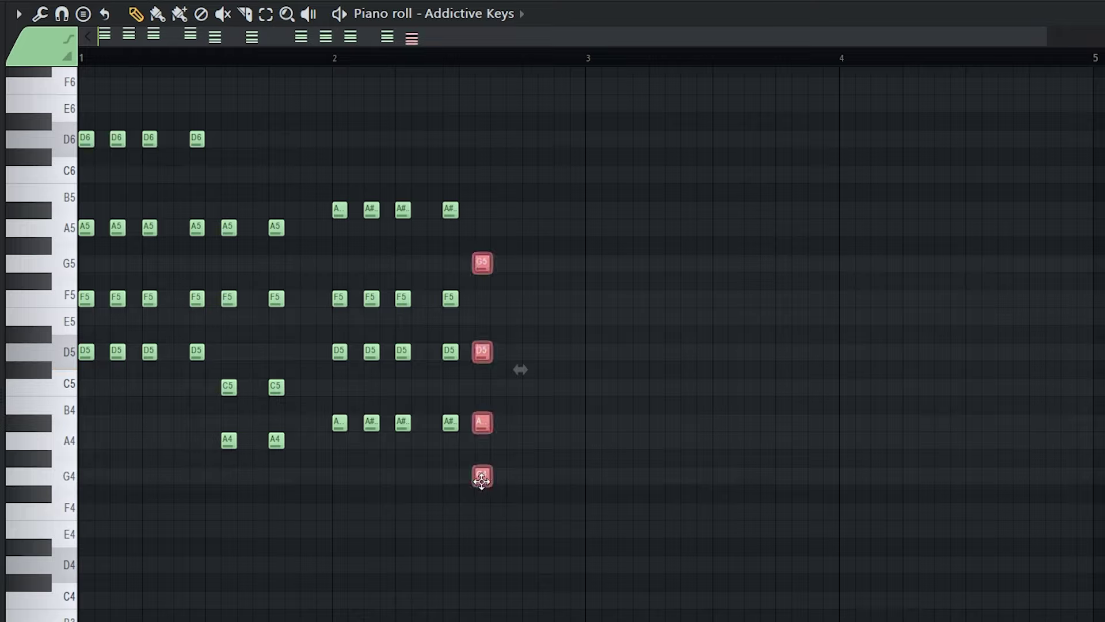
{"action": "key", "text": "space"}
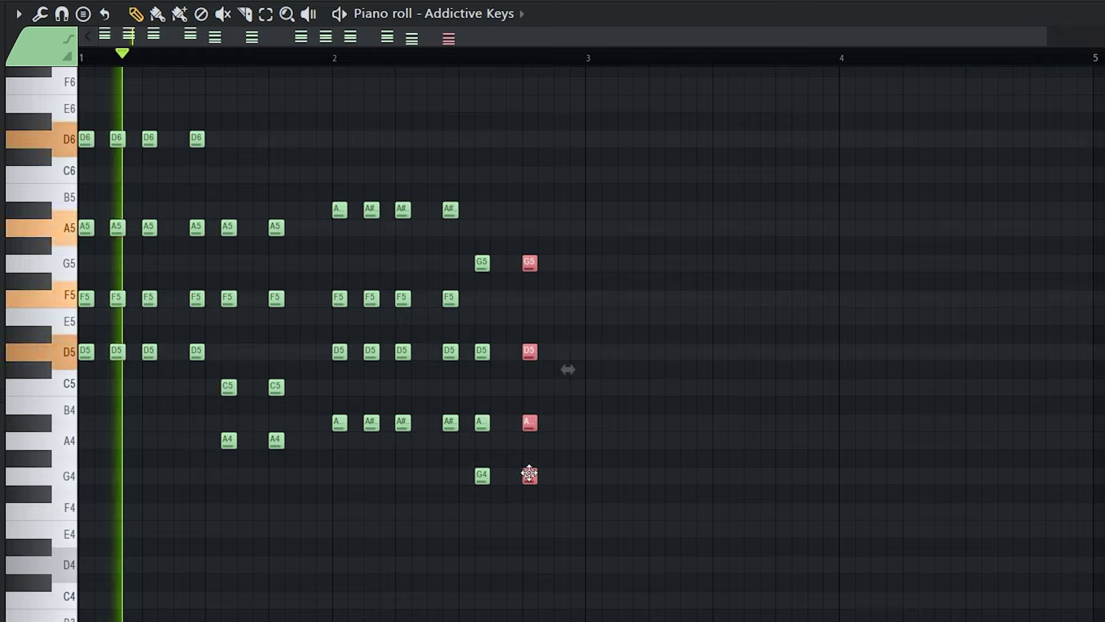
{"action": "left_click", "coordinate": [557, 483]}
{"action": "scroll", "coordinate": [585, 474], "scroll_direction": "up", "scroll_amount": 3}
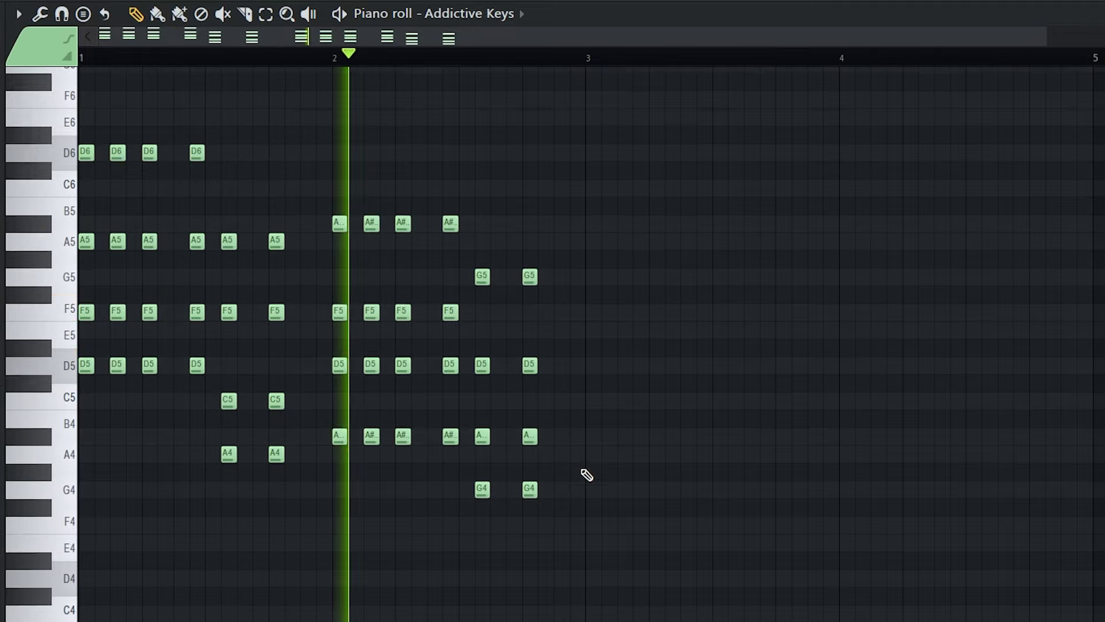
Step: Stop playback and duplicate the whole two-bar progression into bars 3 and 4
{"action": "key", "text": "space"}
{"action": "key", "text": "ctrl+a"}
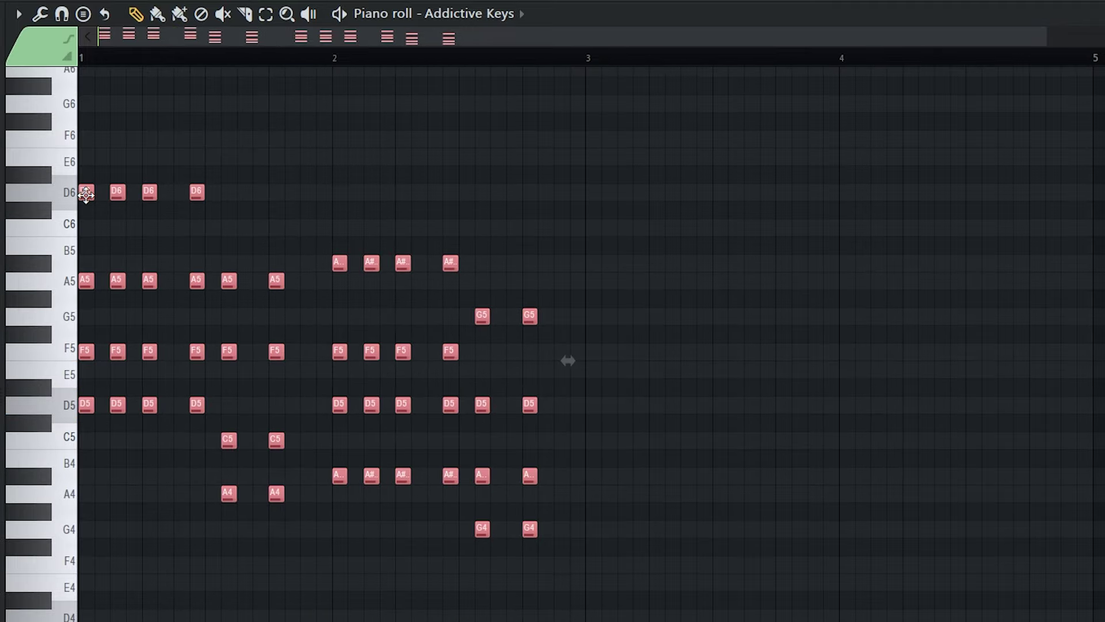
{"action": "left_click_drag", "start_coordinate": [82, 187], "coordinate": [592, 187]}
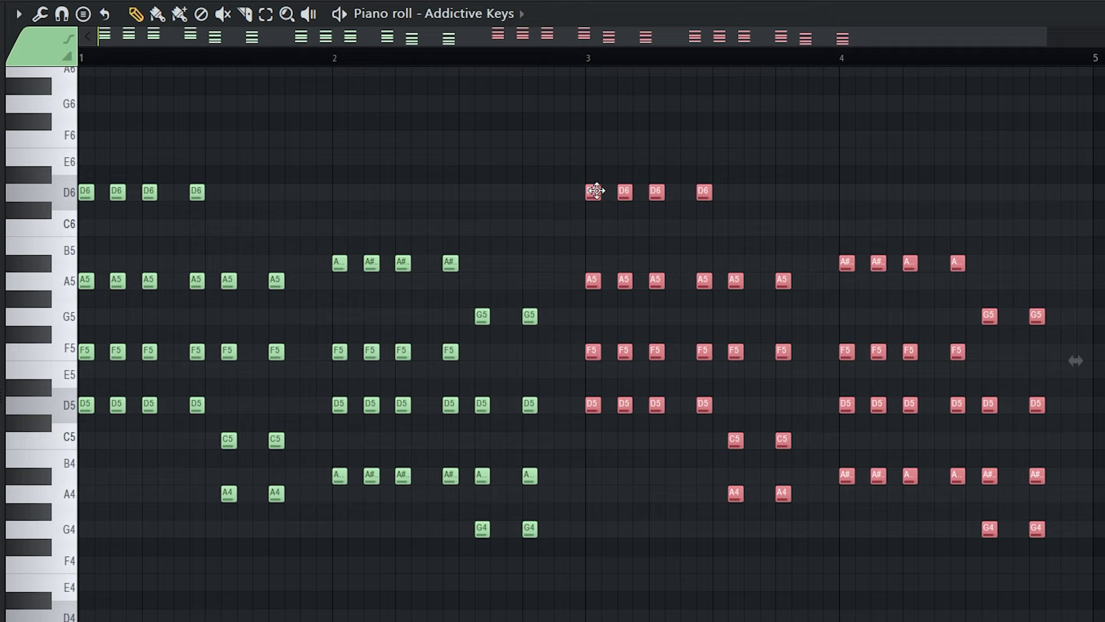
Step: Remove the G4 notes from the last two chords of bar 4 and add A#5 and D6 to both
{"action": "scroll", "coordinate": [518, 562], "scroll_direction": "up", "scroll_amount": 3}
{"action": "left_click_drag", "start_coordinate": [516, 559], "coordinate": [694, 521]}
{"action": "key", "text": "Delete"}
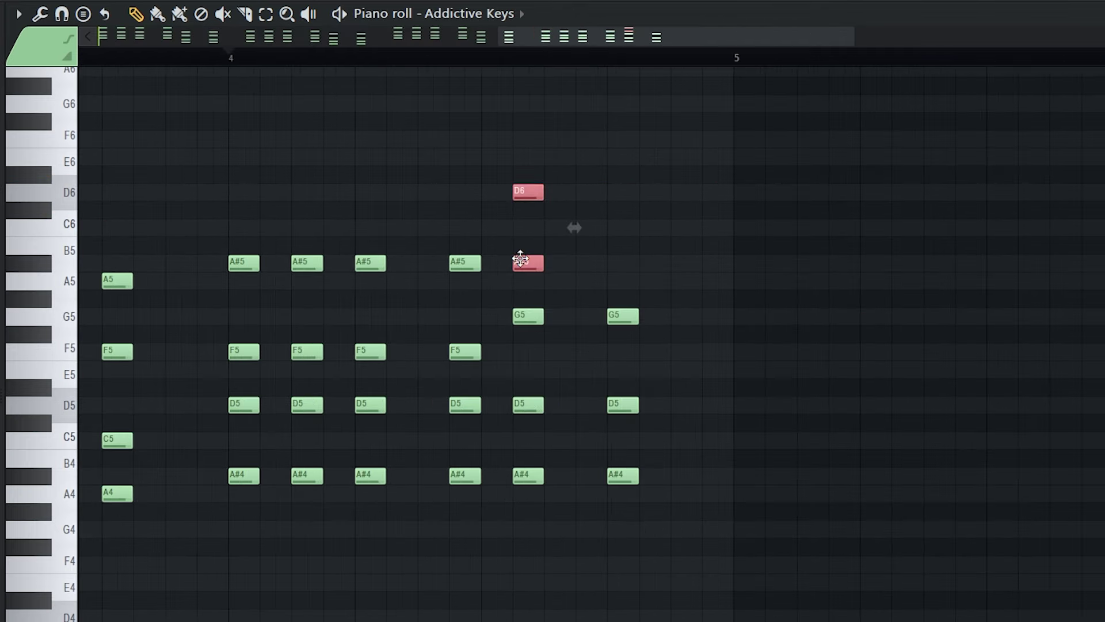
{"action": "left_click_drag", "start_coordinate": [577, 253], "coordinate": [633, 255]}
{"action": "key", "text": "space"}
Step: Randomize the velocity of the chord notes, play the pattern with all notes selected, and clear the selection
{"action": "scroll", "coordinate": [632, 294], "scroll_direction": "down", "scroll_amount": 3}
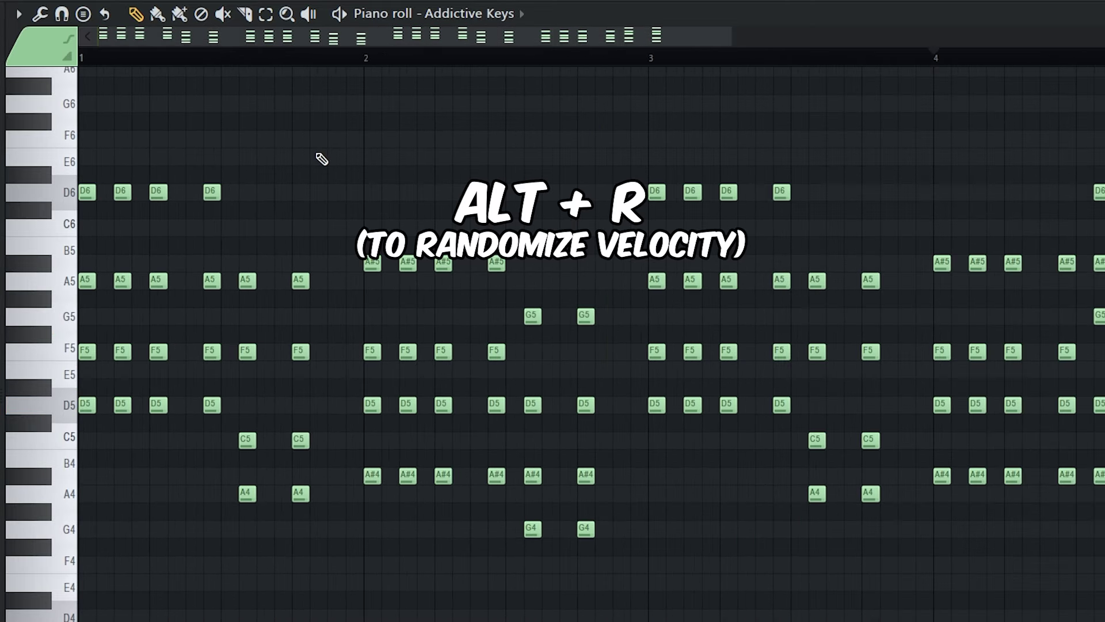
{"action": "key", "text": "alt+r"}
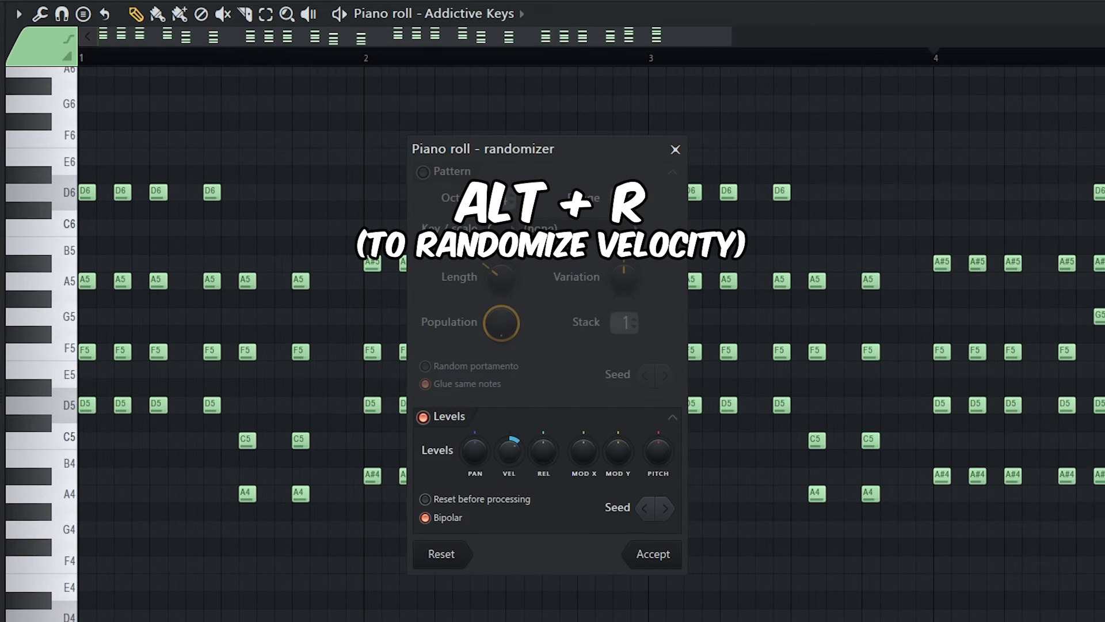
{"action": "left_click", "coordinate": [673, 564]}
{"action": "key", "text": "ctrl+a"}
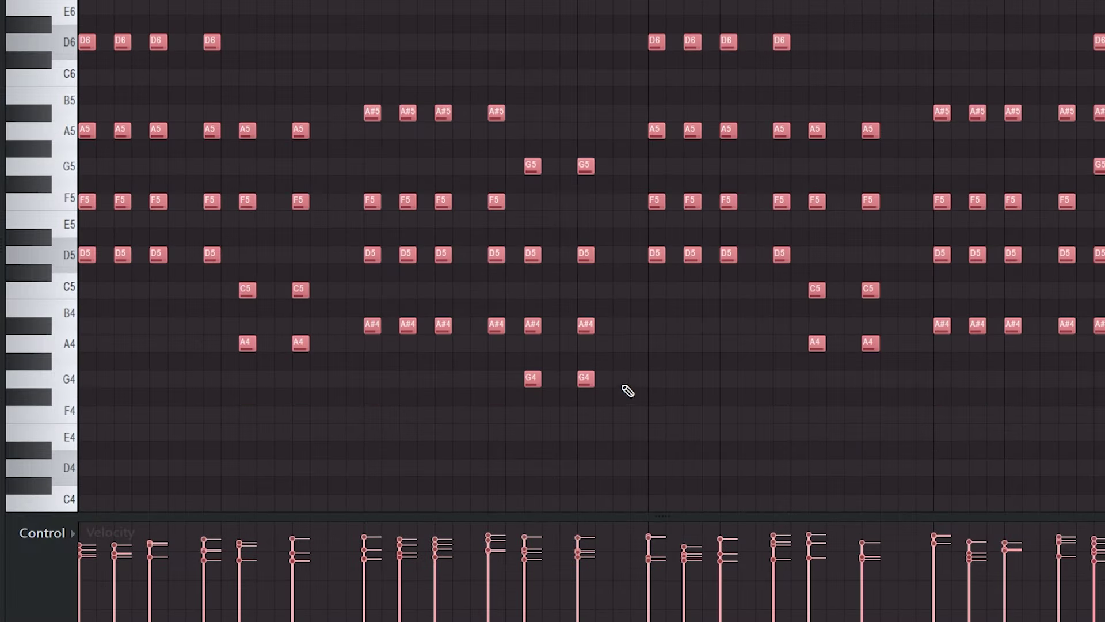
{"action": "left_click", "coordinate": [99, 55]}
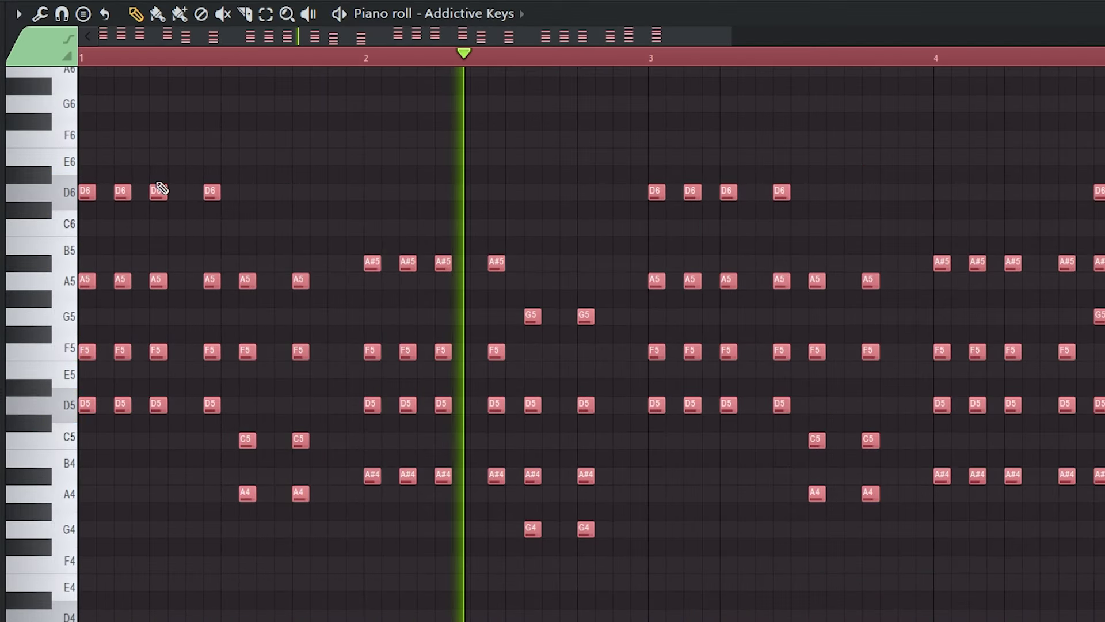
{"action": "key", "text": "ctrl+d"}
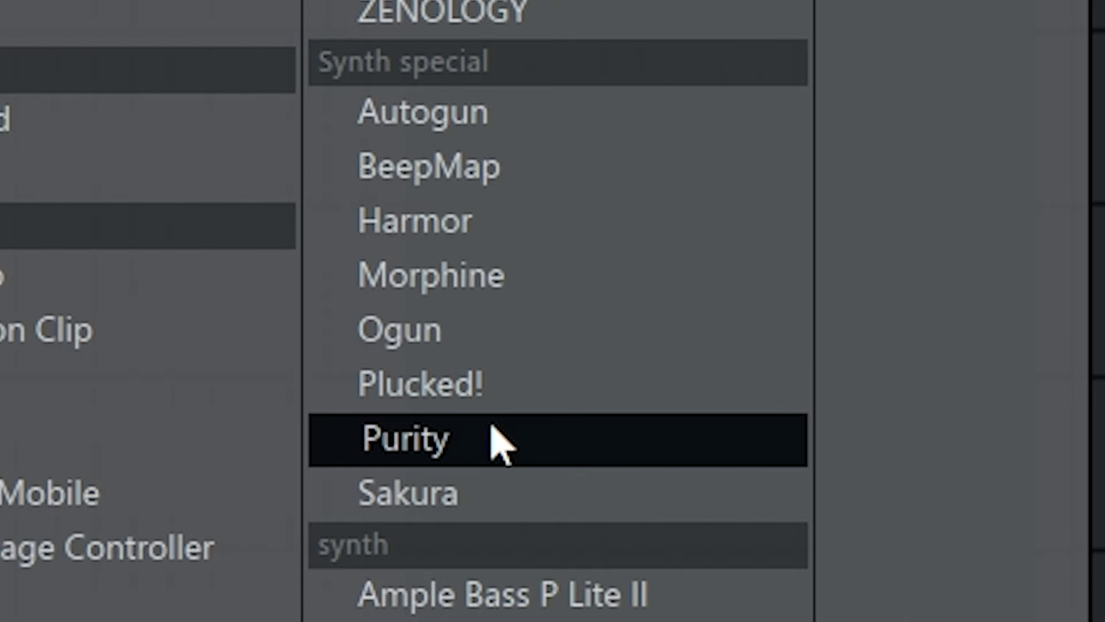
Step: Add a Purity instrument and load the Winter Whistle preset from its Lead Synth bank
{"action": "left_click", "coordinate": [512, 424]}
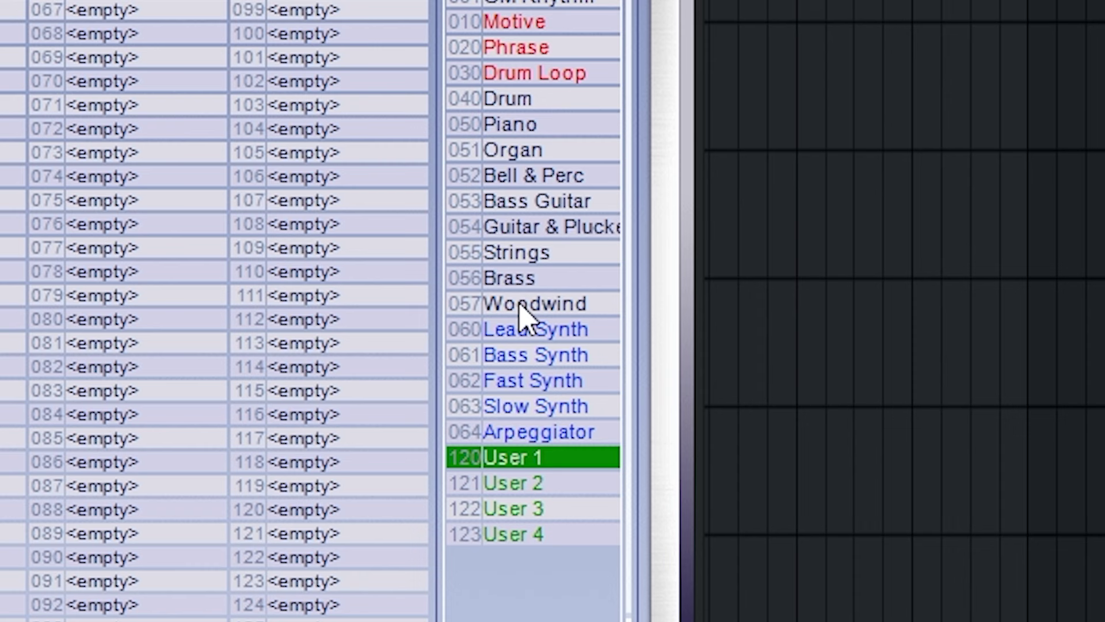
{"action": "left_click", "coordinate": [557, 331]}
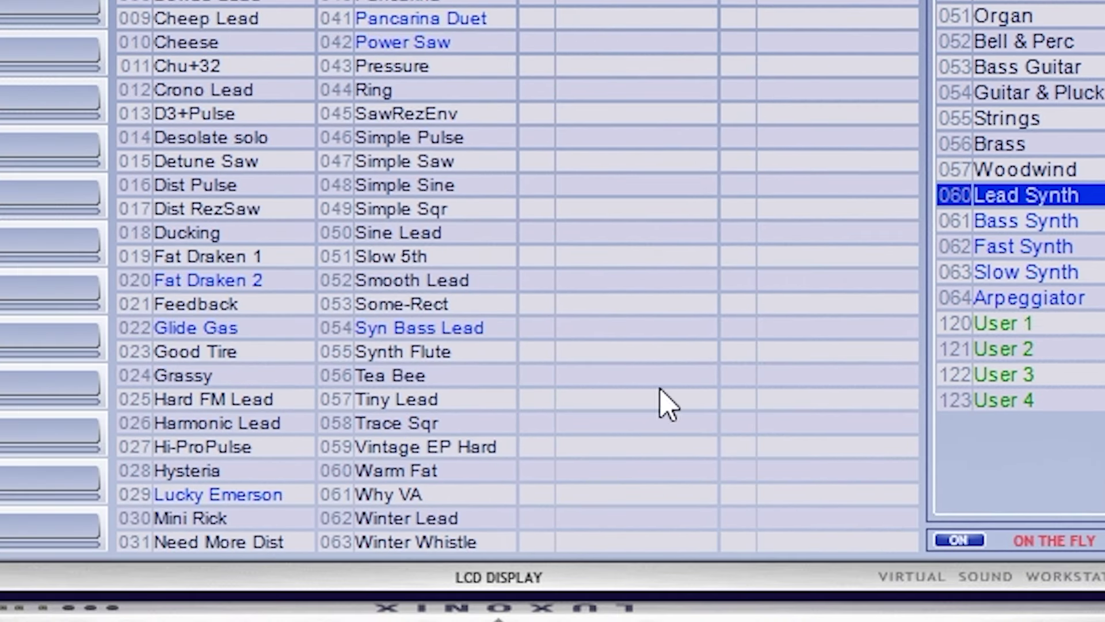
{"action": "left_click", "coordinate": [396, 547]}
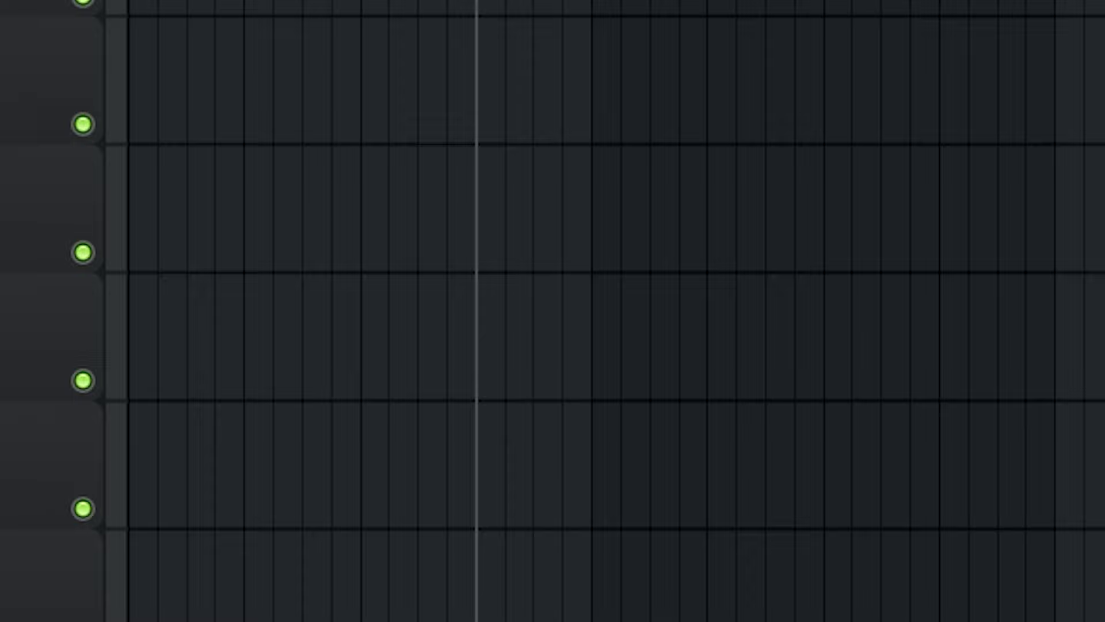
Step: Draw a Purity melody over bar 1's chord rhythm with three D6 notes, one F5 and two A5 notes
{"action": "left_click", "coordinate": [69, 191]}
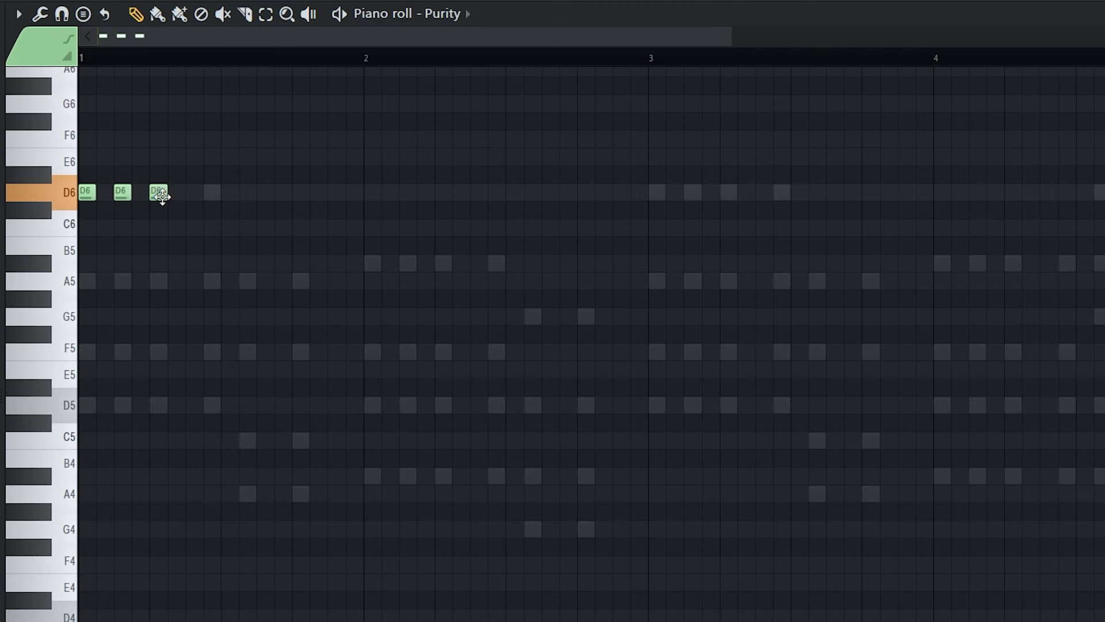
{"action": "scroll", "coordinate": [249, 353], "scroll_direction": "up", "scroll_amount": 2}
{"action": "left_click", "coordinate": [254, 352]}
{"action": "key", "text": "space"}
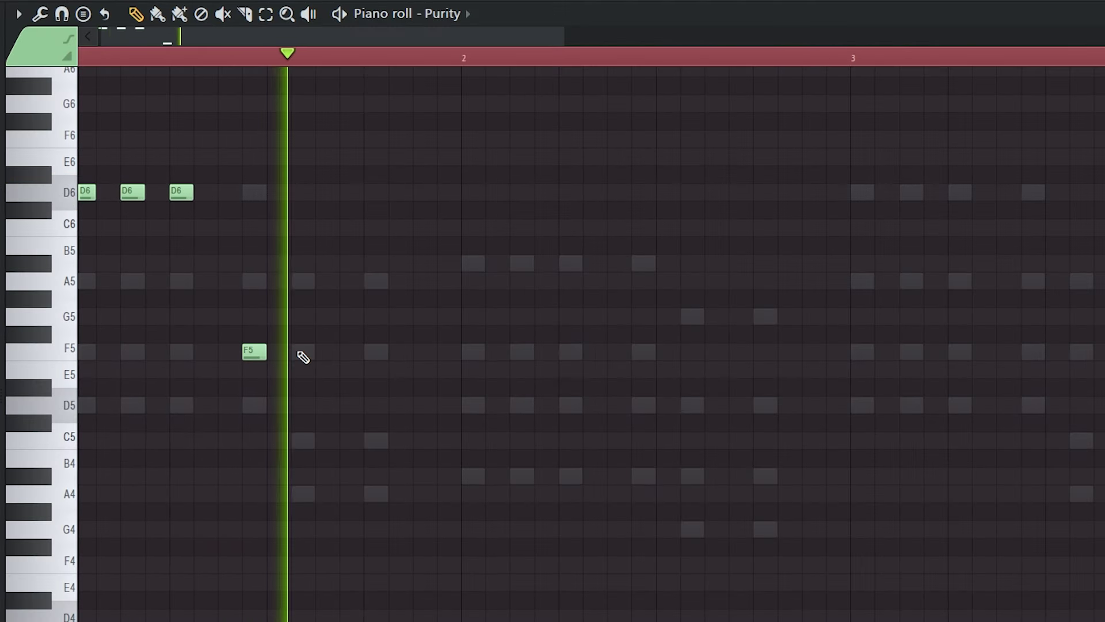
{"action": "left_click", "coordinate": [306, 281]}
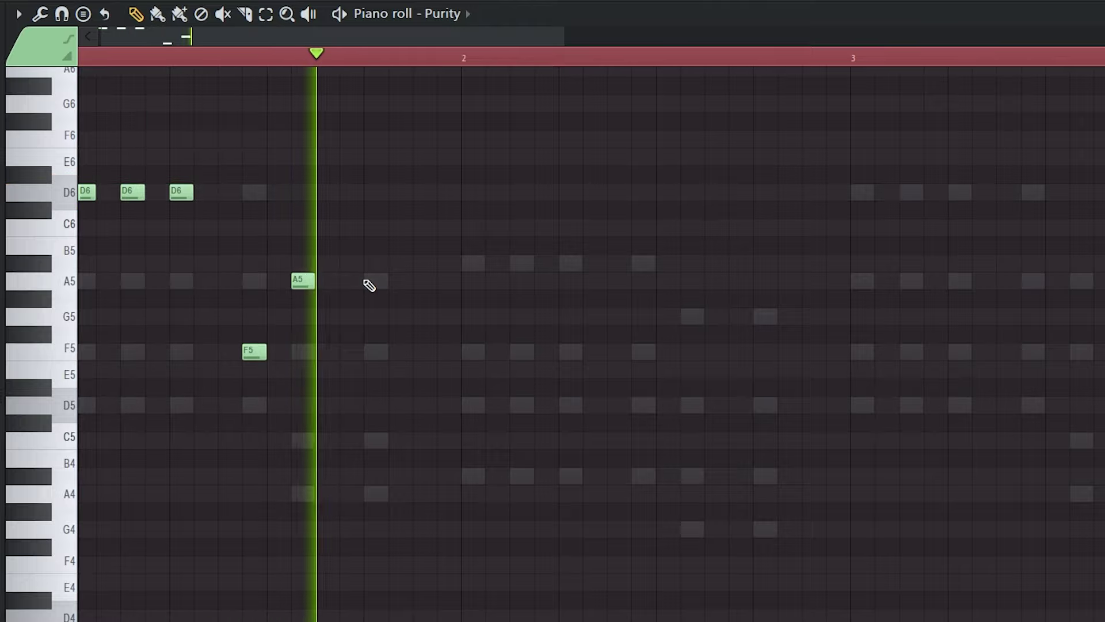
{"action": "left_click", "coordinate": [370, 282]}
{"action": "scroll", "coordinate": [367, 284], "scroll_direction": "down", "scroll_amount": 1}
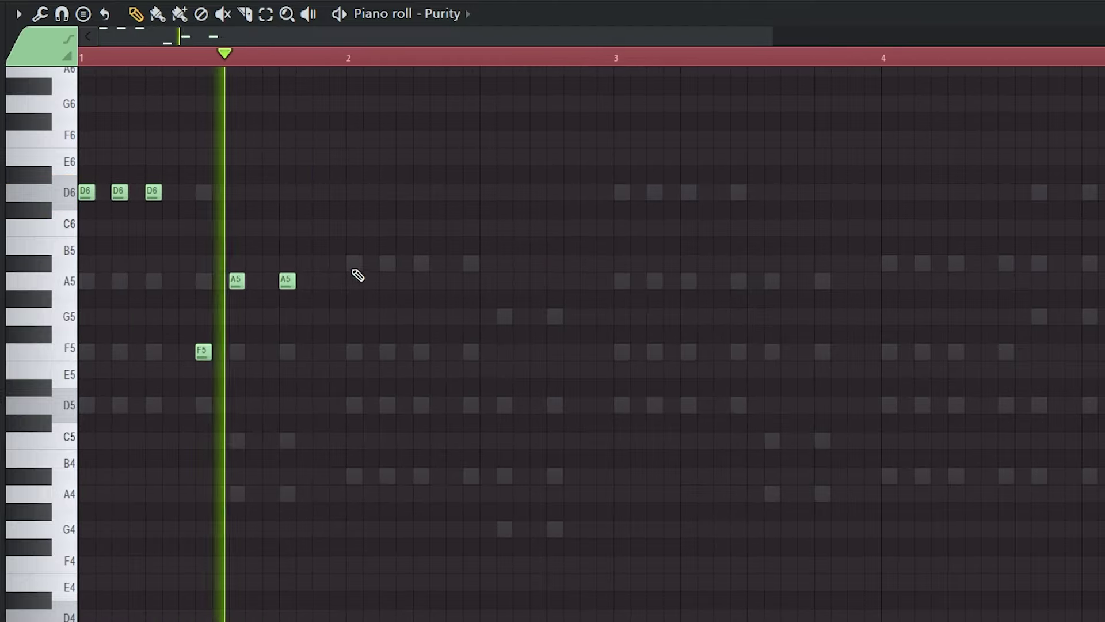
Step: Draw bar 2 of the Purity melody over the chord rhythm with three A#5 notes, one D5 and two G5 notes
{"action": "left_click", "coordinate": [355, 263]}
{"action": "left_click", "coordinate": [387, 263]}
{"action": "left_click", "coordinate": [437, 263]}
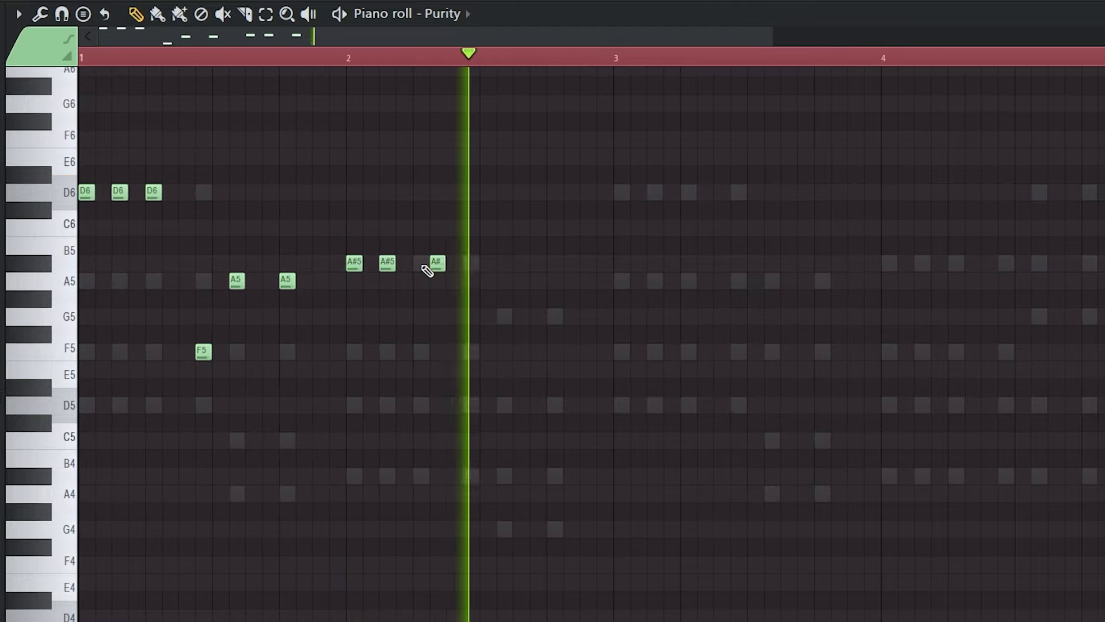
{"action": "key", "text": "space"}
{"action": "scroll", "coordinate": [437, 311], "scroll_direction": "down", "scroll_amount": 1}
{"action": "left_click", "coordinate": [468, 351]}
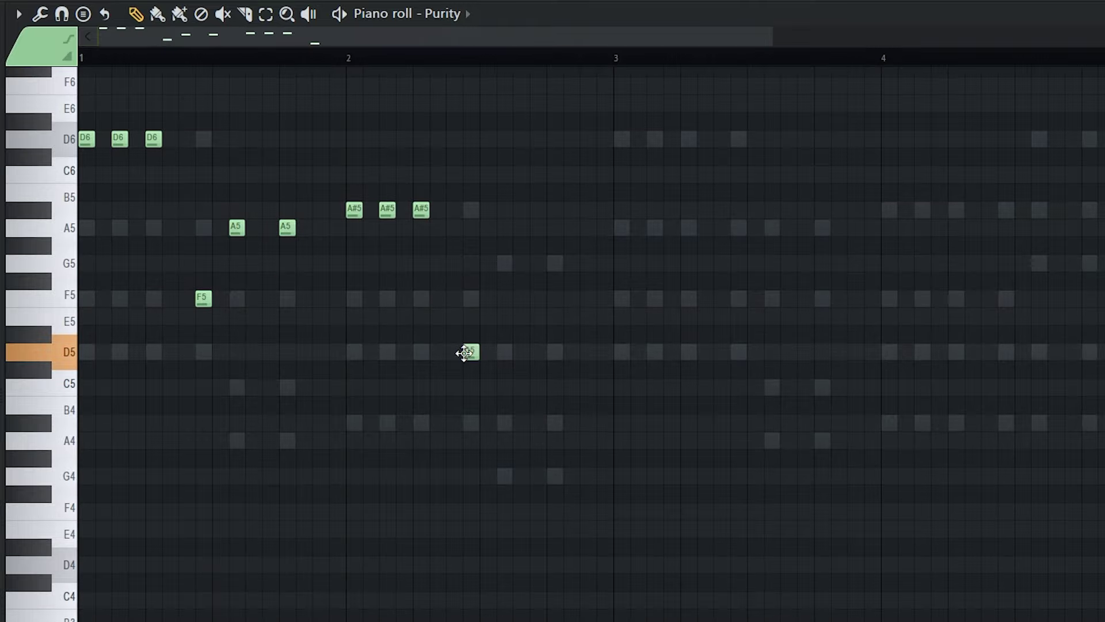
{"action": "key", "text": "space"}
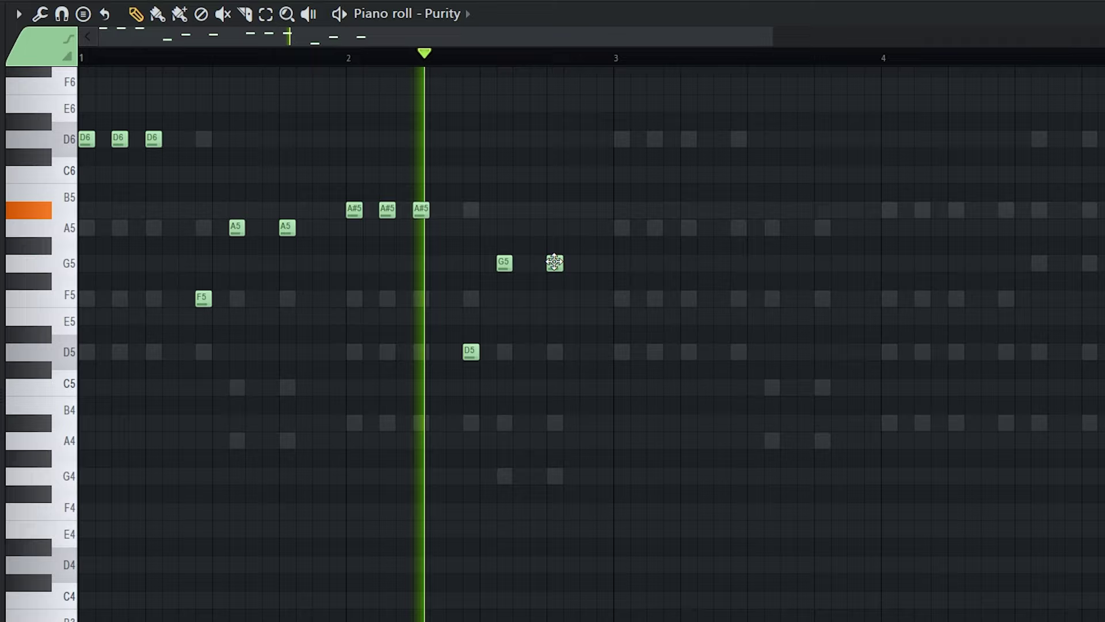
Step: Draw bar 3 of the Purity melody: A5, F5 and D5, a D5-F5-A5 chord, and two closing A5 notes
{"action": "left_click", "coordinate": [615, 229]}
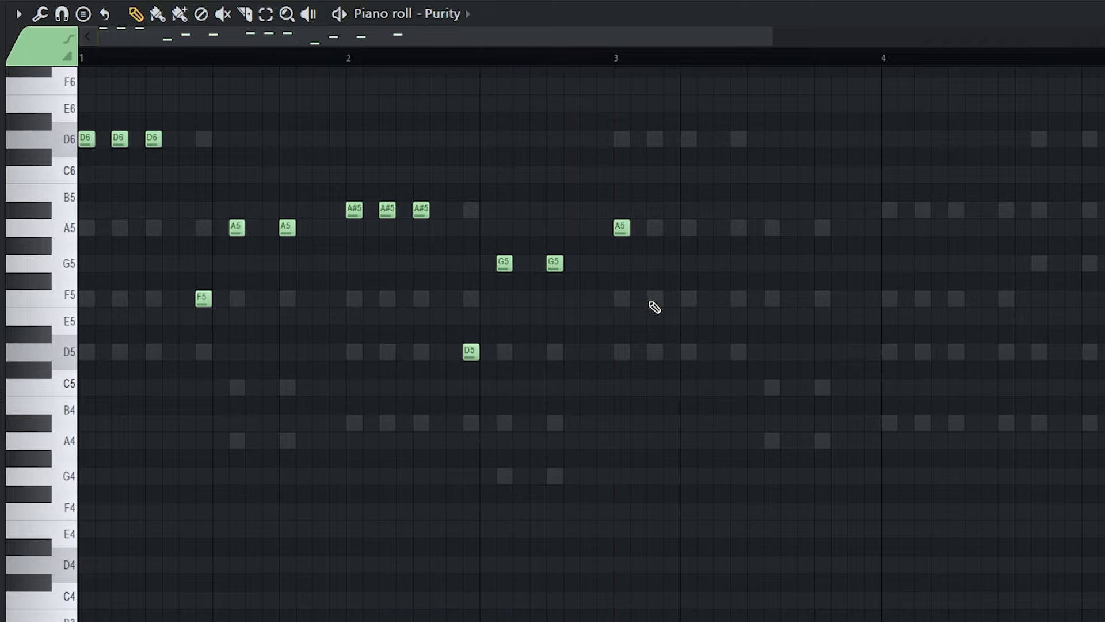
{"action": "scroll", "coordinate": [730, 408], "scroll_direction": "up", "scroll_amount": 1}
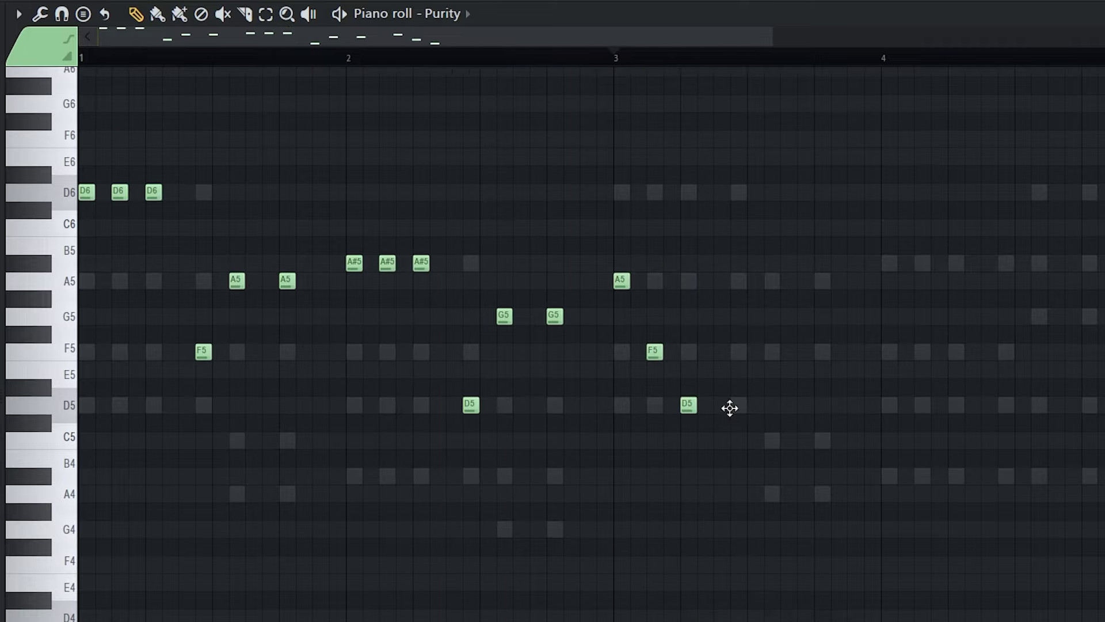
{"action": "left_click", "coordinate": [737, 281]}
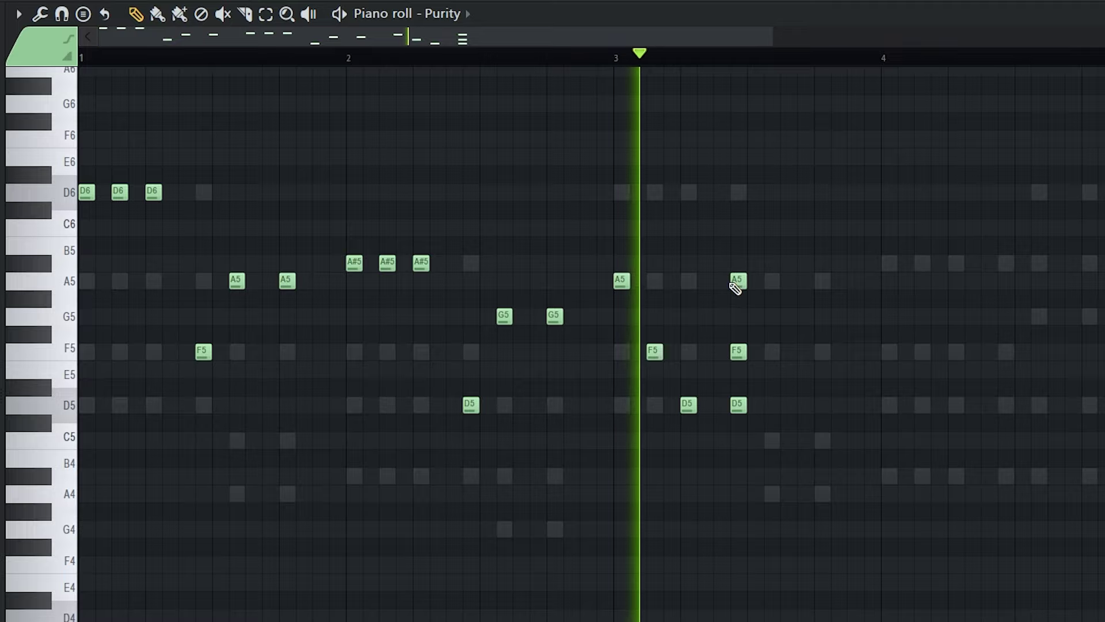
{"action": "scroll", "coordinate": [773, 469], "scroll_direction": "up", "scroll_amount": 3}
{"action": "left_click", "coordinate": [772, 441]}
{"action": "left_click", "coordinate": [822, 440]}
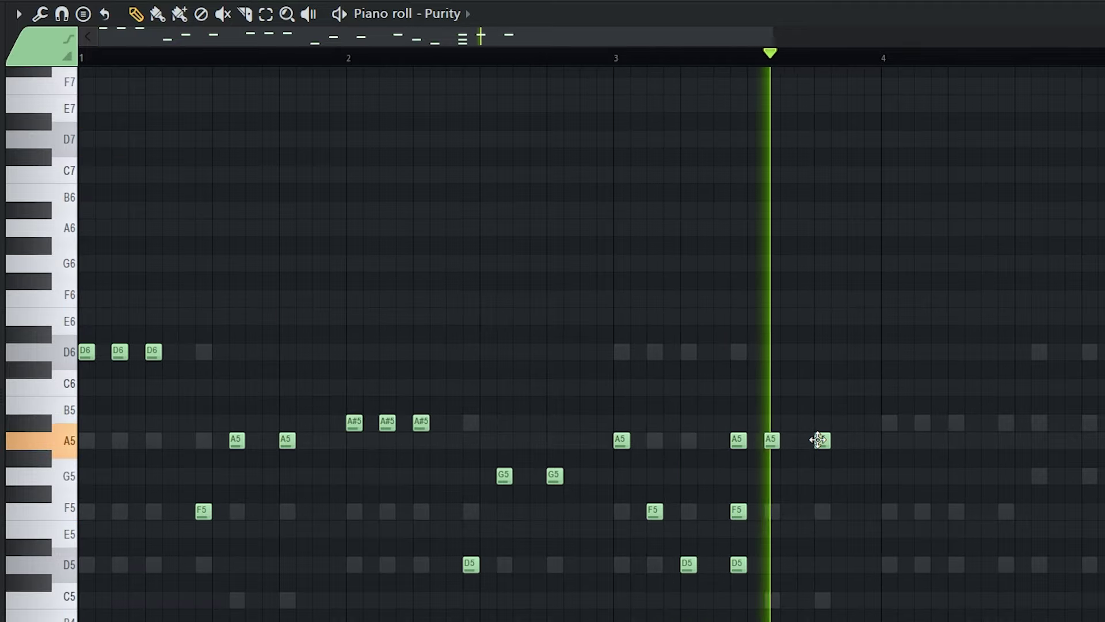
Step: Draw bar 4 of the Purity melody with three A#5 notes, one D5 and a note on each of the last two chords
{"action": "scroll", "coordinate": [800, 414], "scroll_direction": "down", "scroll_amount": 2}
{"action": "left_click", "coordinate": [759, 373]}
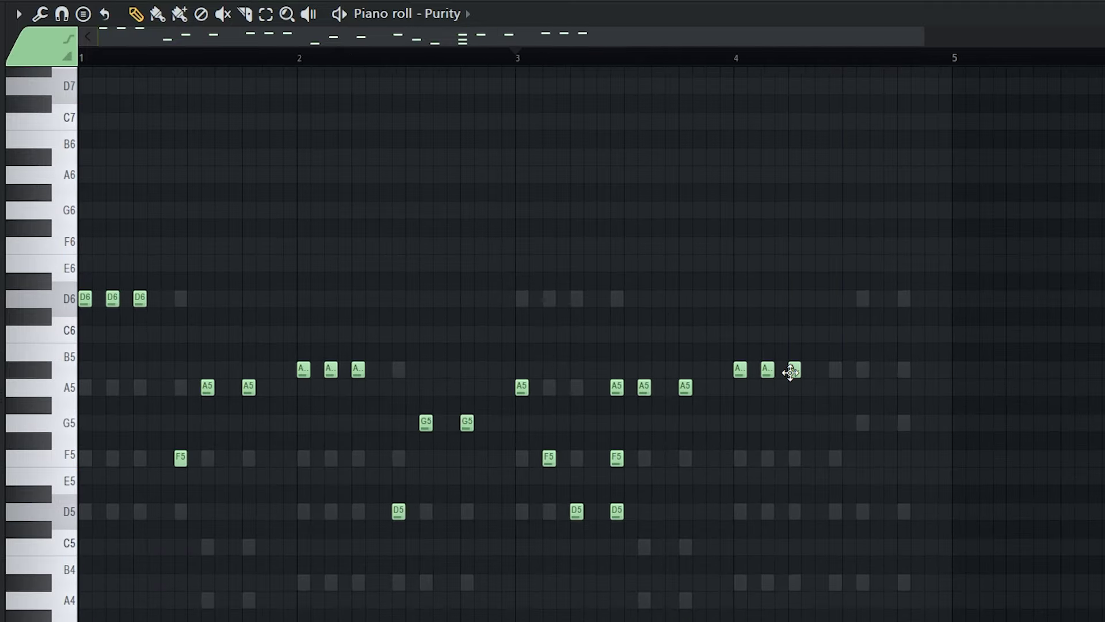
{"action": "left_click", "coordinate": [836, 510]}
{"action": "scroll", "coordinate": [846, 438], "scroll_direction": "down", "scroll_amount": 1}
{"action": "left_click", "coordinate": [861, 371]}
{"action": "left_click_drag", "start_coordinate": [913, 369], "coordinate": [901, 378]}
{"action": "key", "text": "space"}
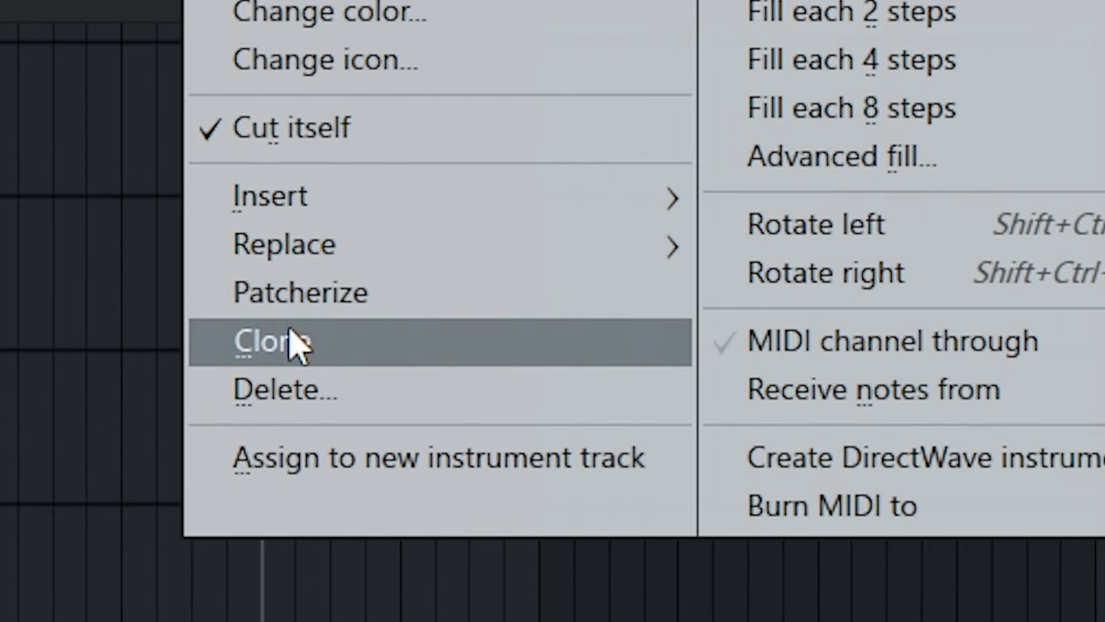
Step: Clone the Purity channel and load the Arpelesta preset from the Arpeggiator bank
{"action": "left_click", "coordinate": [397, 286]}
{"action": "left_click", "coordinate": [290, 340]}
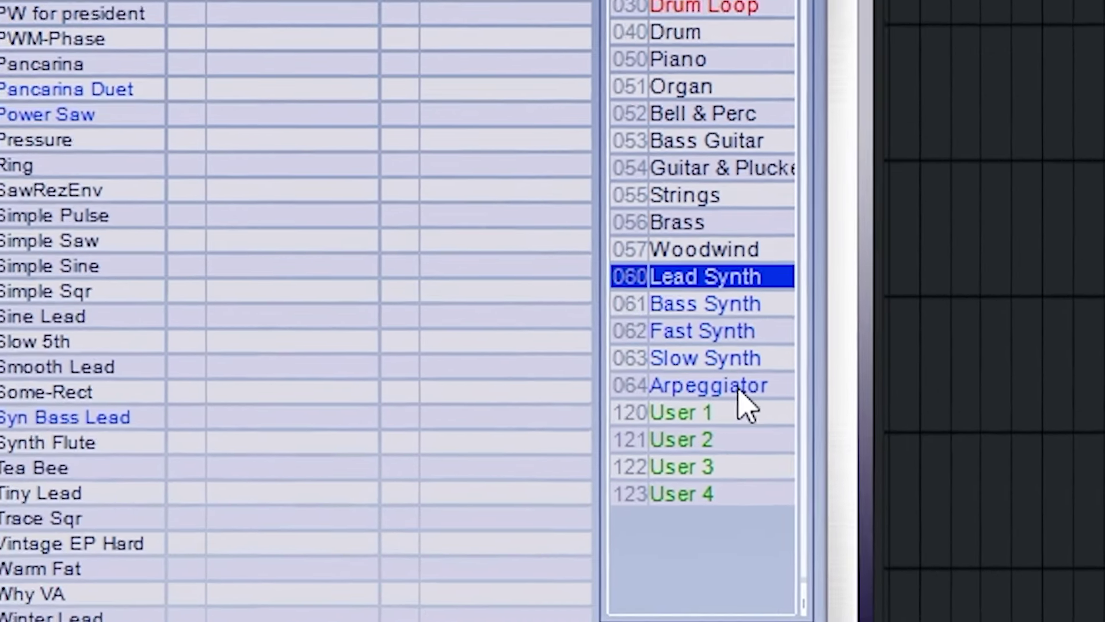
{"action": "left_click", "coordinate": [715, 498]}
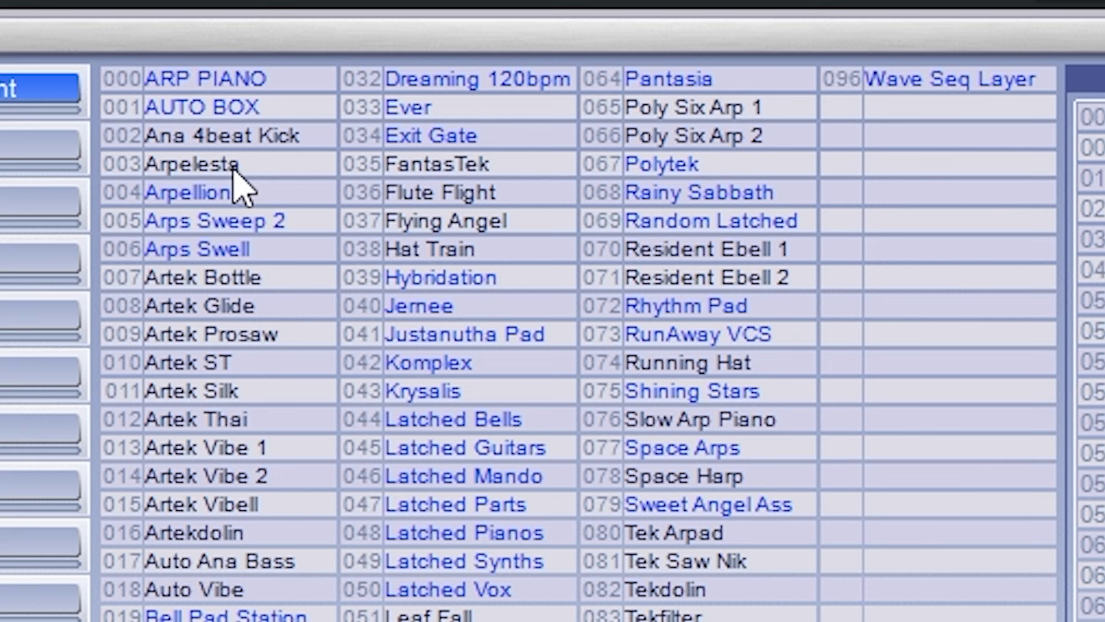
{"action": "left_click", "coordinate": [233, 169]}
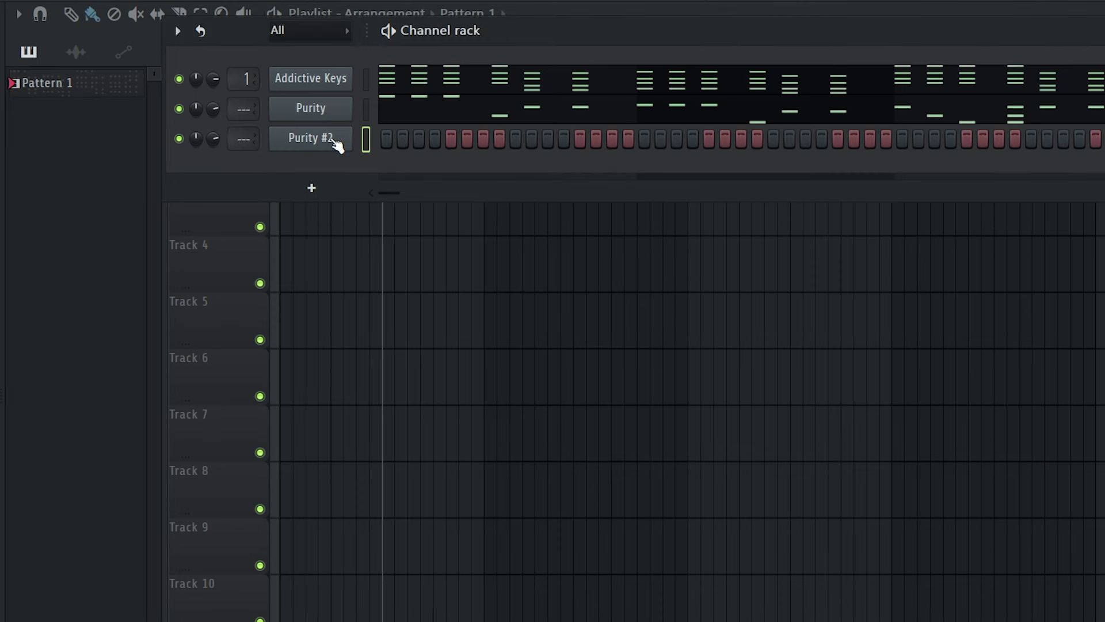
Step: Open the Purity #2 piano roll and fill bar 1 with a three-beat F5 followed by a one-beat G5
{"action": "right_click", "coordinate": [353, 147]}
{"action": "left_click", "coordinate": [386, 139]}
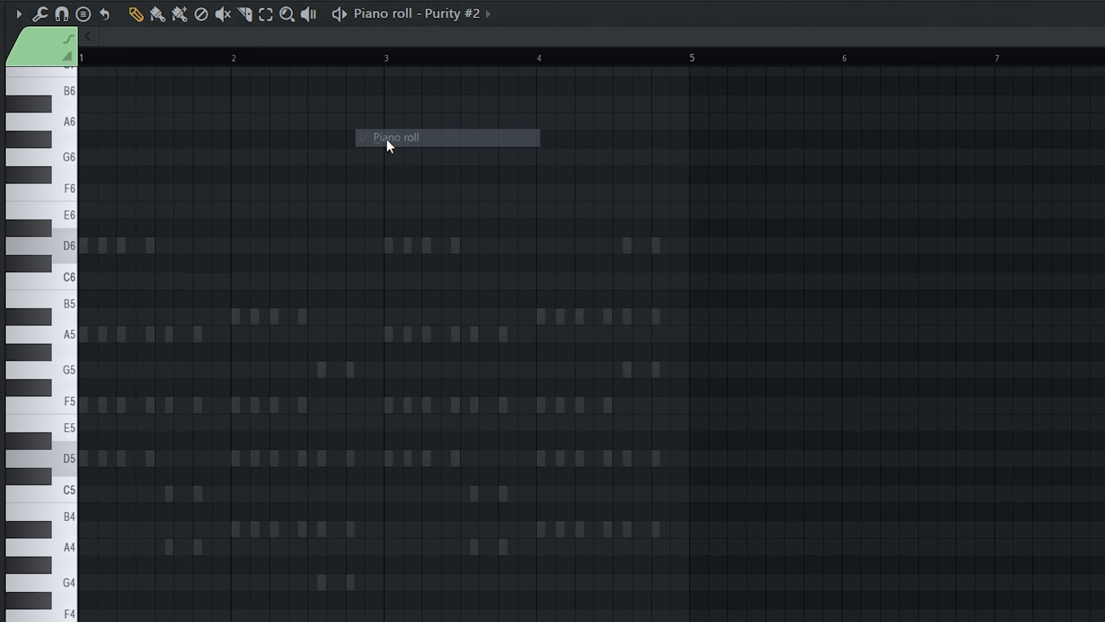
{"action": "left_click", "coordinate": [102, 406]}
{"action": "scroll", "coordinate": [89, 409], "scroll_direction": "down", "scroll_amount": 5}
{"action": "scroll", "coordinate": [89, 409], "scroll_direction": "up", "scroll_amount": 3}
{"action": "left_click_drag", "start_coordinate": [90, 409], "coordinate": [232, 251]}
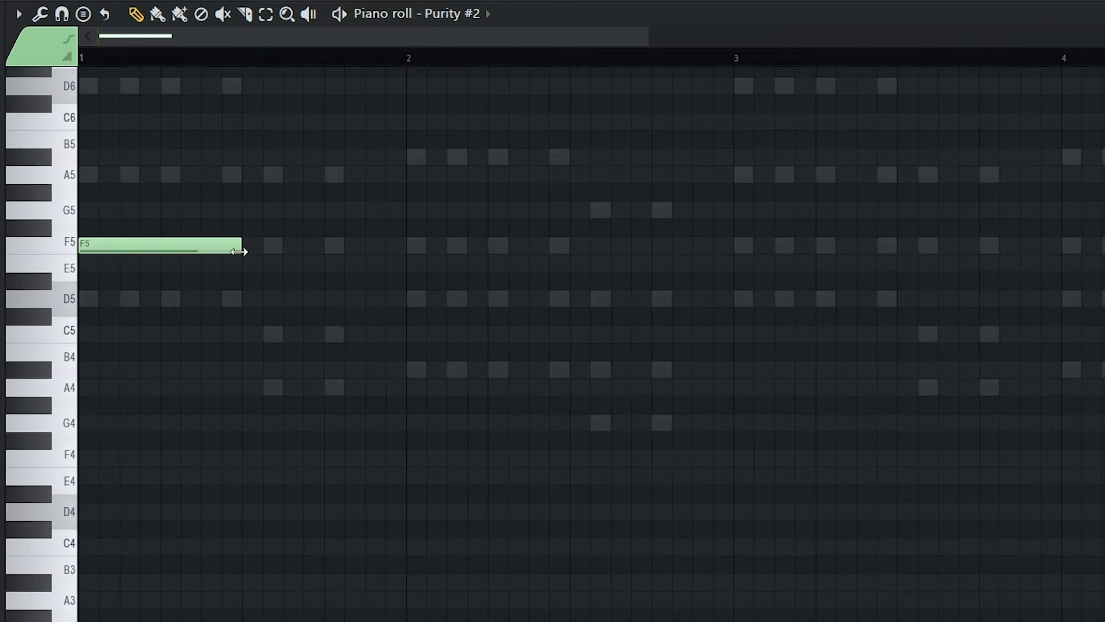
{"action": "left_click", "coordinate": [345, 212]}
{"action": "key", "text": "space"}
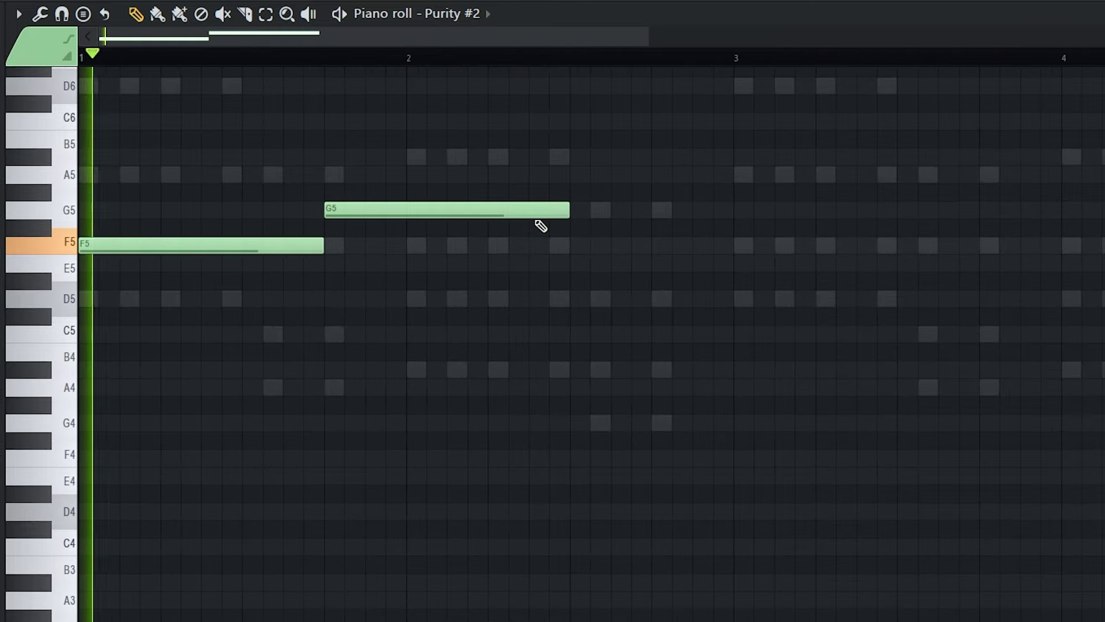
{"action": "left_click_drag", "start_coordinate": [569, 209], "coordinate": [395, 209]}
{"action": "key", "text": "space"}
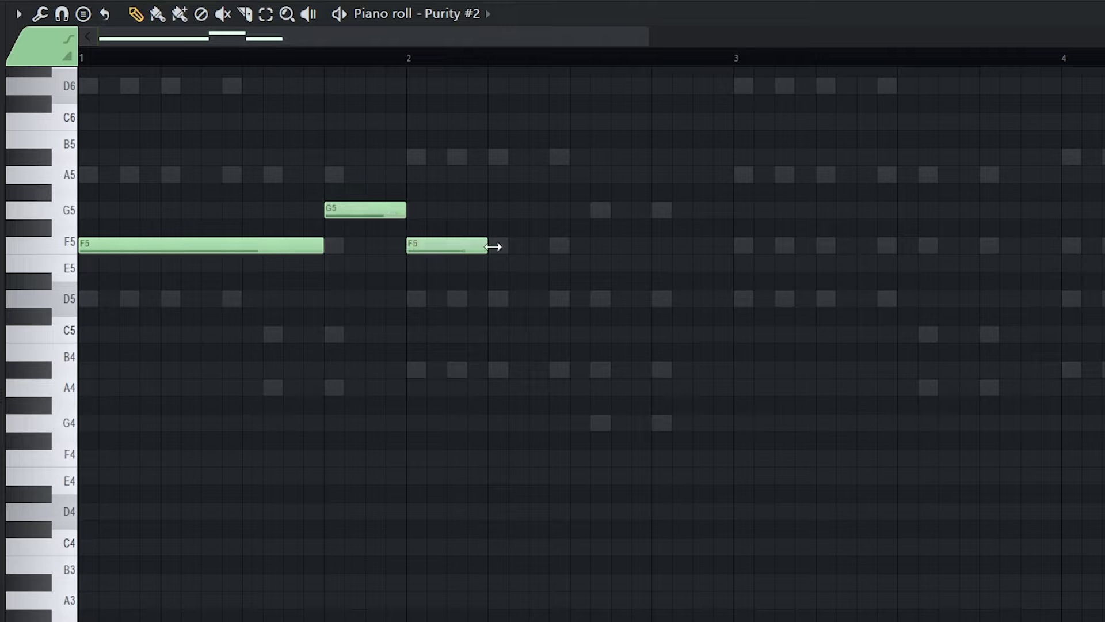
Step: Fill bar 2 of Purity #2 with a three-beat F5 and a one-beat C6, and play the pattern
{"action": "mouse_move", "coordinate": [678, 181]}
{"action": "left_mouse_down"}
{"action": "mouse_move", "coordinate": [649, 167]}
{"action": "mouse_move", "coordinate": [647, 148]}
{"action": "mouse_move", "coordinate": [690, 131]}
{"action": "mouse_move", "coordinate": [690, 118]}
{"action": "left_mouse_up"}
{"action": "scroll", "coordinate": [698, 128], "scroll_direction": "down", "scroll_amount": 2}
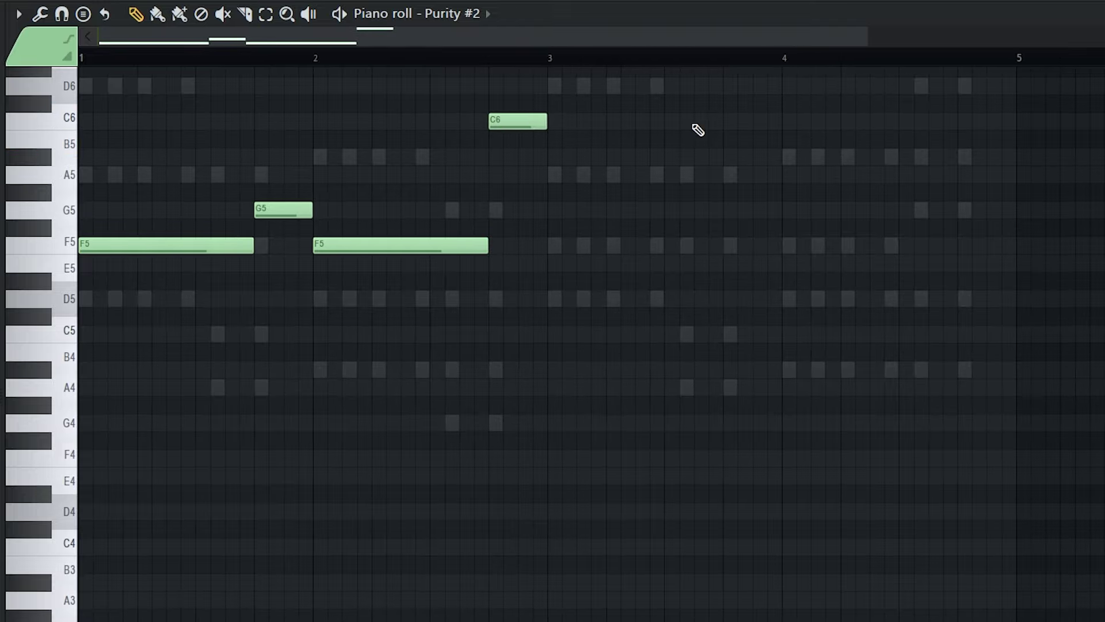
{"action": "key", "text": "space"}
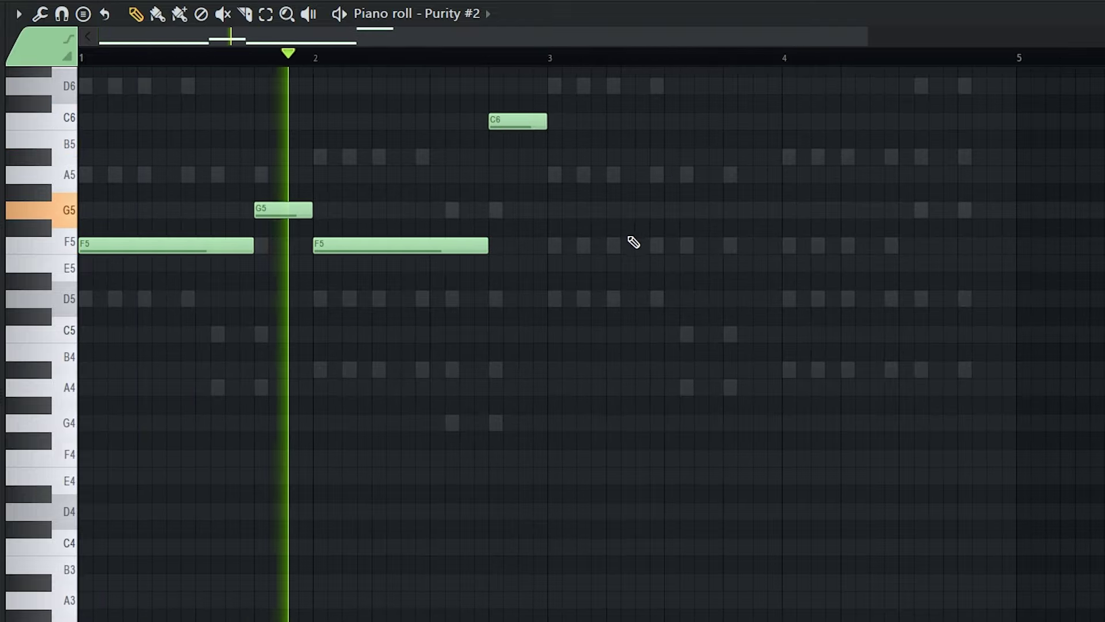
Step: Duplicate the two-bar Purity #2 phrase into bars 3 and 4 and clear the selection
{"action": "scroll", "coordinate": [605, 274], "scroll_direction": "down", "scroll_amount": 1}
{"action": "key", "text": "ctrl+b"}
{"action": "scroll", "coordinate": [576, 267], "scroll_direction": "up", "scroll_amount": 4}
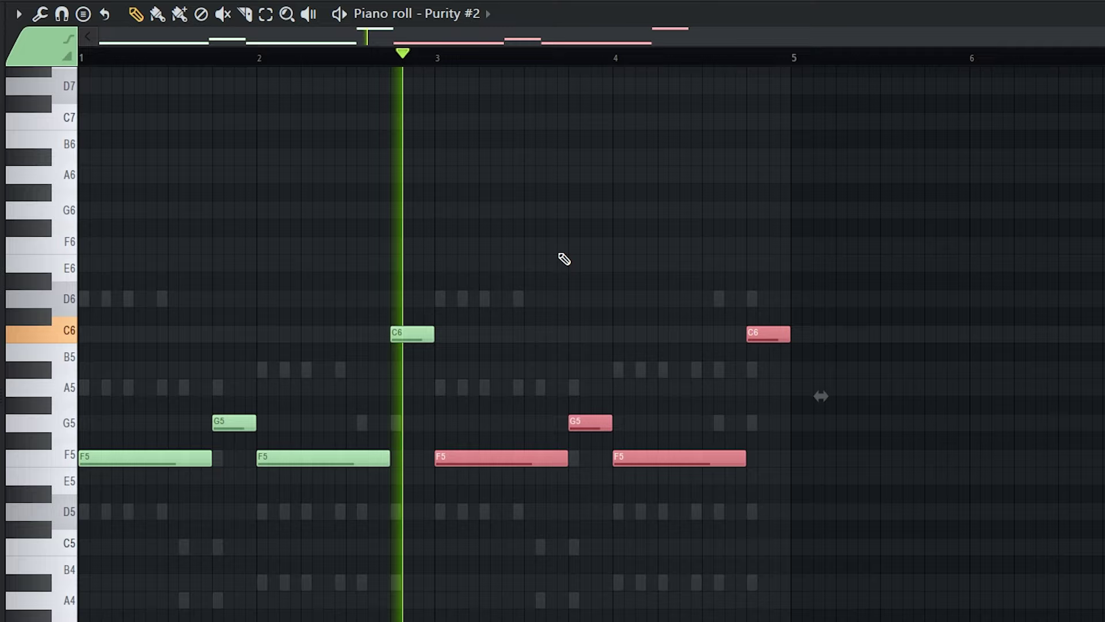
{"action": "key", "text": "space"}
{"action": "key", "text": "ctrl+d"}
Step: Raise bar 3's G5 to D6 and move bar 4's C6 to E6 on the third beat, shortening the F5 before it
{"action": "left_click_drag", "start_coordinate": [578, 421], "coordinate": [575, 292]}
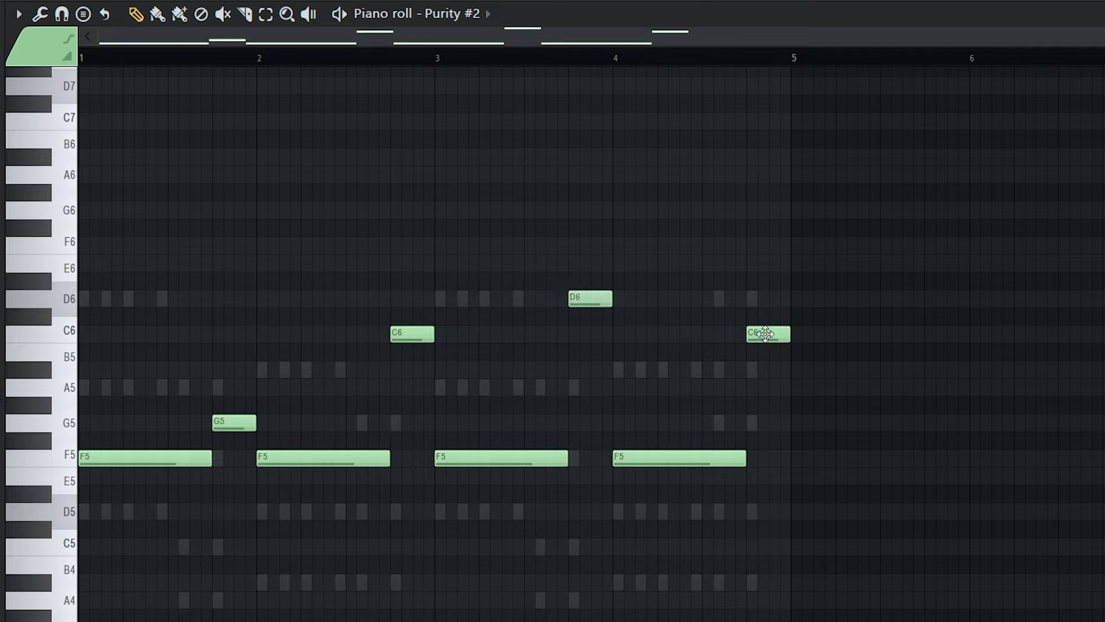
{"action": "left_click_drag", "start_coordinate": [765, 333], "coordinate": [758, 257]}
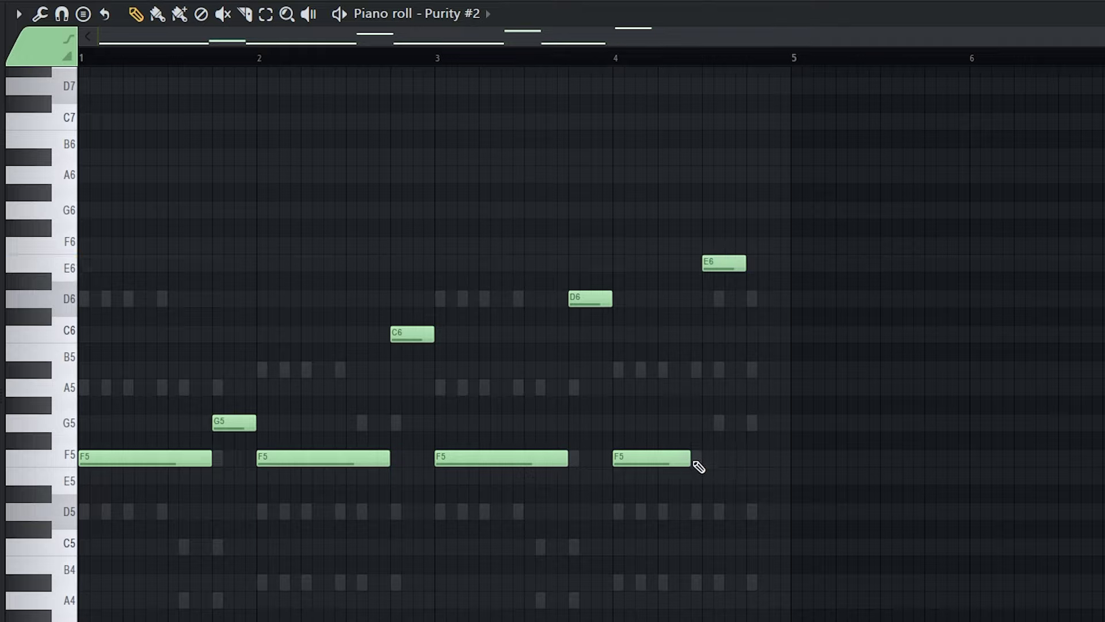
{"action": "key", "text": "space"}
Step: Extend the F5 at the start of bar 4 to meet the E6 and add a one-beat F5 on the last beat
{"action": "left_click_drag", "start_coordinate": [694, 458], "coordinate": [702, 458]}
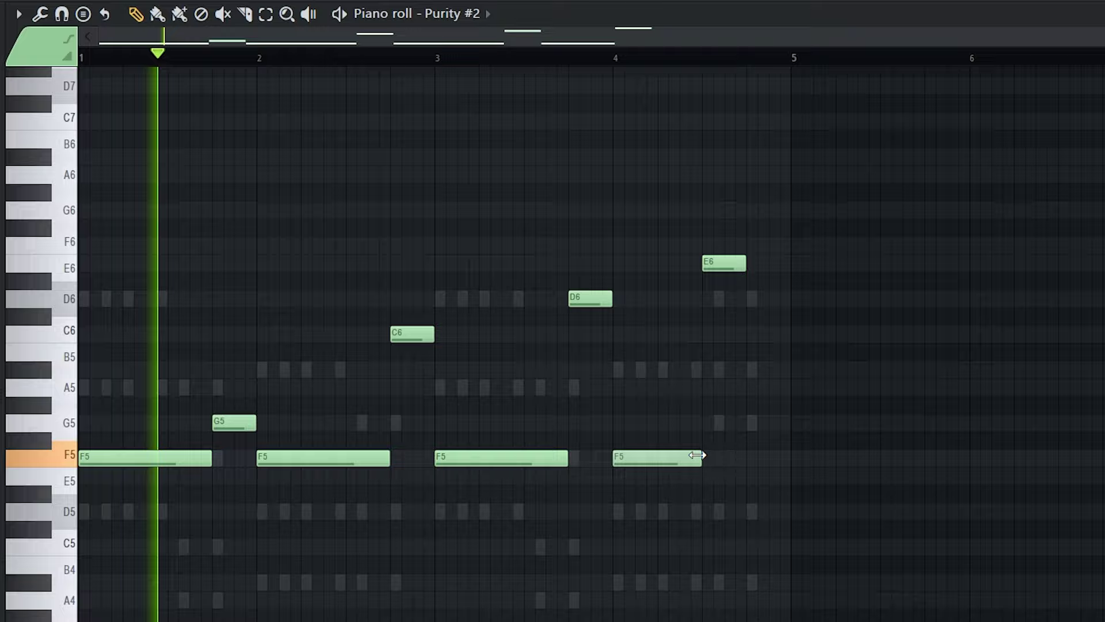
{"action": "left_click", "coordinate": [751, 460]}
{"action": "left_click_drag", "start_coordinate": [824, 459], "coordinate": [784, 463]}
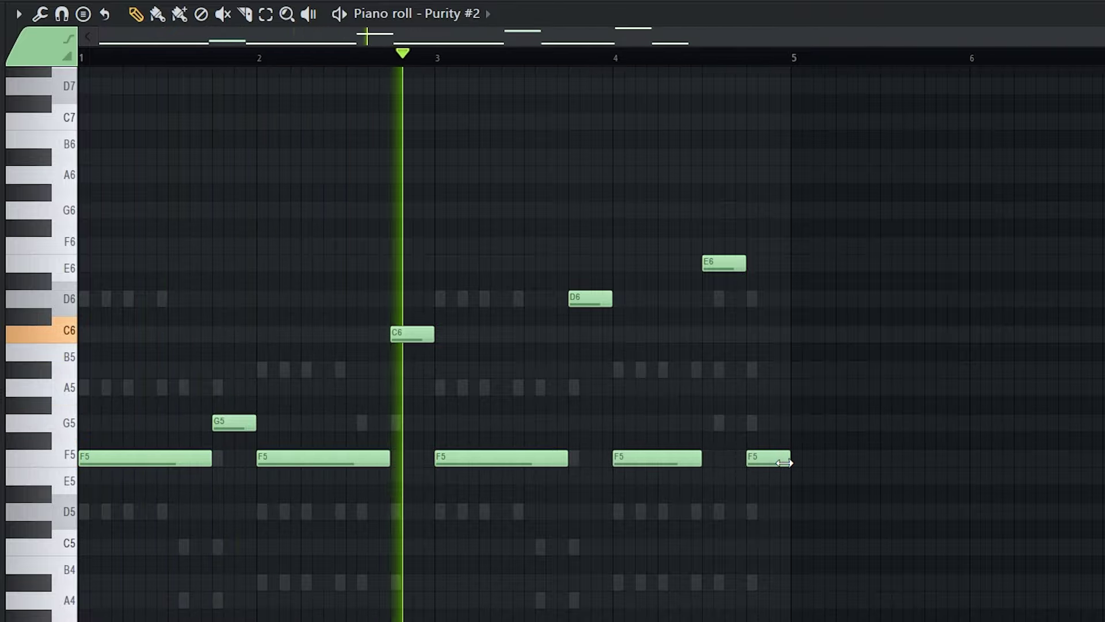
{"action": "scroll", "coordinate": [491, 446], "scroll_direction": "down", "scroll_amount": 3}
{"action": "scroll", "coordinate": [488, 444], "scroll_direction": "up", "scroll_amount": 4}
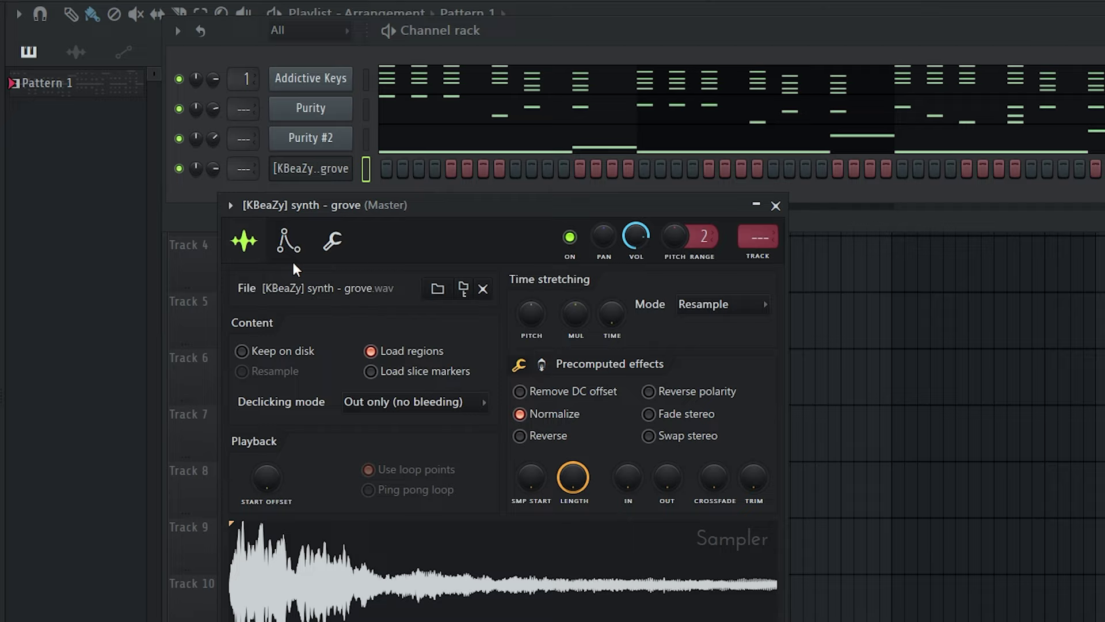
Step: Enable the volume envelope of the [KBeaZy] synth - grove sampler, adjusting its hold and lowering its decay
{"action": "left_click", "coordinate": [290, 240]}
{"action": "mouse_move", "coordinate": [285, 429]}
{"action": "left_mouse_down"}
{"action": "mouse_move", "coordinate": [285, 443]}
{"action": "mouse_move", "coordinate": [318, 414]}
{"action": "mouse_move", "coordinate": [277, 414]}
{"action": "left_mouse_up"}
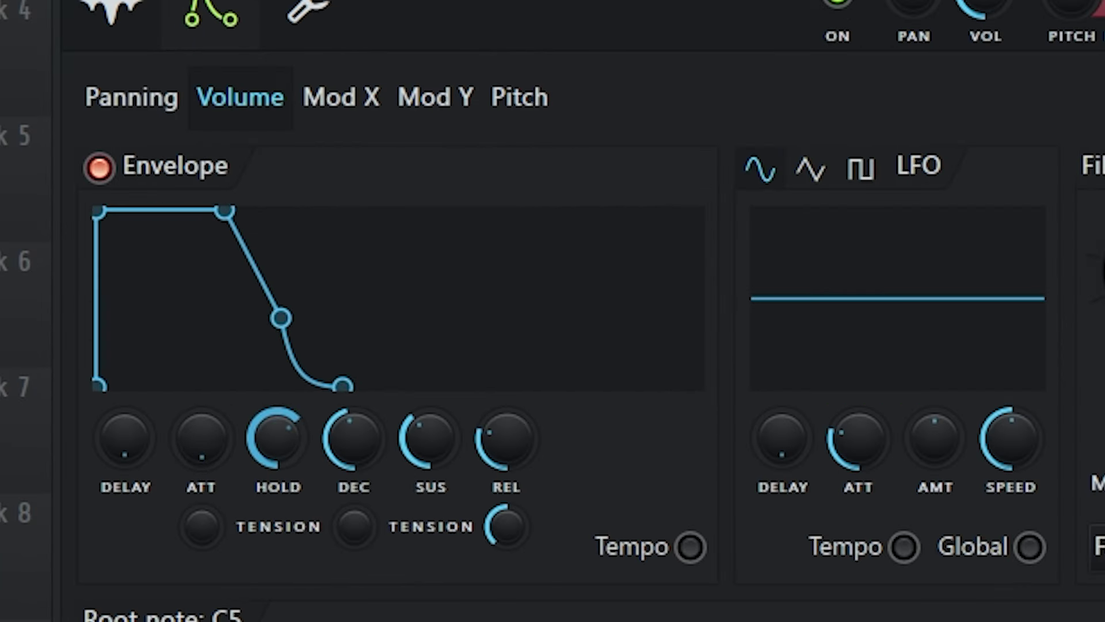
{"action": "left_click_drag", "start_coordinate": [354, 437], "coordinate": [353, 460]}
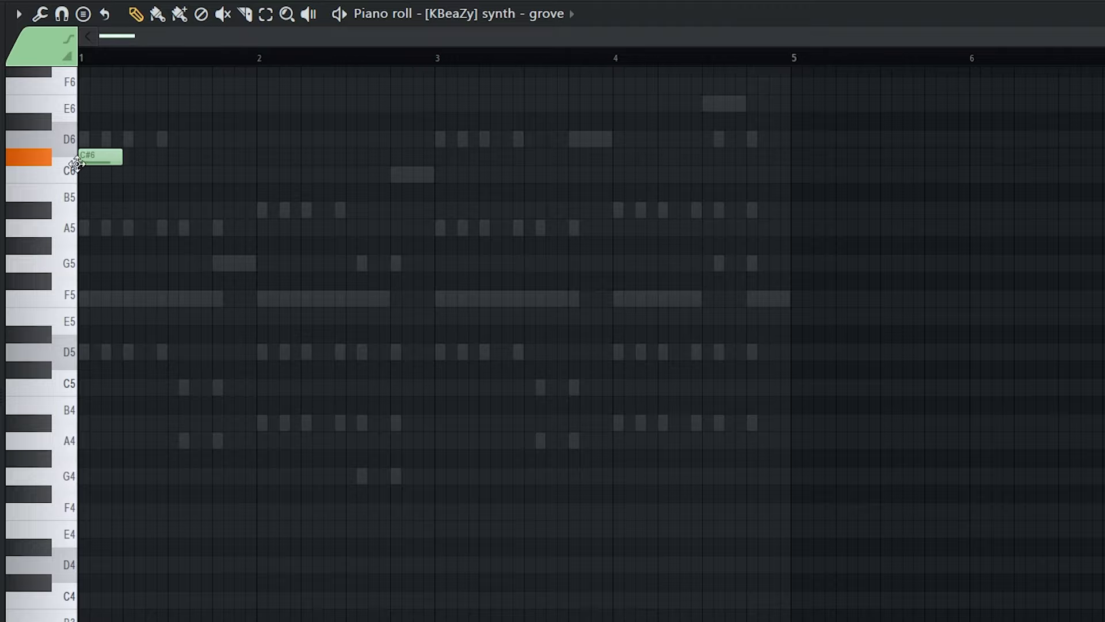
Step: Draw the start of the grove synth's bar 1 melody in sequence: C6, two D6 notes, A5, D6 and A5
{"action": "left_click_drag", "start_coordinate": [77, 164], "coordinate": [81, 185]}
{"action": "scroll", "coordinate": [143, 141], "scroll_direction": "up", "scroll_amount": 3}
{"action": "left_click", "coordinate": [143, 141]}
{"action": "scroll", "coordinate": [143, 143], "scroll_direction": "down", "scroll_amount": 1}
{"action": "scroll", "coordinate": [171, 202], "scroll_direction": "up", "scroll_amount": 1}
{"action": "left_click", "coordinate": [171, 202]}
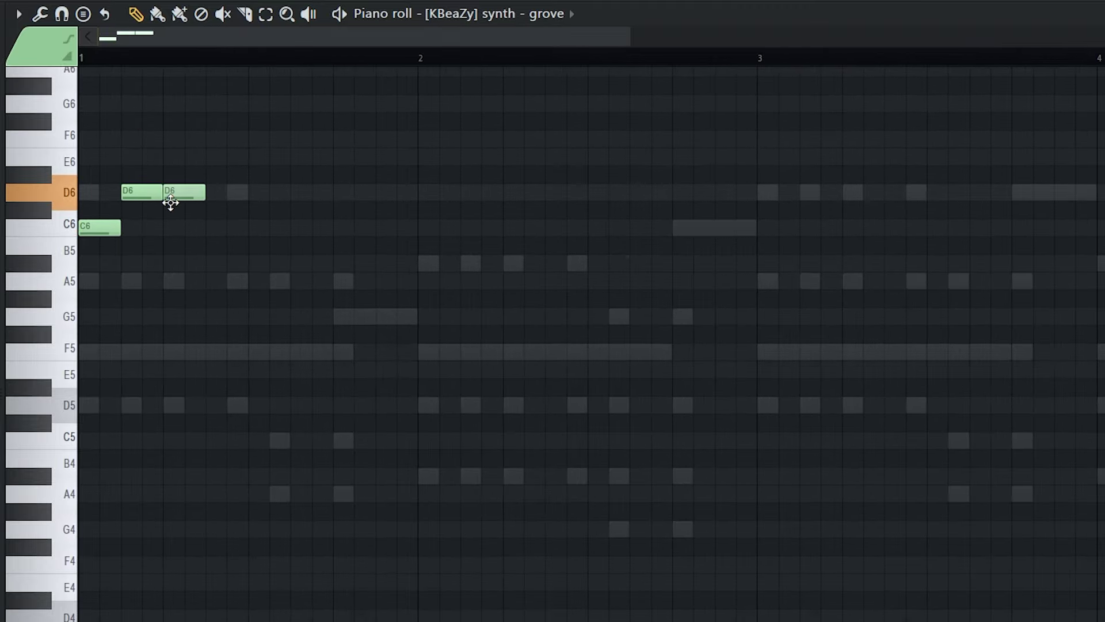
{"action": "left_click_drag", "start_coordinate": [224, 195], "coordinate": [226, 194]}
{"action": "left_click", "coordinate": [275, 193]}
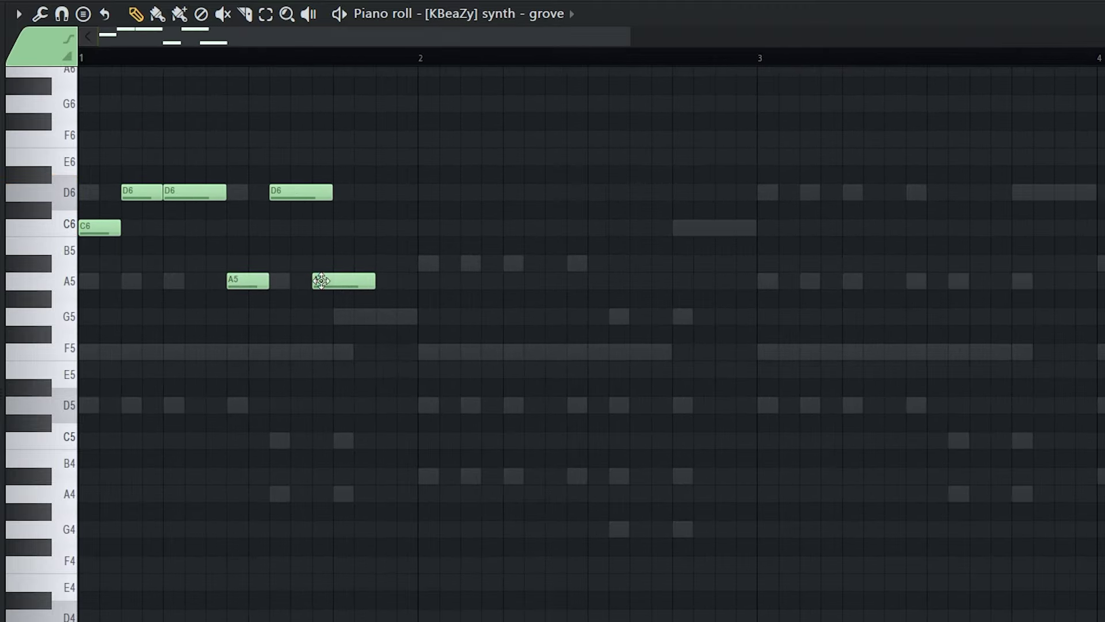
Step: Finish the grove synth's bar 1 melody with a D6 and a C6, and play it back
{"action": "key", "text": "space"}
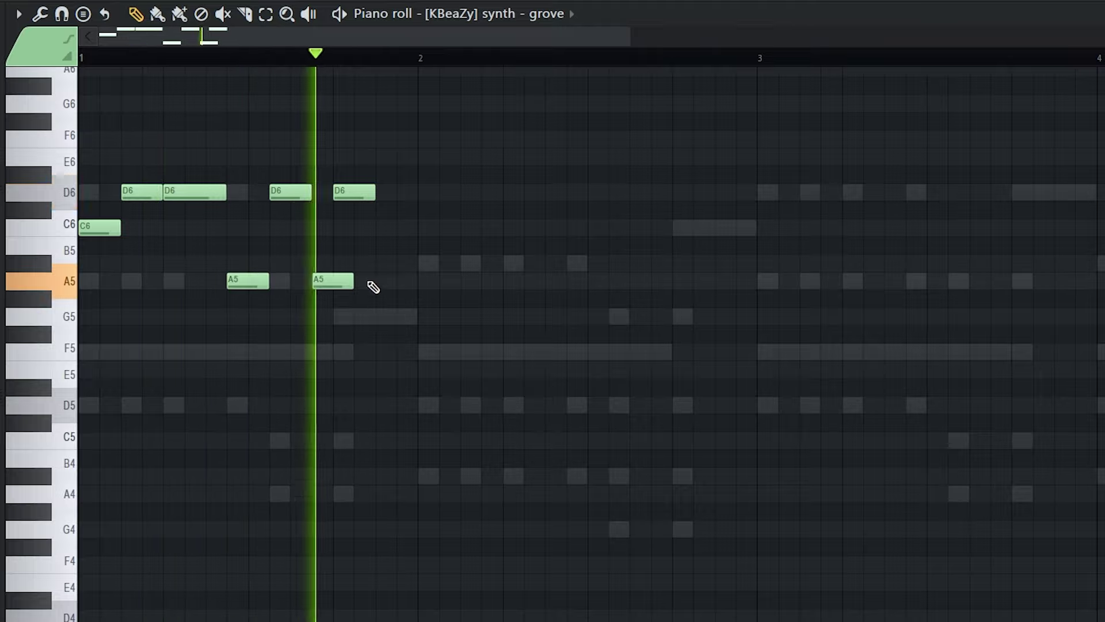
{"action": "key", "text": "space"}
{"action": "left_click", "coordinate": [381, 229]}
{"action": "key", "text": "space"}
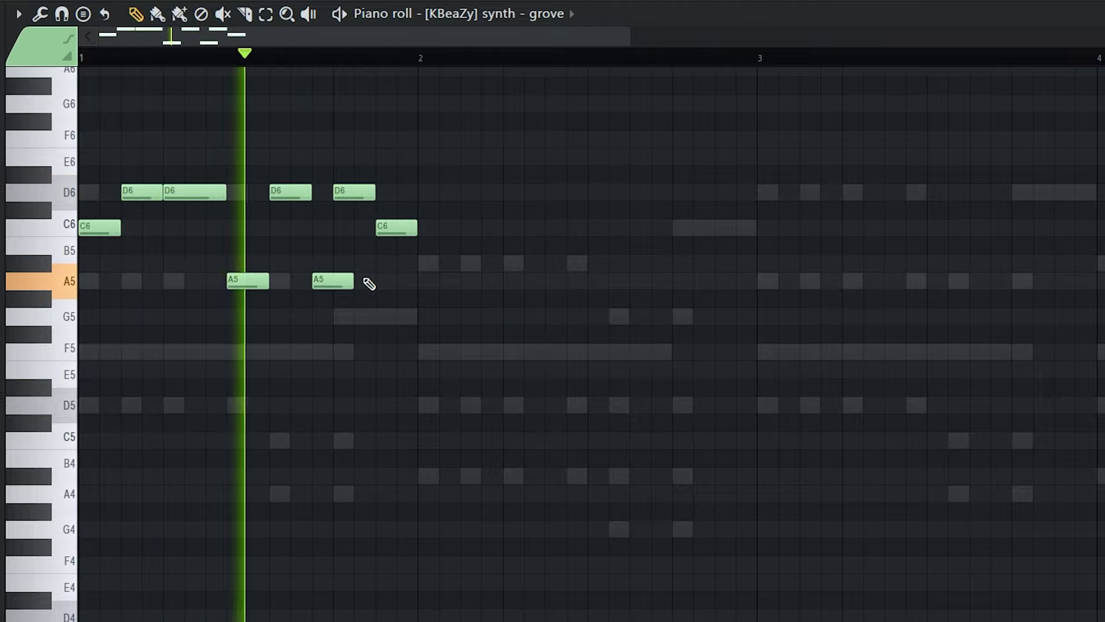
{"action": "key", "text": "space"}
Step: Duplicate the grove synth's bar 1 melody into bar 2, change the copy's first note to A5, and play it
{"action": "key", "text": "ctrl+b"}
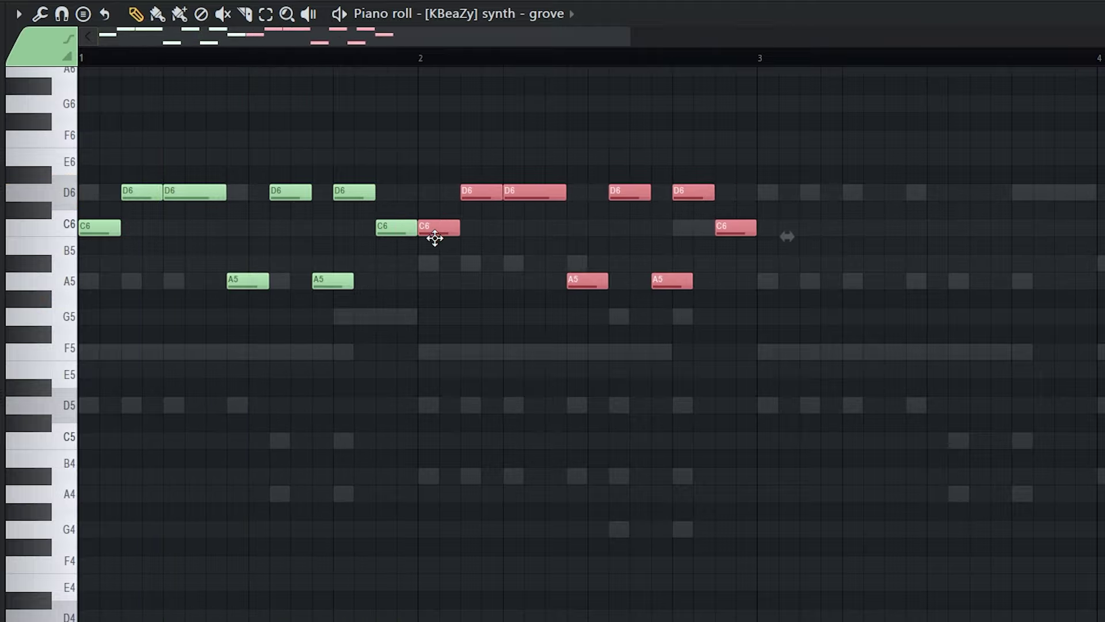
{"action": "scroll", "coordinate": [434, 238], "scroll_direction": "down", "scroll_amount": 2}
{"action": "key", "text": "space"}
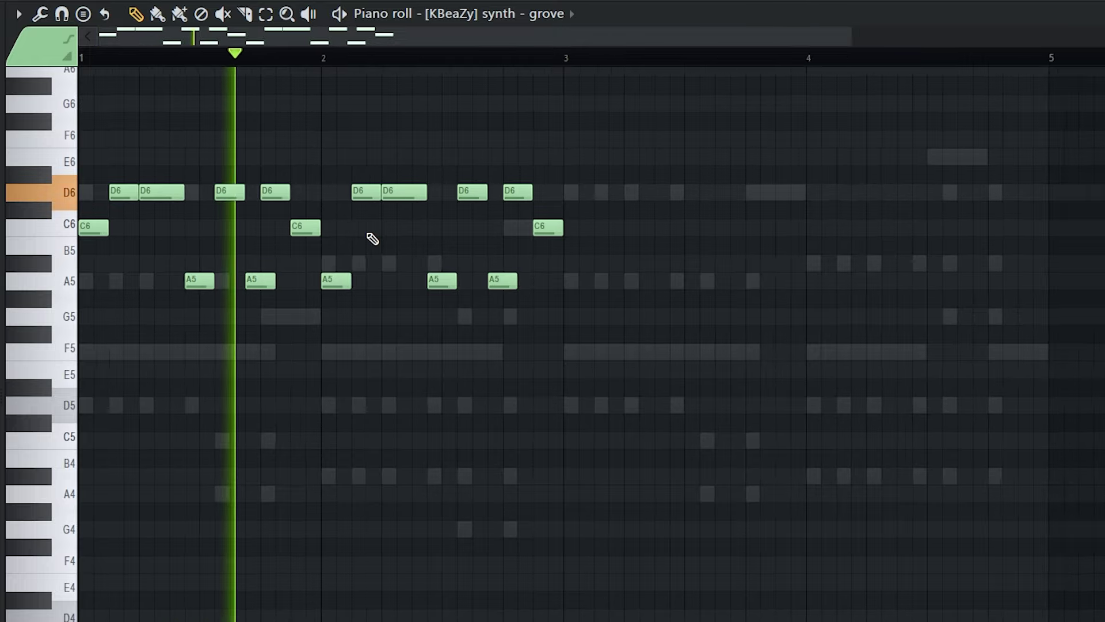
{"action": "scroll", "coordinate": [373, 239], "scroll_direction": "down", "scroll_amount": 1}
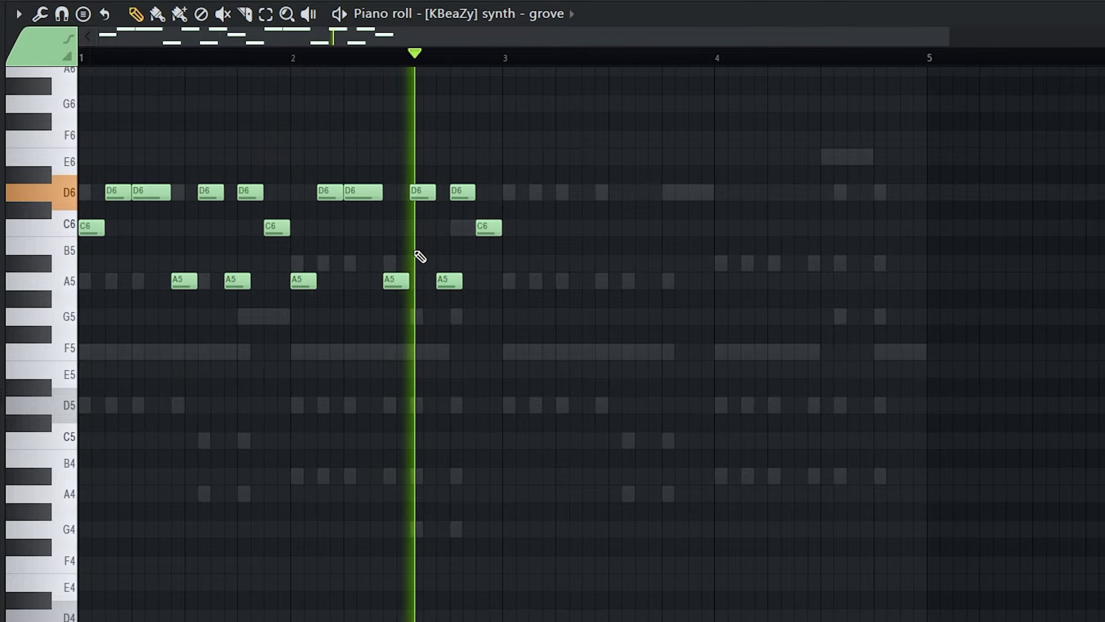
Step: Stop playback and replace the closing C6 of bar 2 with an F6
{"action": "scroll", "coordinate": [419, 256], "scroll_direction": "down", "scroll_amount": 2}
{"action": "key", "text": "space"}
{"action": "left_click", "coordinate": [359, 151]}
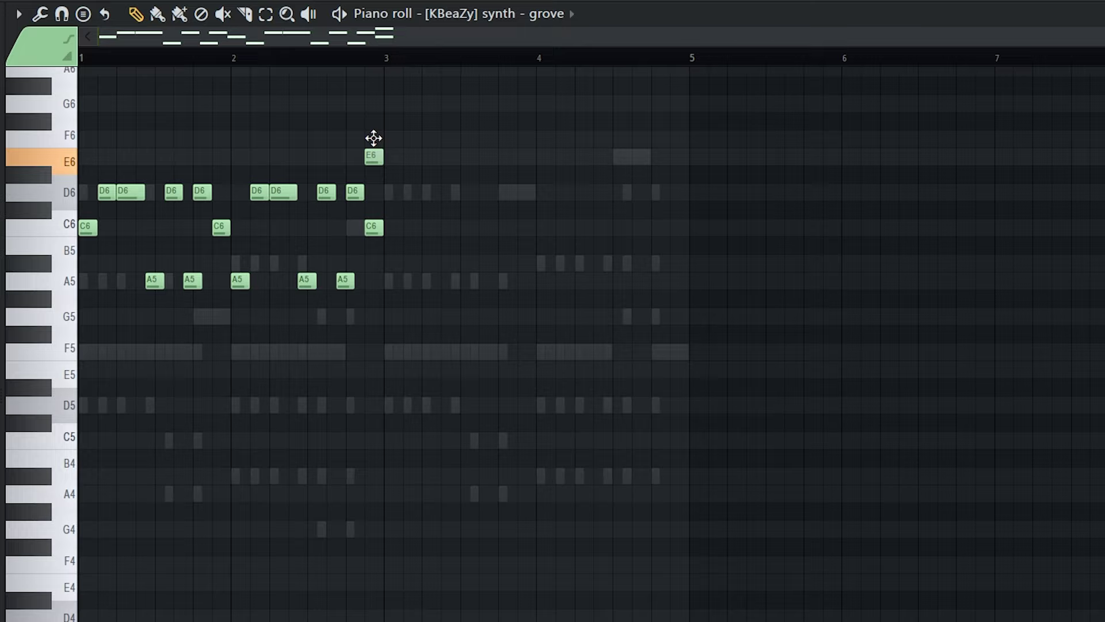
{"action": "left_click_drag", "start_coordinate": [374, 139], "coordinate": [373, 138]}
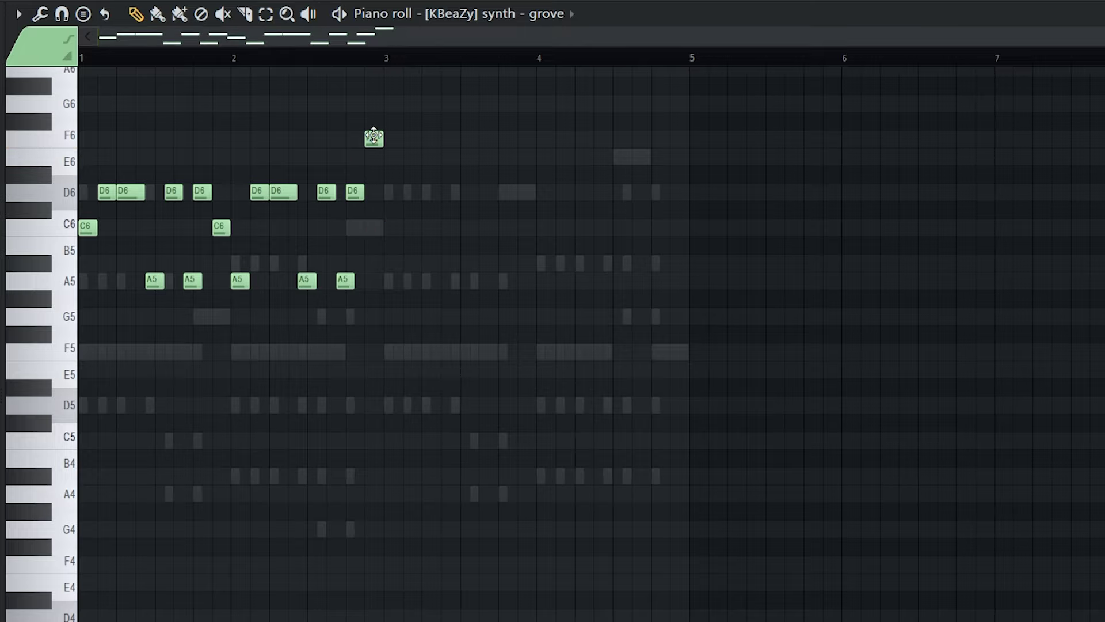
Step: Duplicate the grove synth's two bars into bars 3 and 4, closing bar 3 on G6, opening bar 4 on F6 and ending on A6
{"action": "key", "text": "ctrl+b"}
{"action": "scroll", "coordinate": [489, 242], "scroll_direction": "up", "scroll_amount": 2}
{"action": "left_click", "coordinate": [498, 210]}
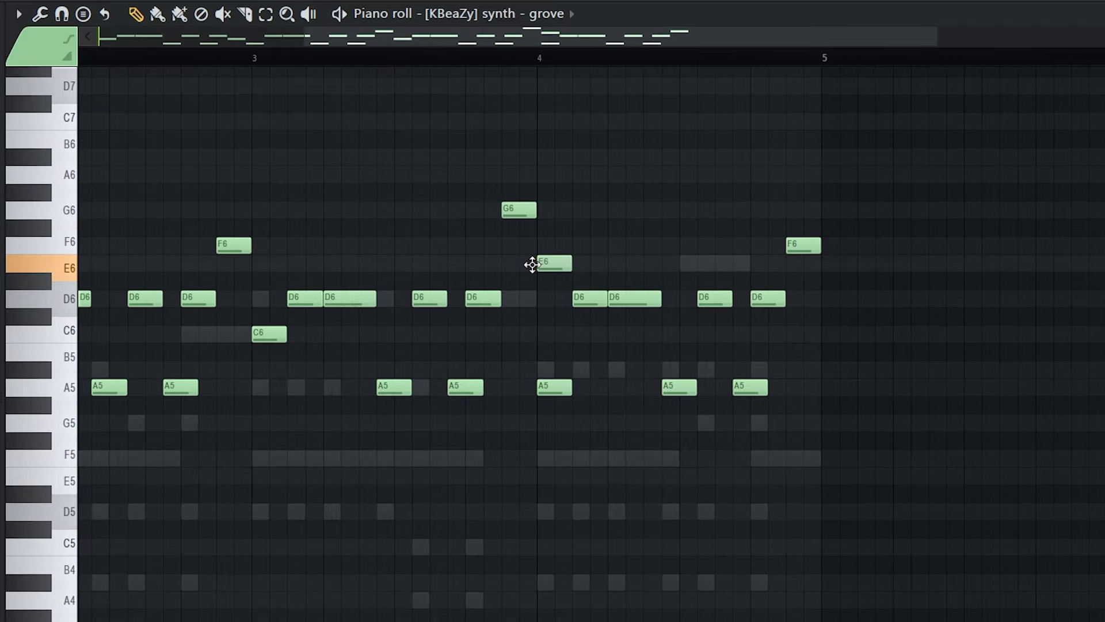
{"action": "left_click_drag", "start_coordinate": [532, 264], "coordinate": [524, 243]}
{"action": "left_click", "coordinate": [810, 175]}
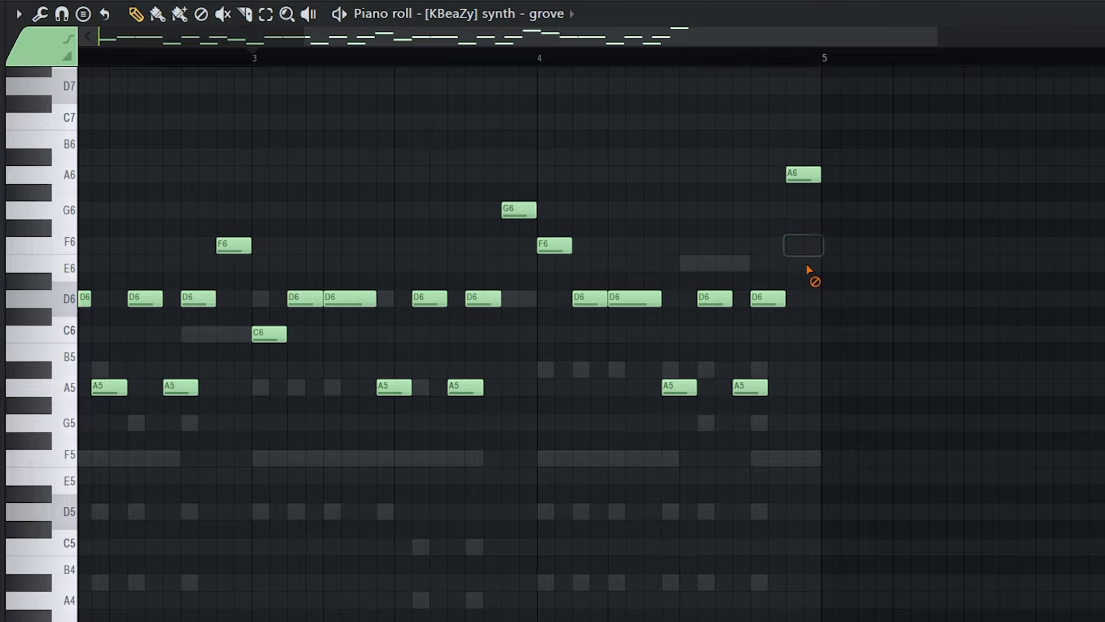
{"action": "key", "text": "space"}
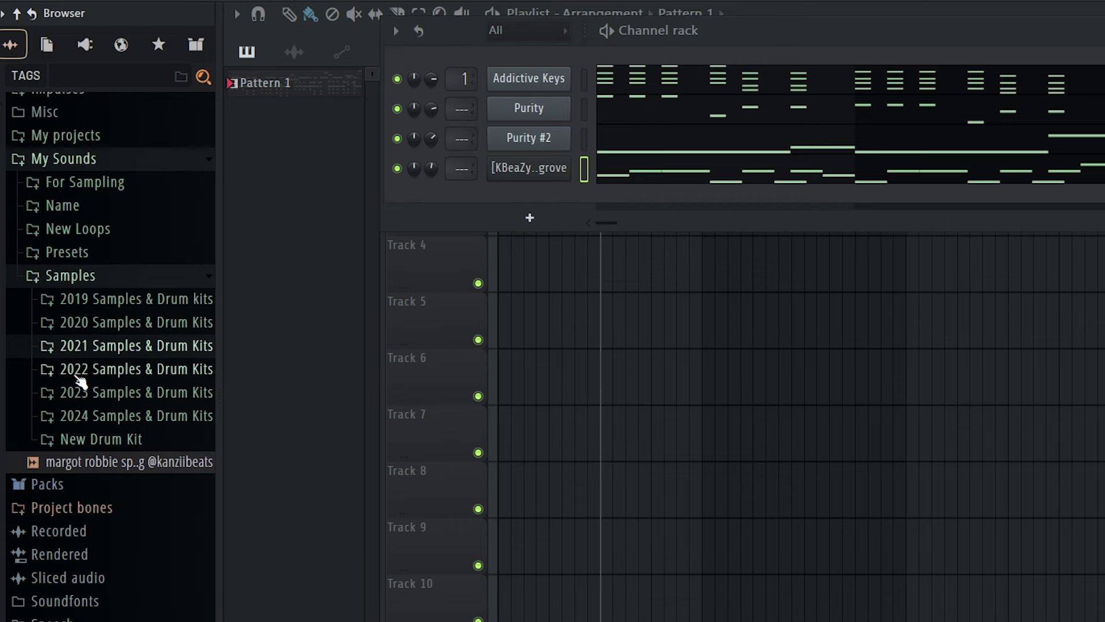
Step: Open the bass samples in the Oneshots folder of 2022 Samples & Drum Kits
{"action": "left_click", "coordinate": [81, 377]}
{"action": "scroll", "coordinate": [104, 369], "scroll_direction": "down", "scroll_amount": 3}
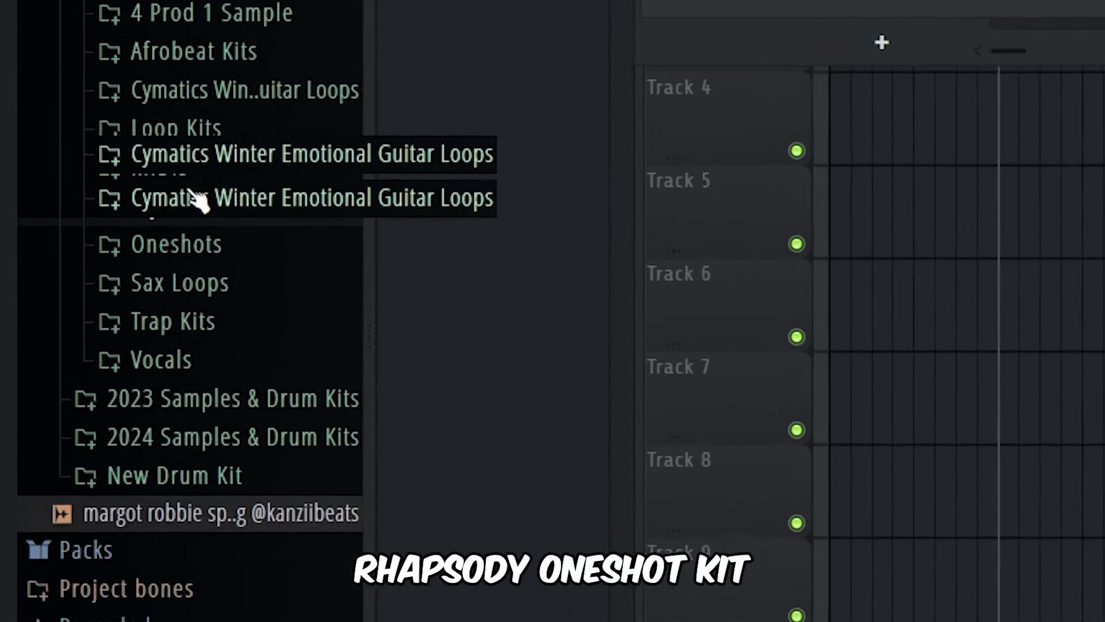
{"action": "left_click", "coordinate": [86, 318]}
{"action": "left_click", "coordinate": [110, 341]}
{"action": "left_click", "coordinate": [227, 381]}
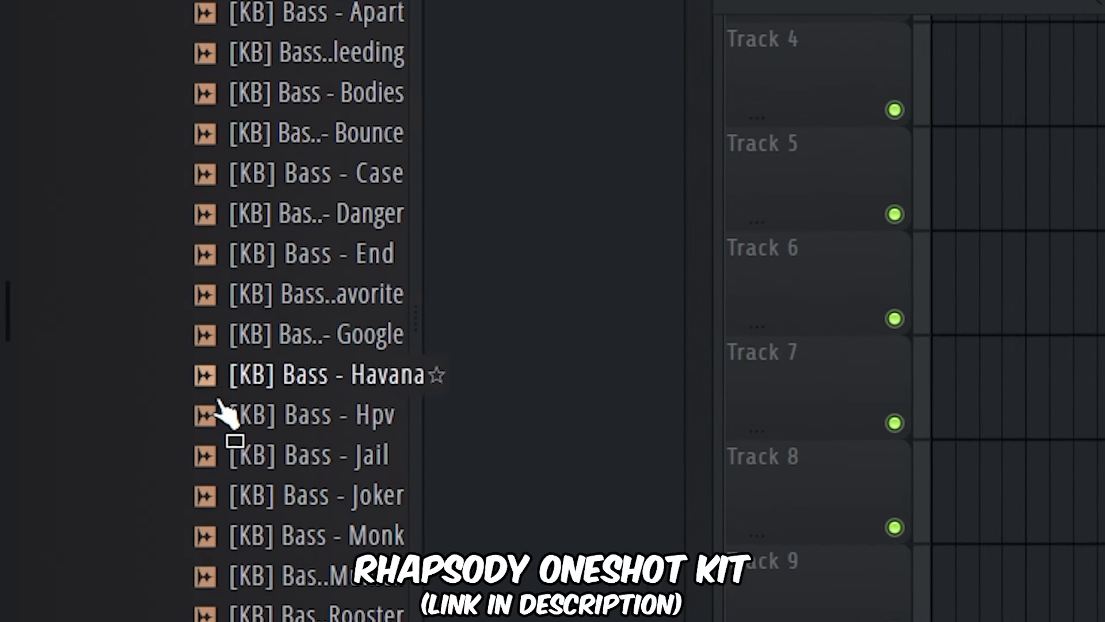
Step: Load [KB] Bass - Favorite as a new channel and enable its volume envelope with zero attack and full hold
{"action": "scroll", "coordinate": [233, 413], "scroll_direction": "down", "scroll_amount": 4}
{"action": "left_click", "coordinate": [310, 31]}
{"action": "left_click_drag", "start_coordinate": [323, 257], "coordinate": [1079, 166]}
{"action": "left_click", "coordinate": [82, 124]}
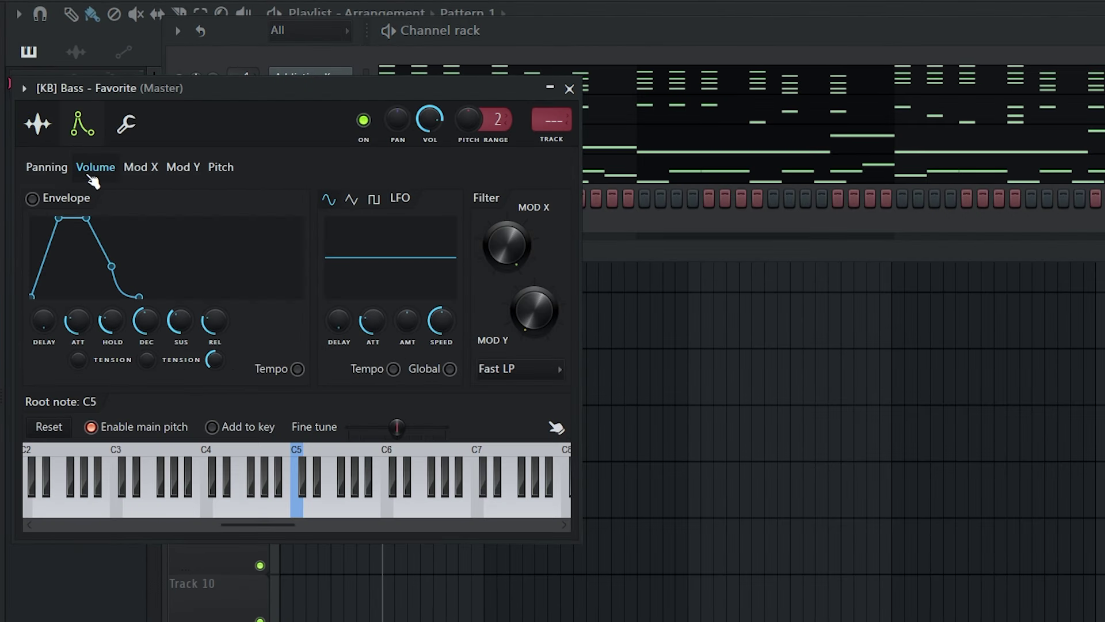
{"action": "scroll", "coordinate": [242, 319], "scroll_direction": "up", "scroll_amount": 5}
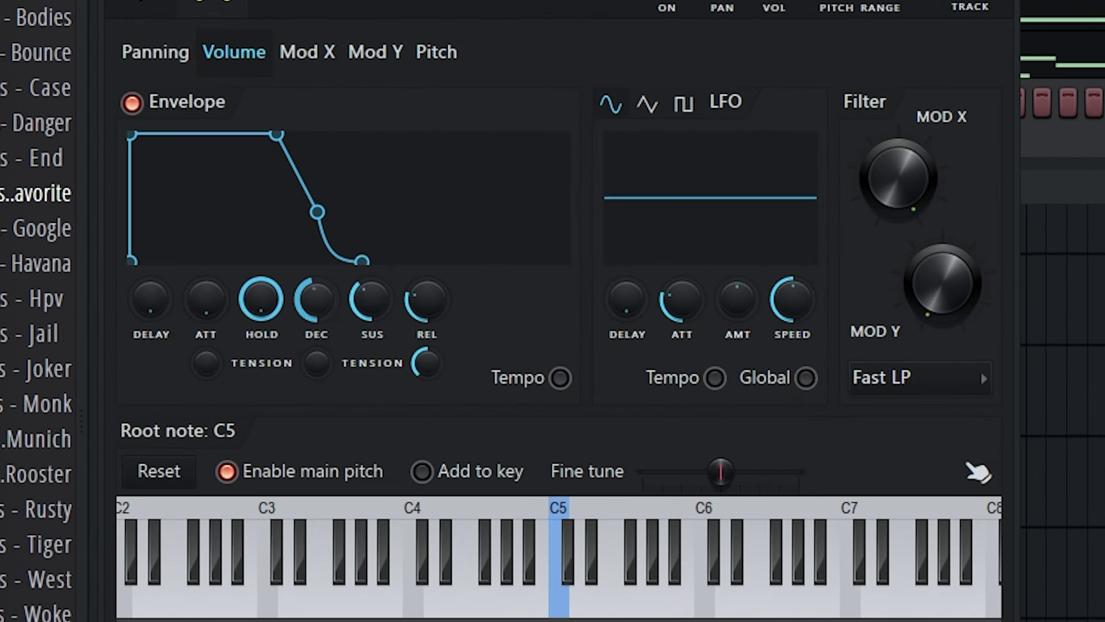
Step: Draw the Favorite bass line through bars 1 and 2 with the notes D4, F4, A#4 and G4, and play it back
{"action": "left_click", "coordinate": [309, 333]}
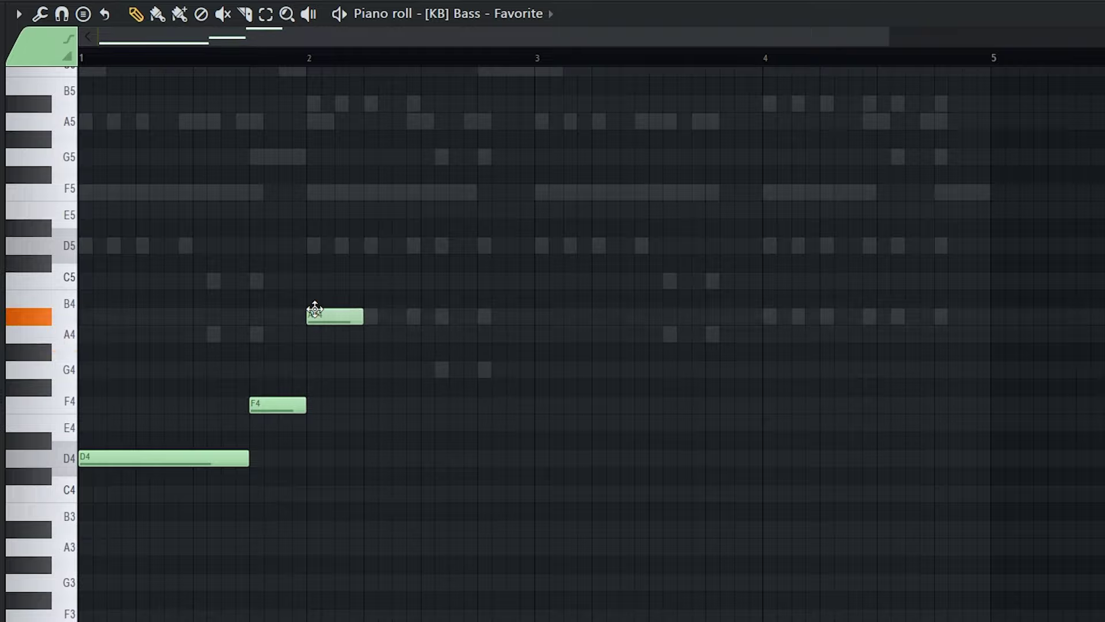
{"action": "left_click_drag", "start_coordinate": [358, 325], "coordinate": [476, 340]}
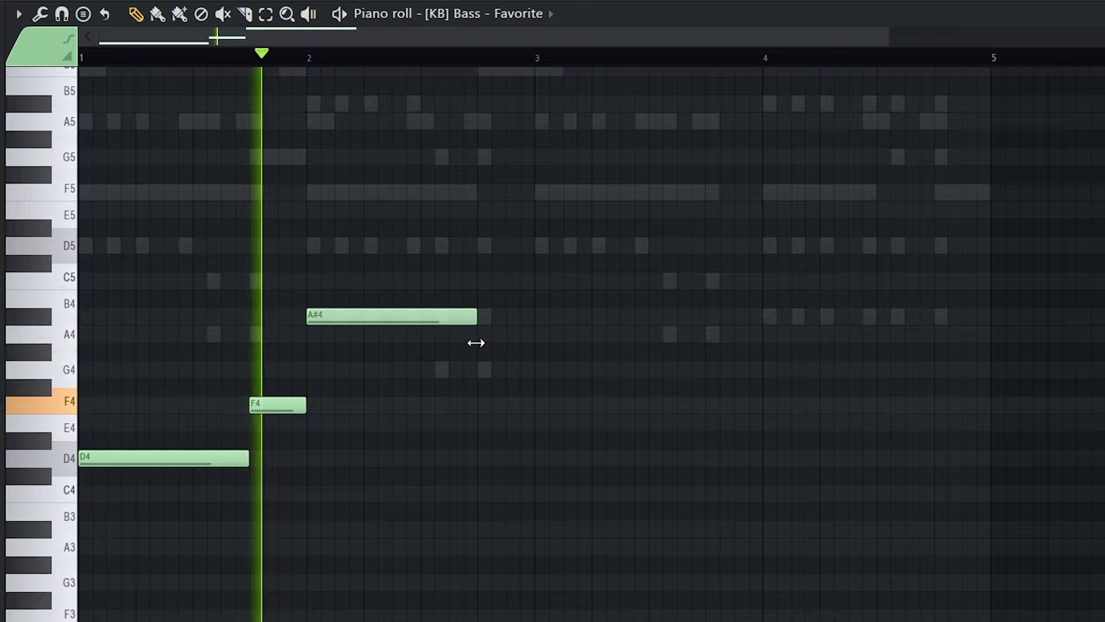
{"action": "left_click", "coordinate": [484, 369]}
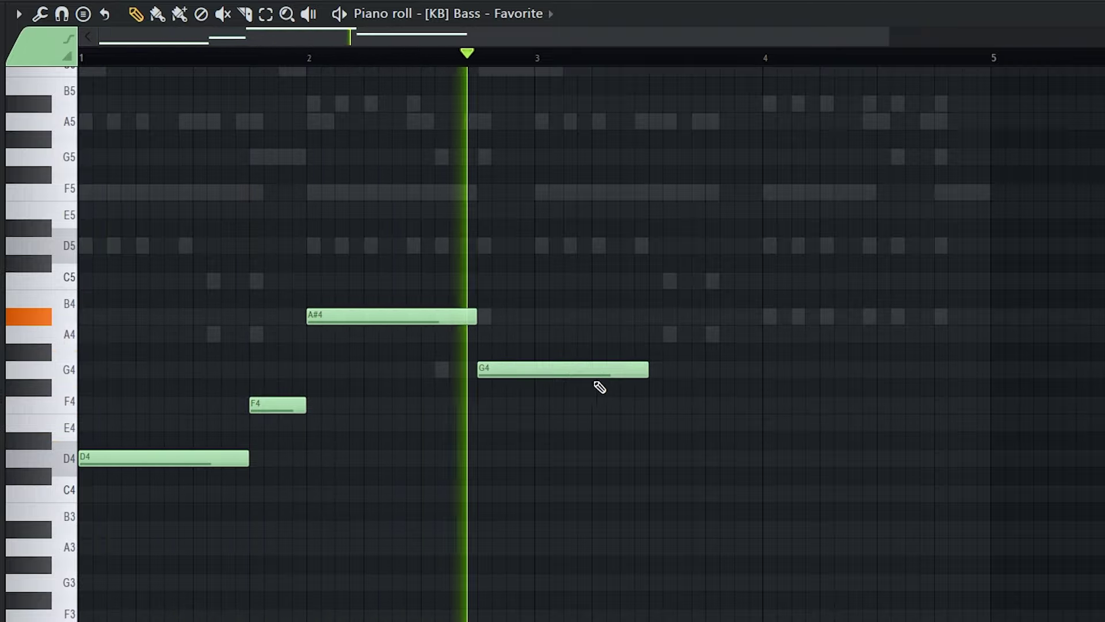
{"action": "key", "text": "space"}
{"action": "key", "text": "space"}
Step: Shorten the bass's G4 to the end of bar 2 and duplicate the phrase into bars 3 and 4 with a closing C5
{"action": "left_click_drag", "start_coordinate": [640, 369], "coordinate": [543, 369]}
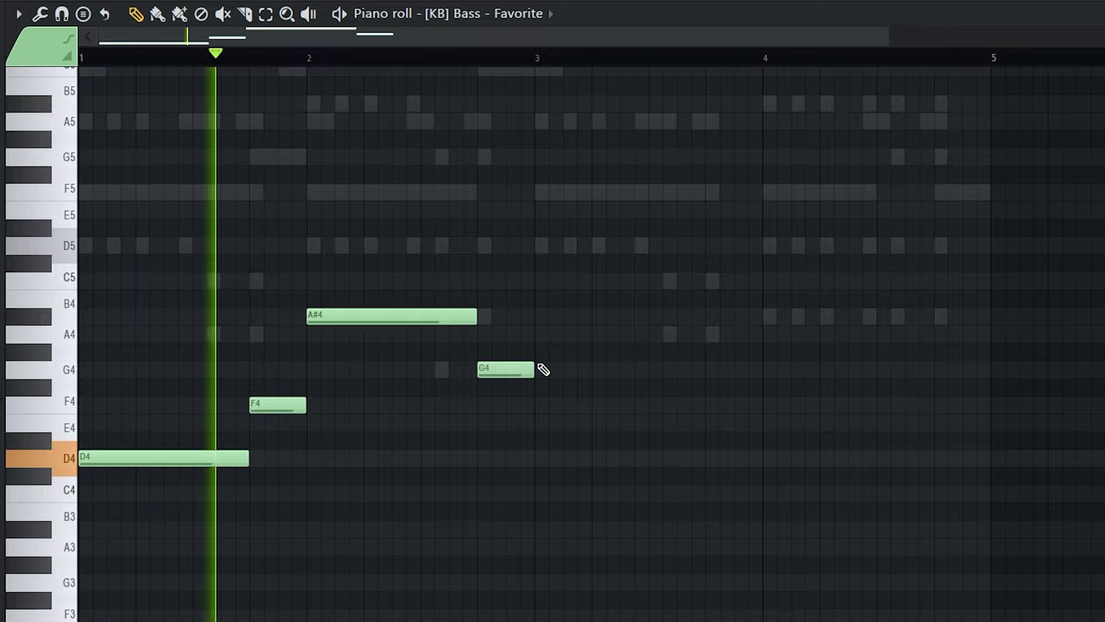
{"action": "right_click", "coordinate": [618, 323]}
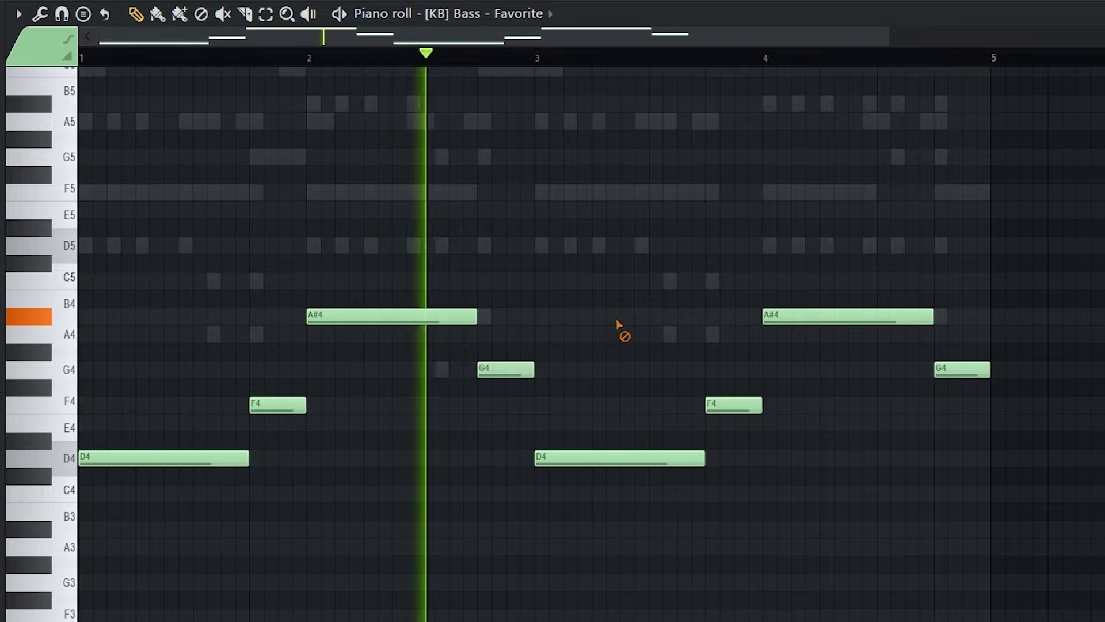
{"action": "left_click_drag", "start_coordinate": [952, 368], "coordinate": [957, 264]}
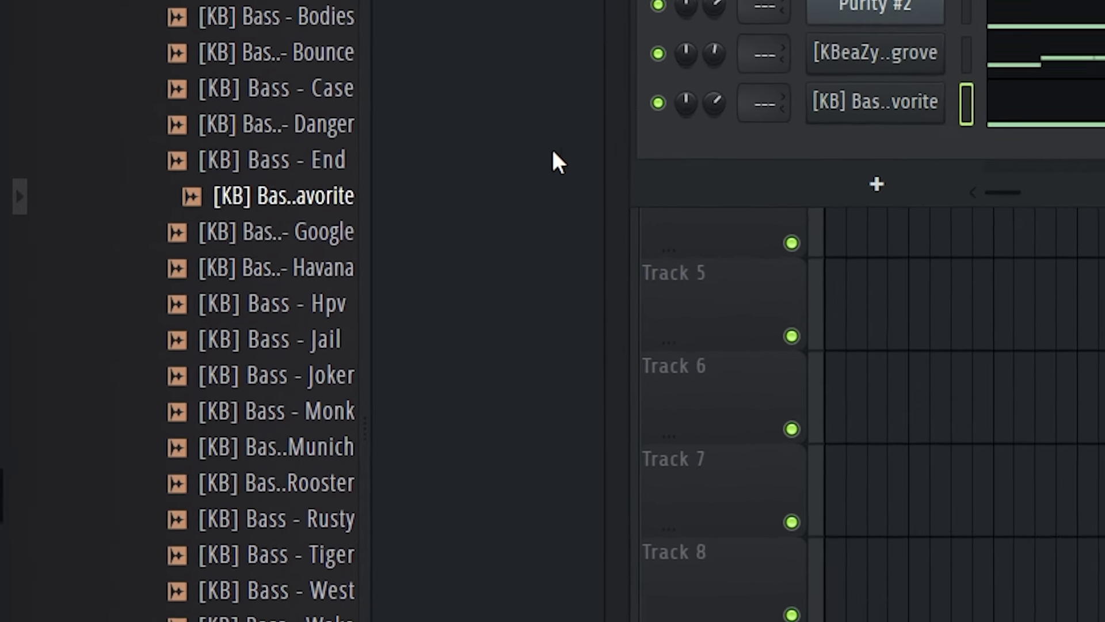
Step: Load [KB] Bass - Zombie as a new channel and turn on its Cut itself option
{"action": "left_click_drag", "start_coordinate": [384, 486], "coordinate": [326, 230]}
{"action": "right_click", "coordinate": [327, 230]}
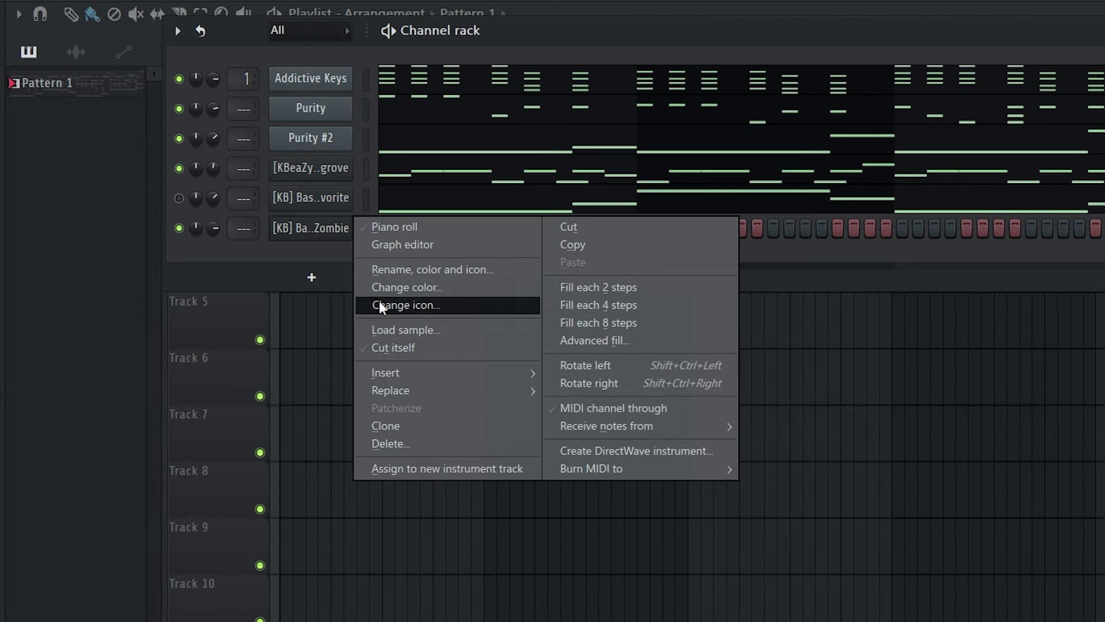
{"action": "left_click", "coordinate": [403, 351]}
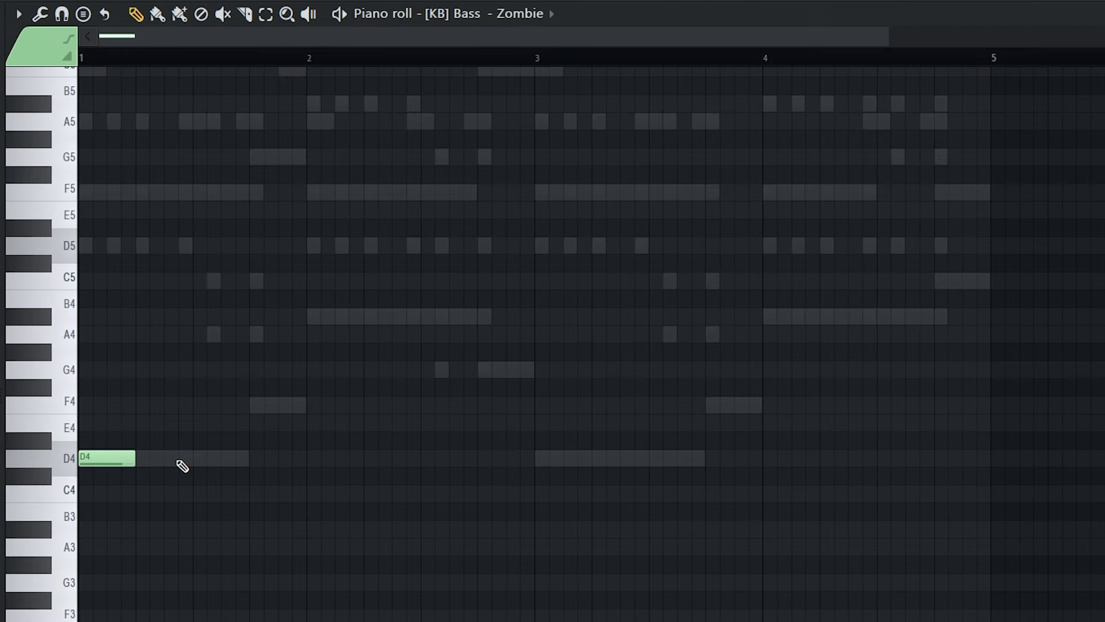
Step: Draw a short D5 at the start of bar 1 and a short F5 on its last beat for the Zombie bass, playing them back
{"action": "scroll", "coordinate": [91, 471], "scroll_direction": "up", "scroll_amount": 3}
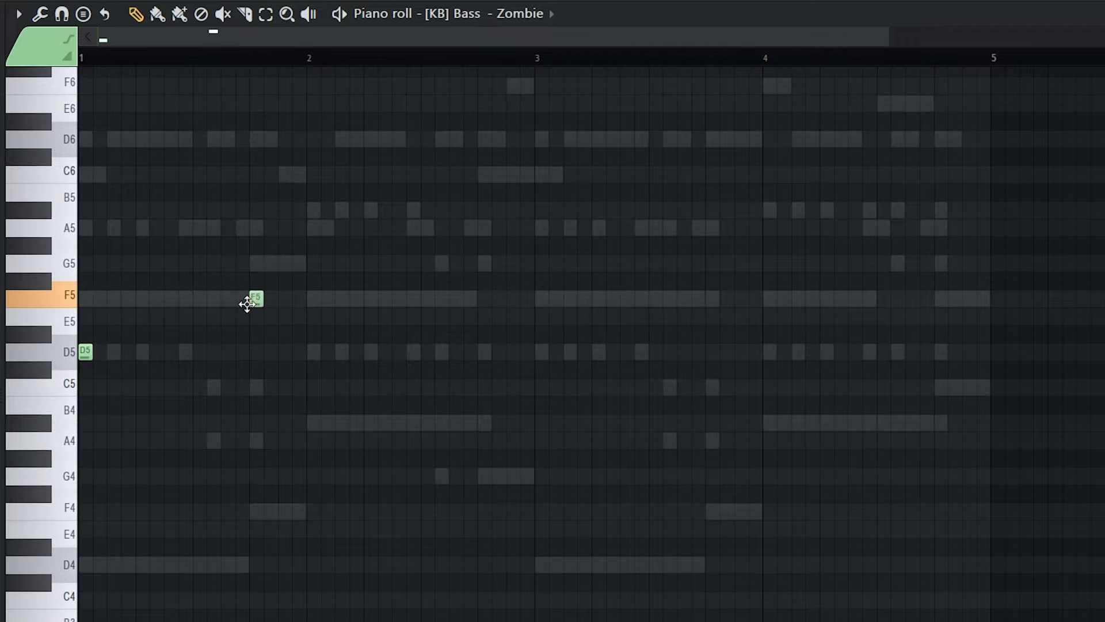
{"action": "key", "text": "space"}
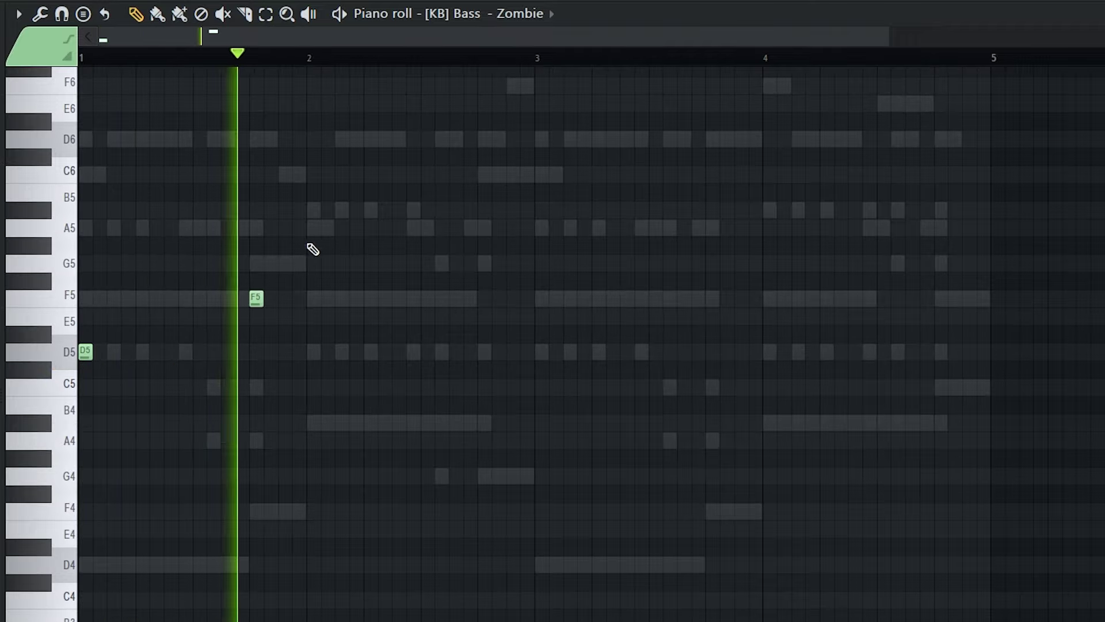
{"action": "key", "text": "space"}
{"action": "key", "text": "space"}
Step: Draw three short A5 notes in bar 2, raise them to A#5, and add a short G5 on the bar's last beat
{"action": "left_click", "coordinate": [352, 230]}
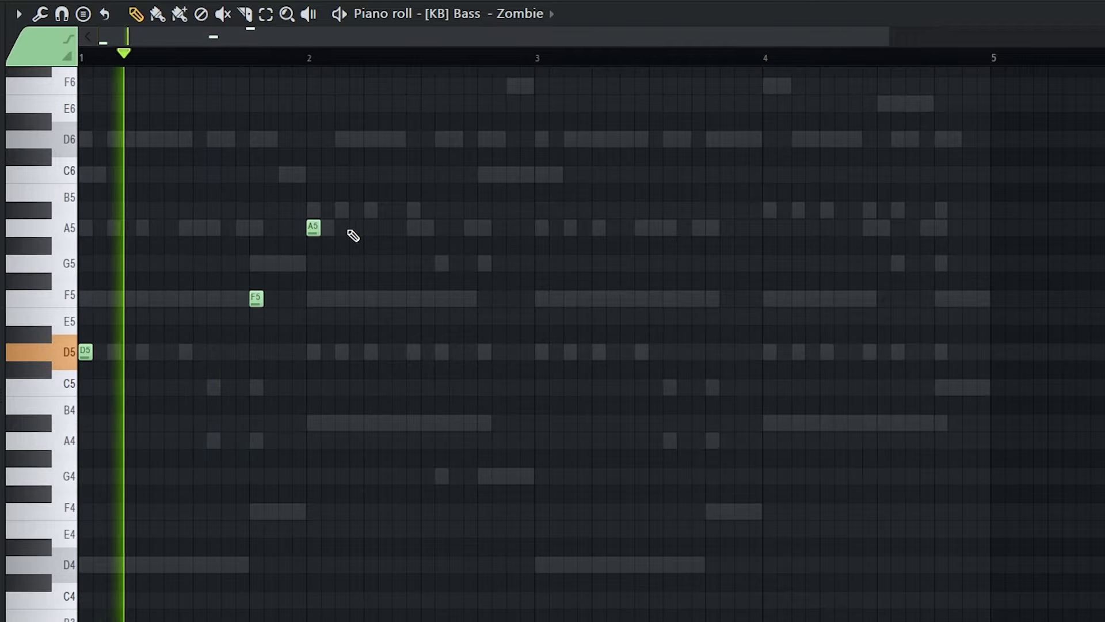
{"action": "left_click", "coordinate": [397, 230]}
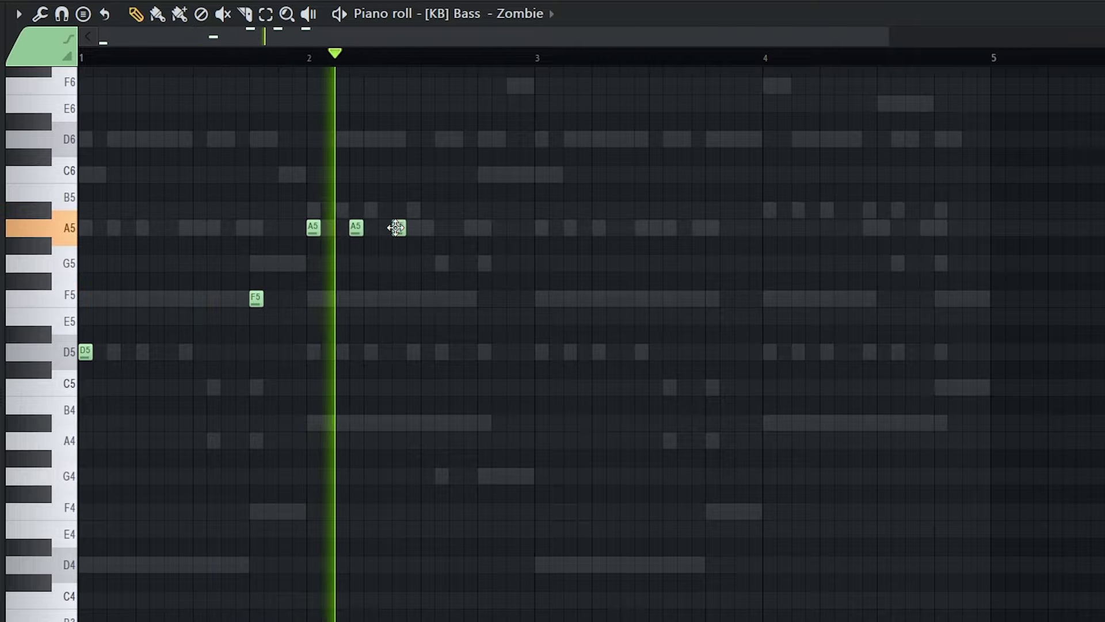
{"action": "key", "text": "space"}
{"action": "left_click_drag", "start_coordinate": [284, 220], "coordinate": [416, 236]}
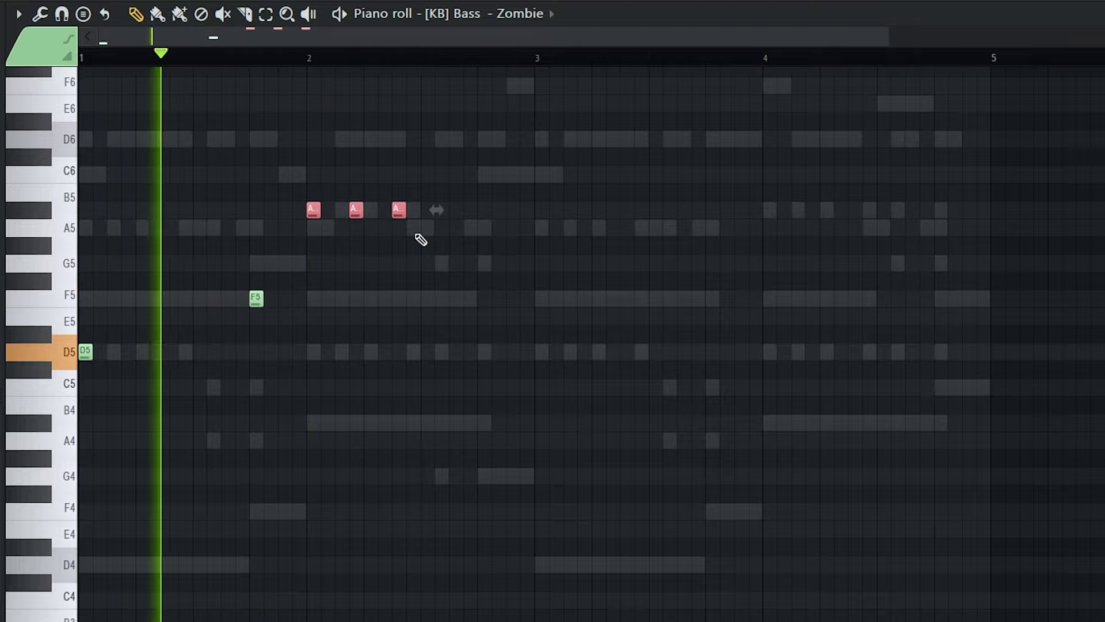
{"action": "key", "text": "shift+Up"}
{"action": "key", "text": "shift+Up"}
{"action": "key", "text": "ctrl+d"}
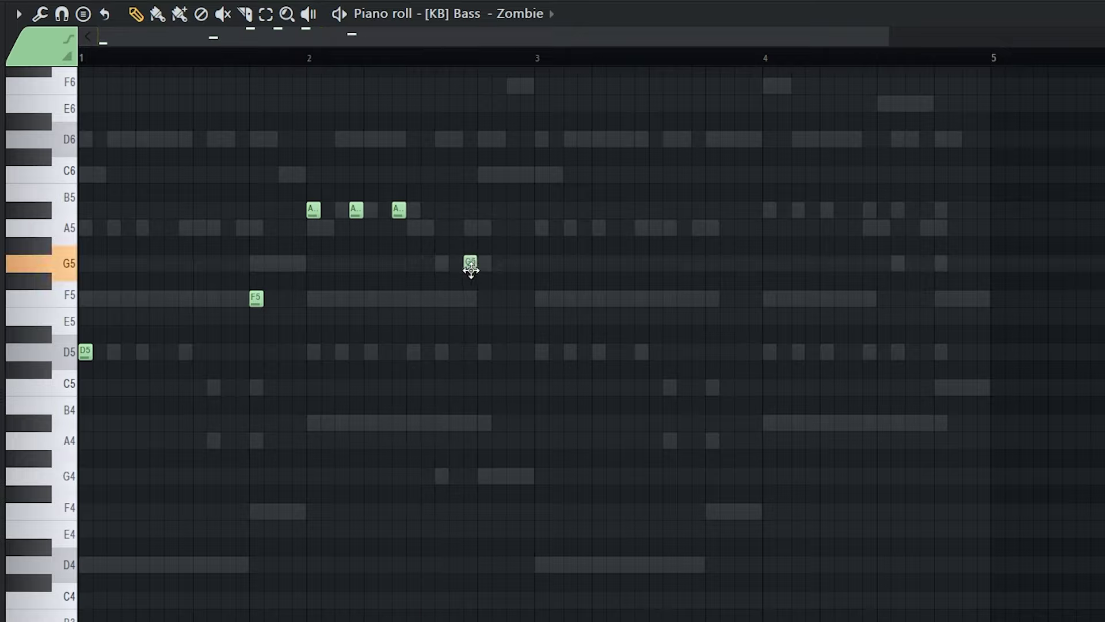
Step: Duplicate the two-bar Zombie phrase and align the copy with the start of bar 3
{"action": "key", "text": "ctrl+a"}
{"action": "key", "text": "ctrl+b"}
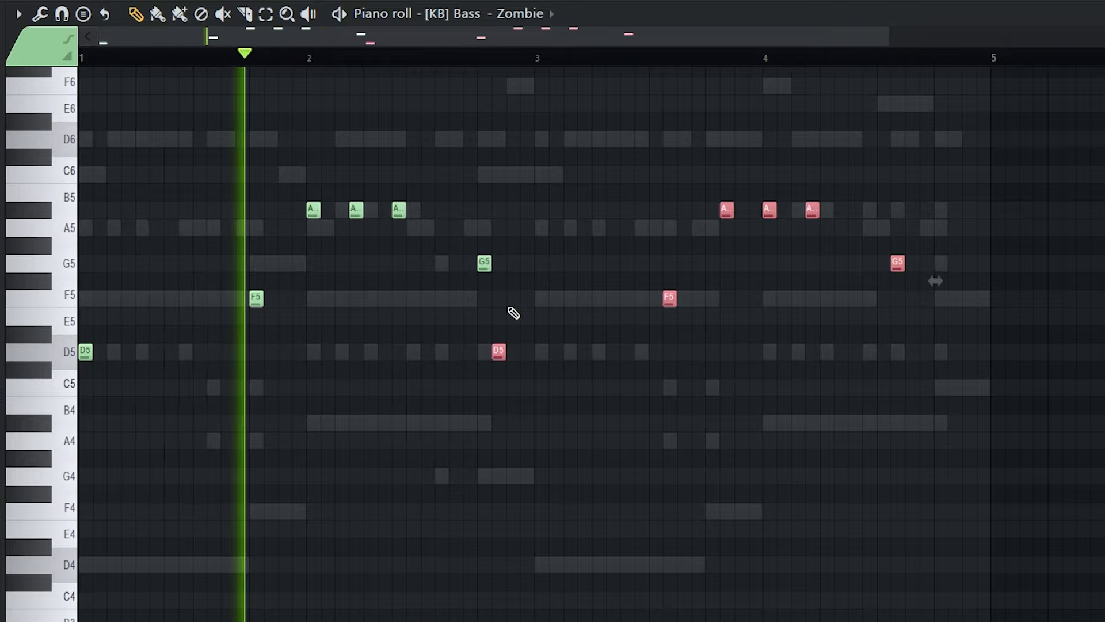
{"action": "left_click_drag", "start_coordinate": [498, 352], "coordinate": [544, 347]}
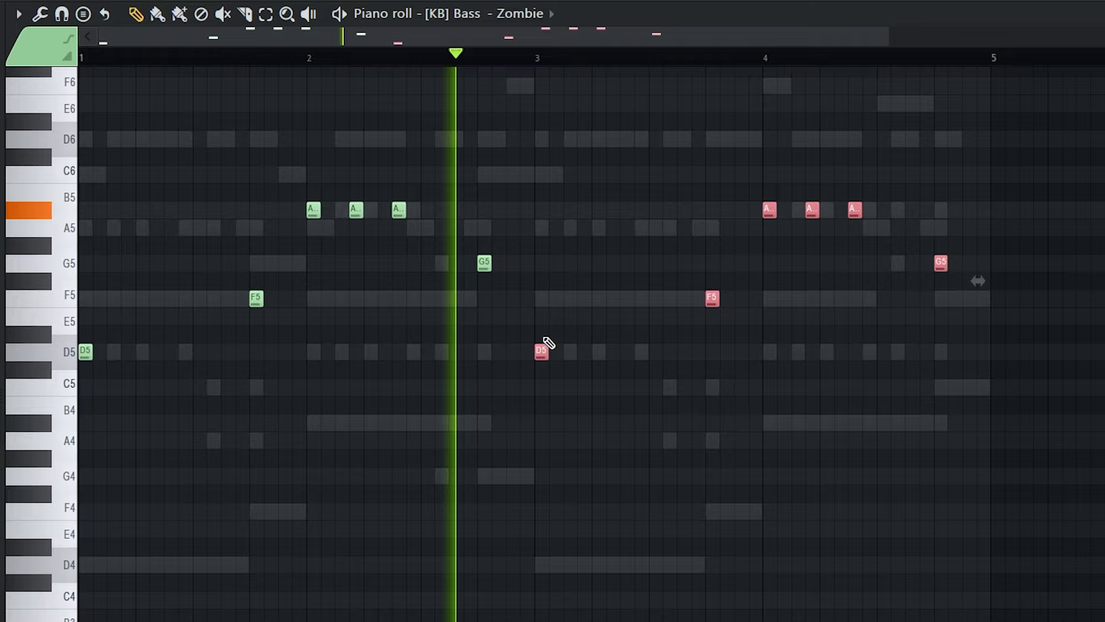
{"action": "key", "text": "ctrl+d"}
{"action": "key", "text": "space"}
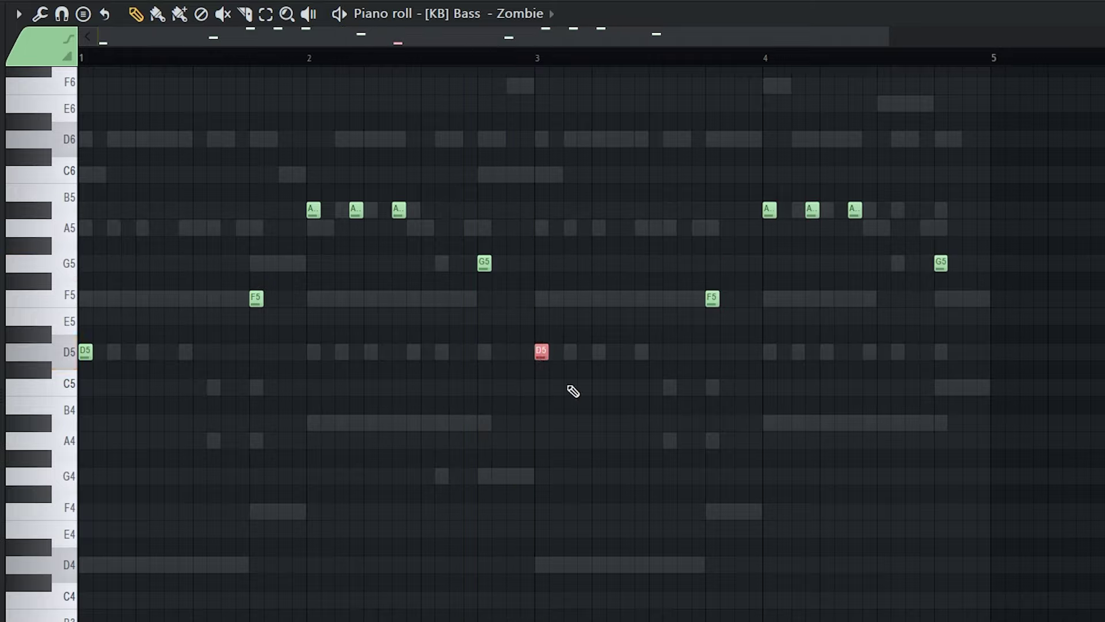
Step: Raise the Zombie bass's first bar 3 note to D6 and add a short D5 near the middle of the bar
{"action": "key", "text": "space"}
{"action": "key", "text": "ctrl+d"}
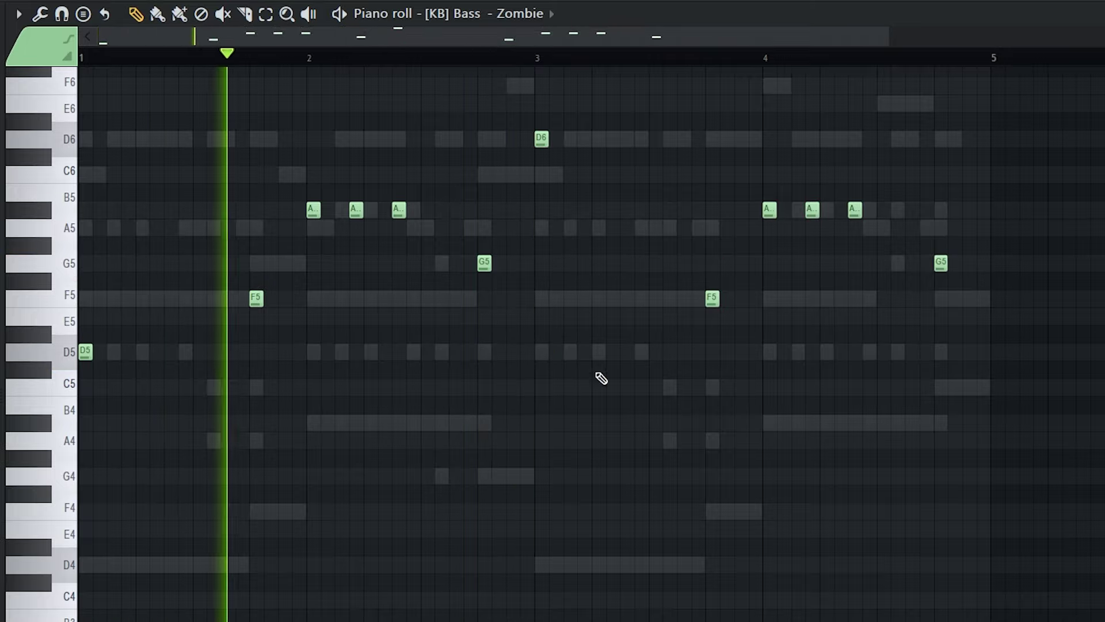
{"action": "left_click", "coordinate": [626, 352]}
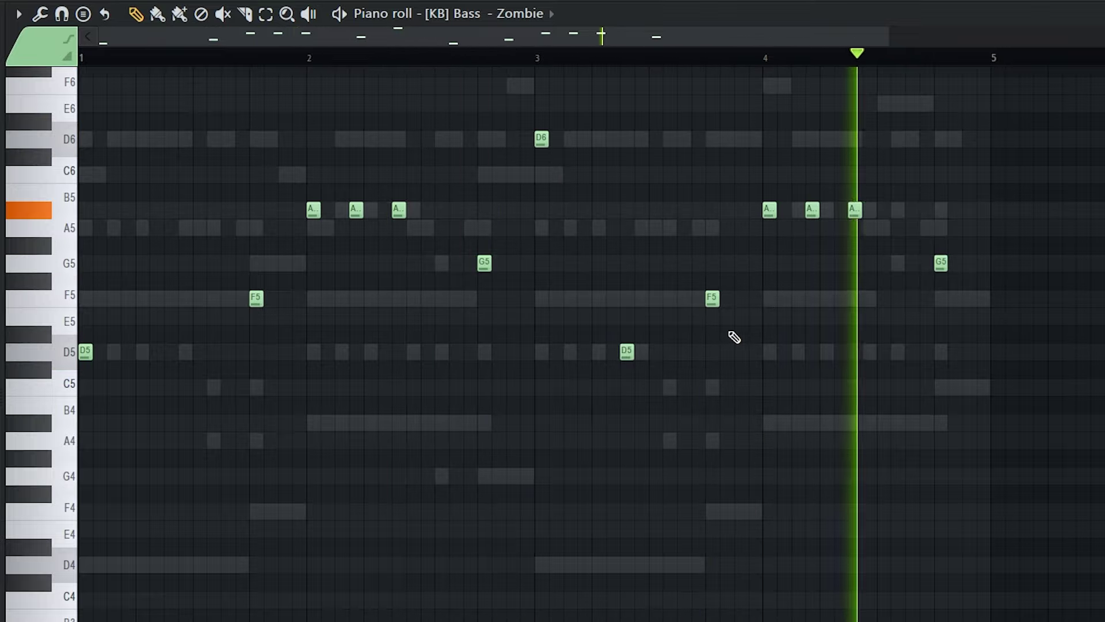
Step: Add a fourth A#5 to the Zombie bass in bar 4 and replace the closing G5 with a C6
{"action": "scroll", "coordinate": [1029, 295], "scroll_direction": "up", "scroll_amount": 2}
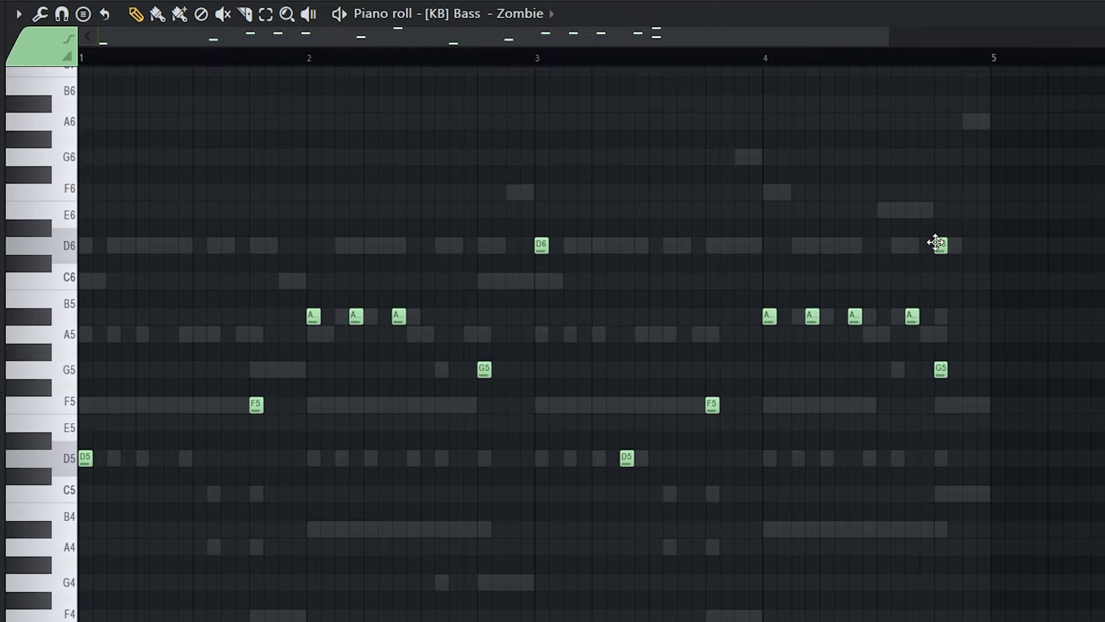
{"action": "right_click", "coordinate": [940, 371]}
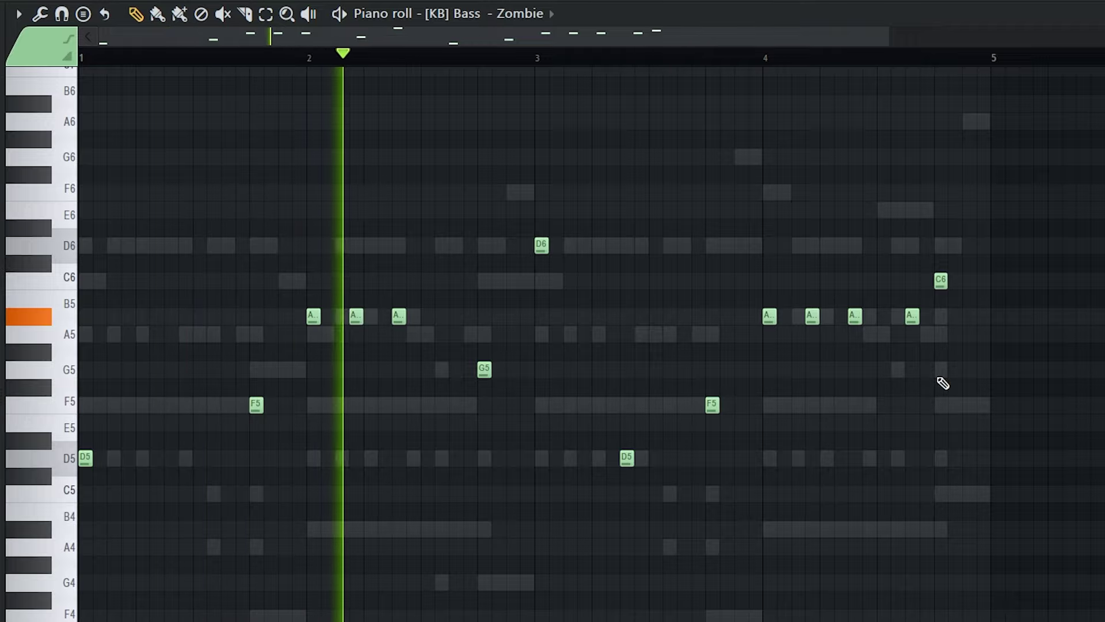
{"action": "scroll", "coordinate": [943, 383], "scroll_direction": "down", "scroll_amount": 1}
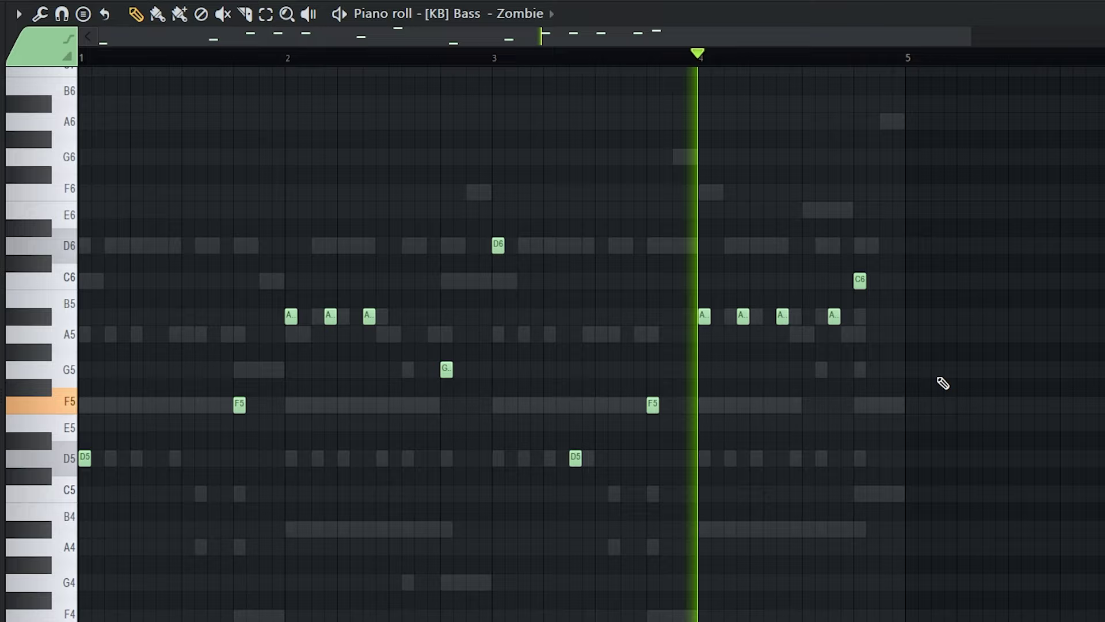
Step: Close the piano roll, show the mixer and route the channels to their own mixer tracks, starting at Insert 1
{"action": "key", "text": "F7"}
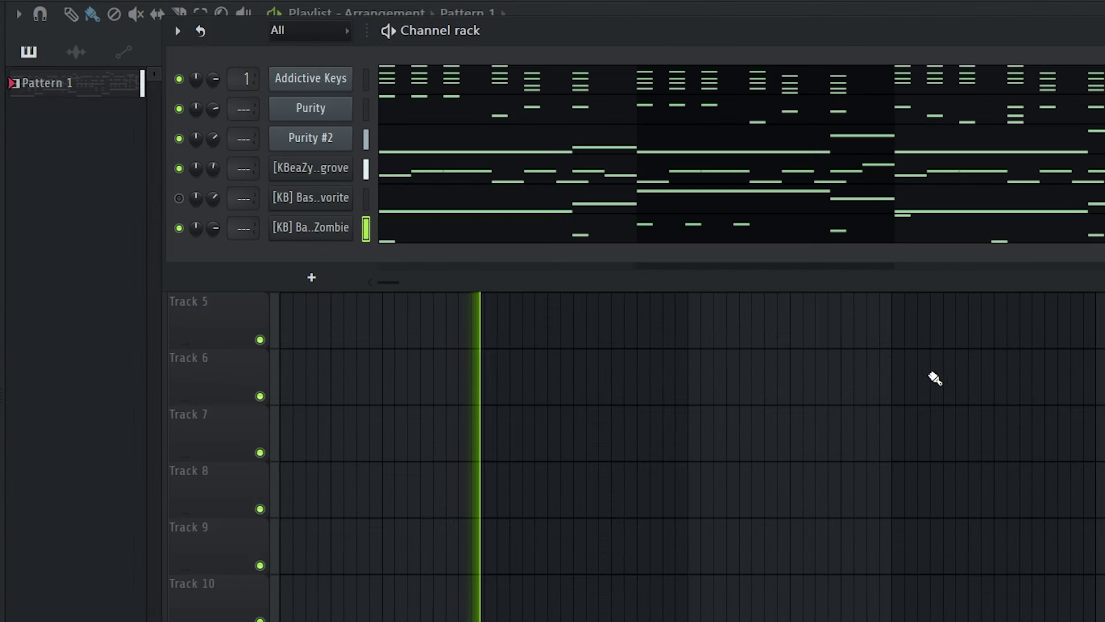
{"action": "key", "text": "F9"}
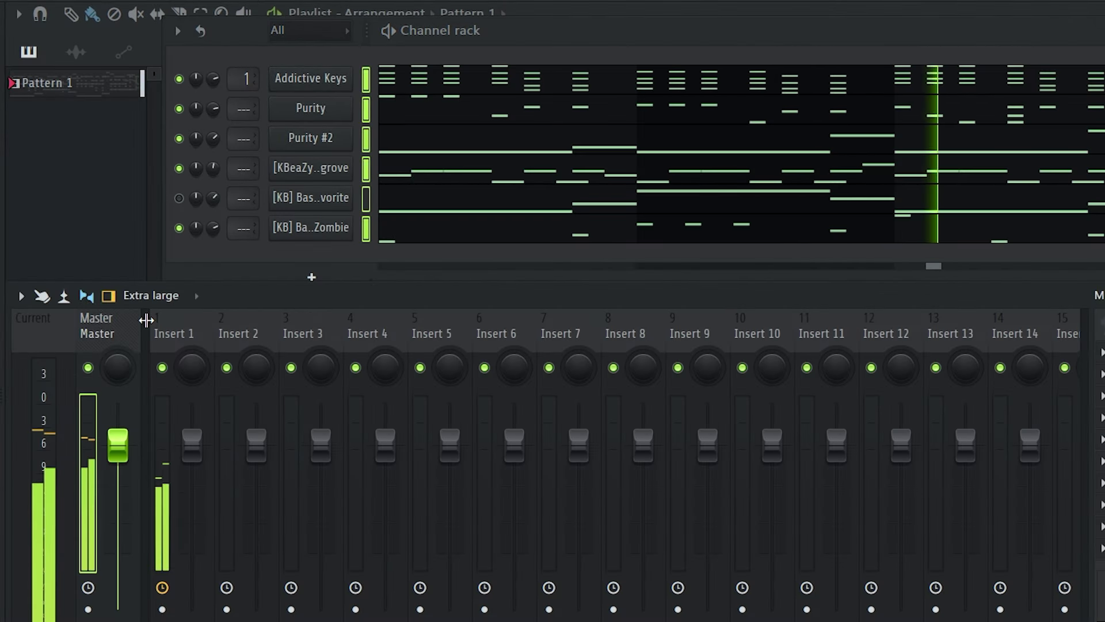
{"action": "key", "text": "ctrl+shift+l"}
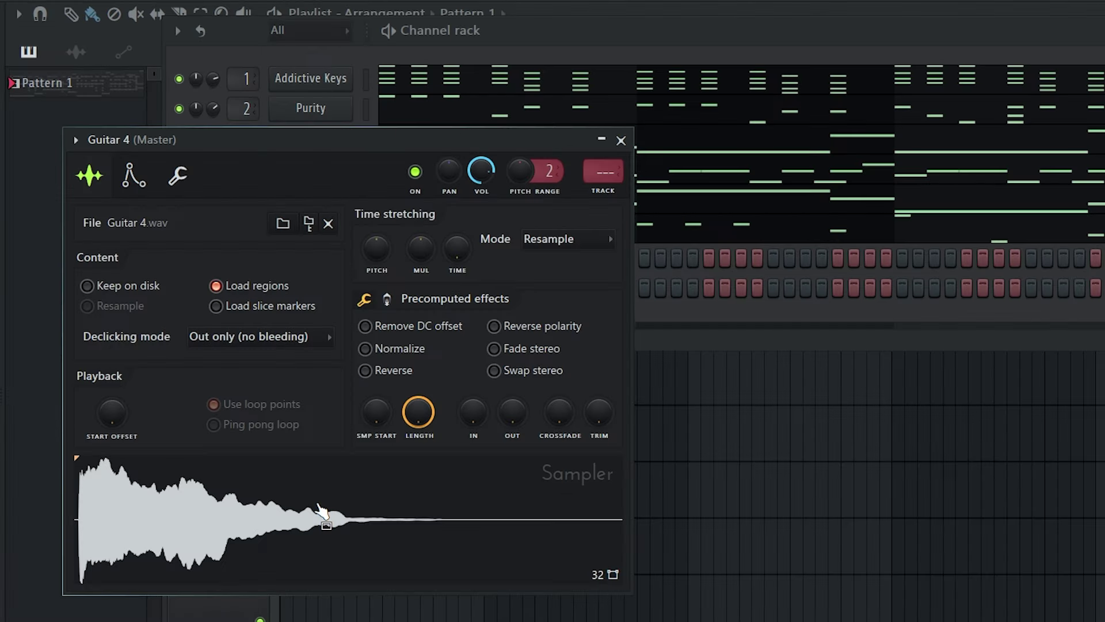
Step: Enable Guitar 4's volume envelope with zero attack and full hold, and set its decay and sustain to zero
{"action": "left_click", "coordinate": [133, 174]}
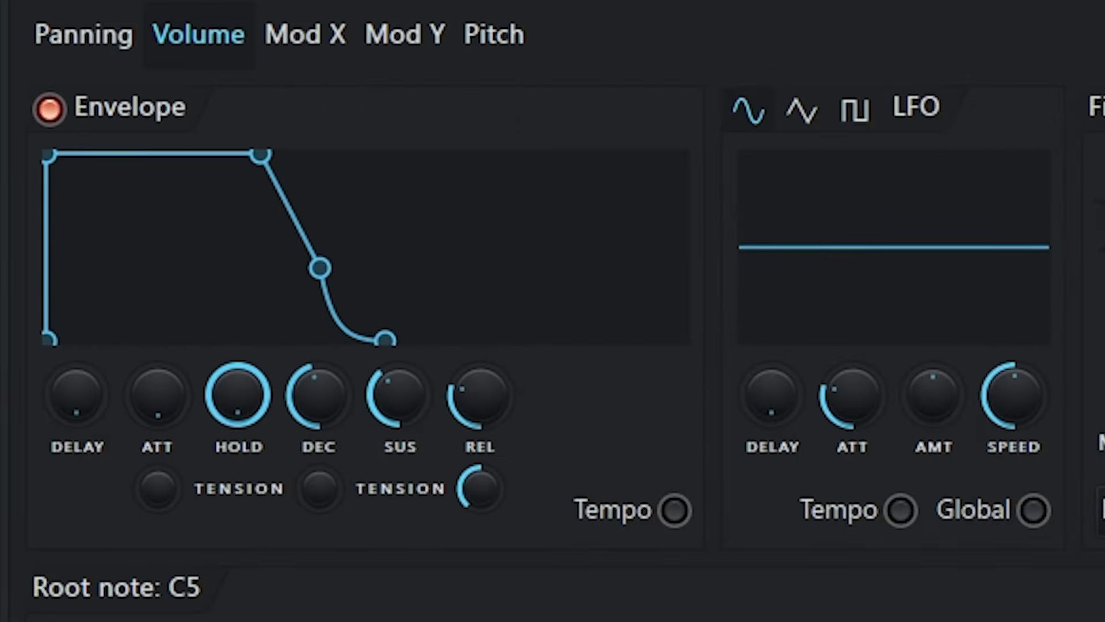
{"action": "left_click_drag", "start_coordinate": [319, 396], "coordinate": [318, 420]}
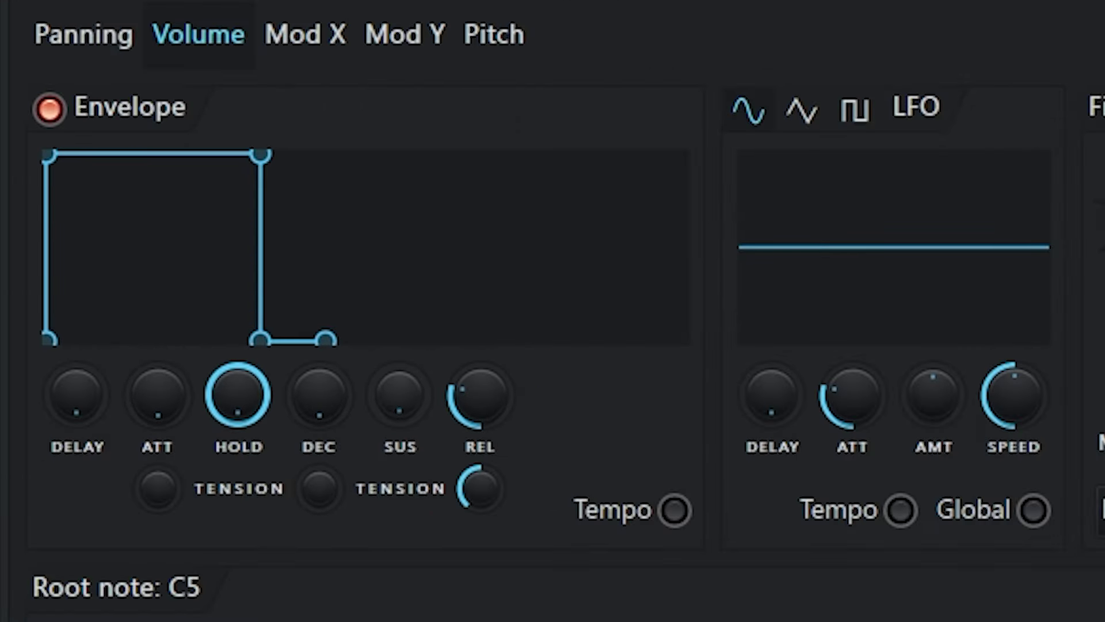
Step: Enter two C5 notes and a short D5 slide note in Guitar 4's bar 1, and duplicate the phrase into bar 2
{"action": "left_click", "coordinate": [249, 493]}
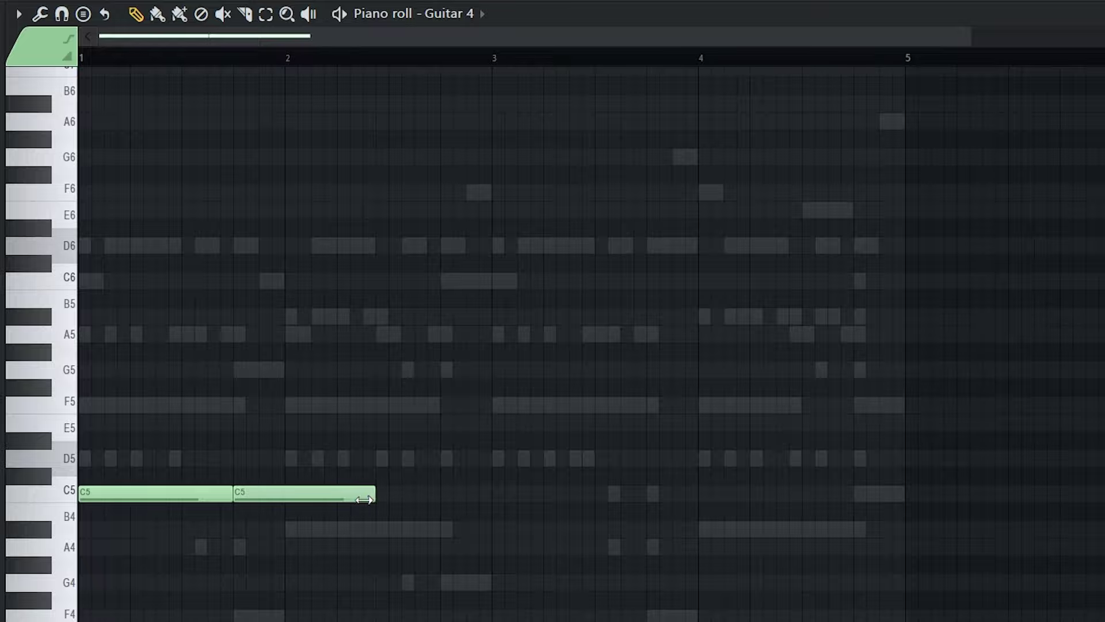
{"action": "double_click", "coordinate": [143, 455]}
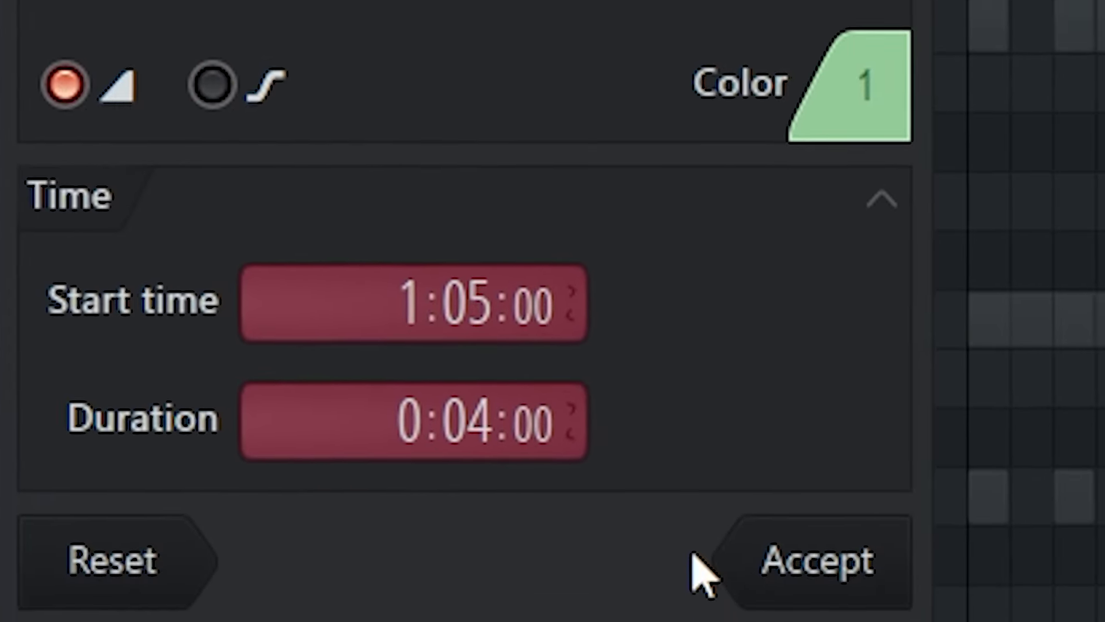
{"action": "left_click", "coordinate": [789, 560]}
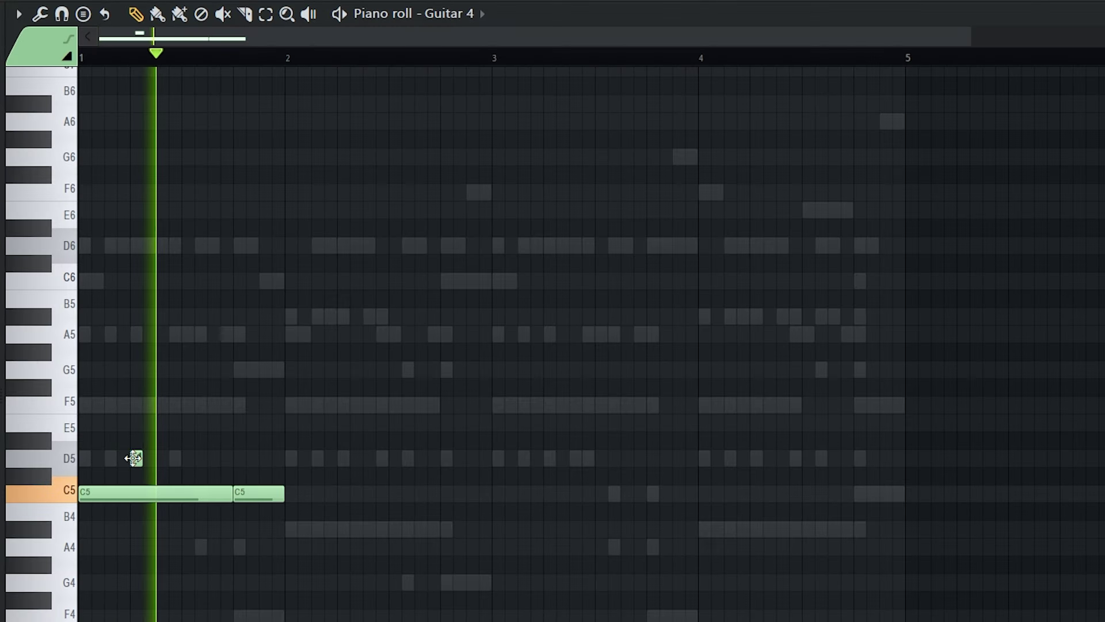
{"action": "key", "text": "ctrl+b"}
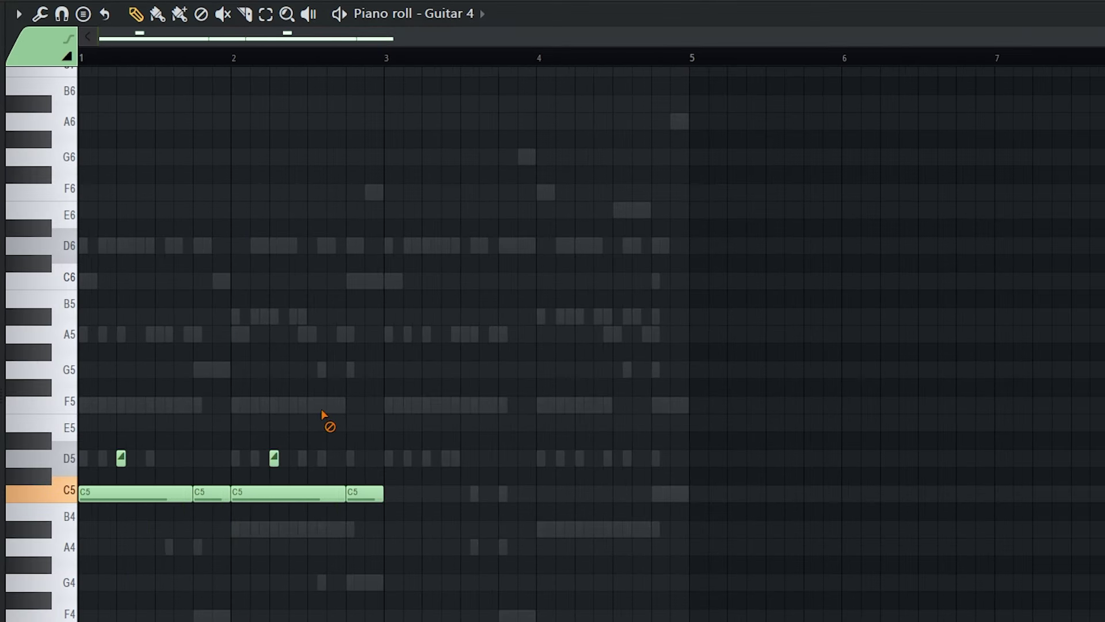
Step: Raise bar 2's closing C5 to D5, and copy the bar 2 phrase to bar 3 from F5 and to bar 4 from G5
{"action": "left_click_drag", "start_coordinate": [355, 493], "coordinate": [355, 460]}
{"action": "left_click_drag", "start_coordinate": [391, 535], "coordinate": [239, 429]}
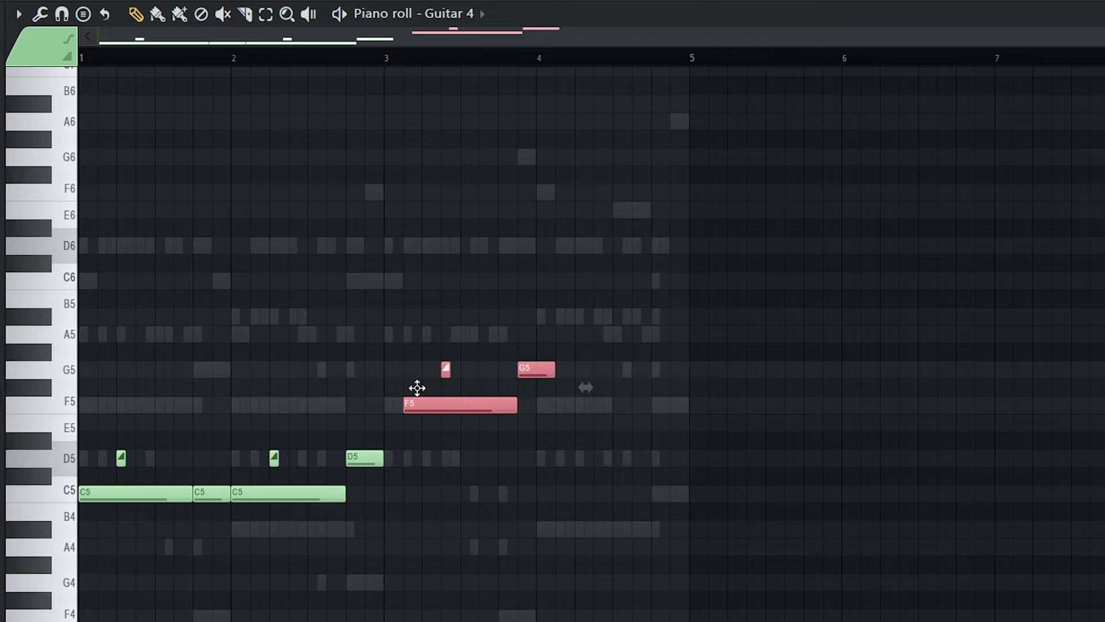
{"action": "scroll", "coordinate": [437, 374], "scroll_direction": "up", "scroll_amount": 1}
{"action": "left_click", "coordinate": [473, 369]}
{"action": "left_click", "coordinate": [473, 369], "text": "ctrl"}
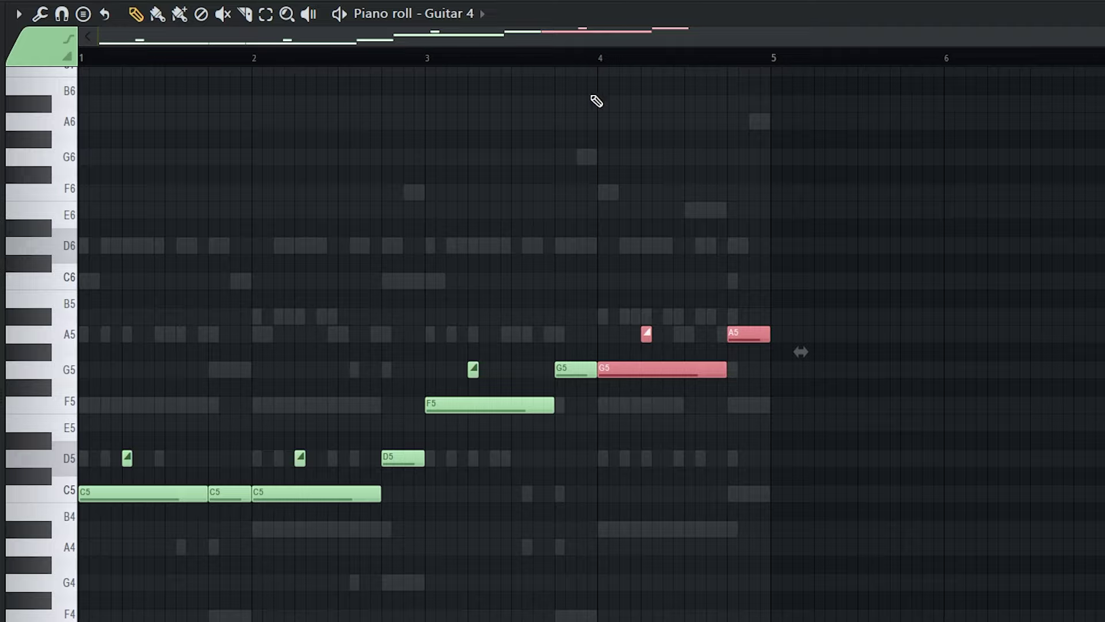
Step: Shorten bar 4's long G5 to half a bar, fill the second half with C6 and add a short A5 slide note on step 13
{"action": "left_click", "coordinate": [596, 58]}
{"action": "scroll", "coordinate": [778, 293], "scroll_direction": "up", "scroll_amount": 3}
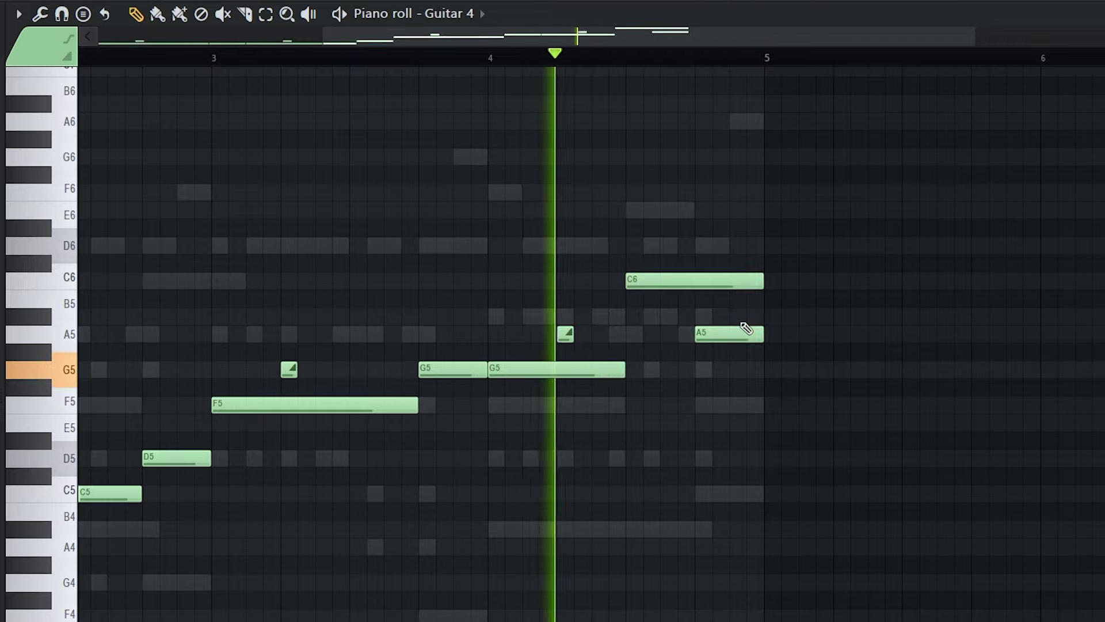
{"action": "key", "text": "space"}
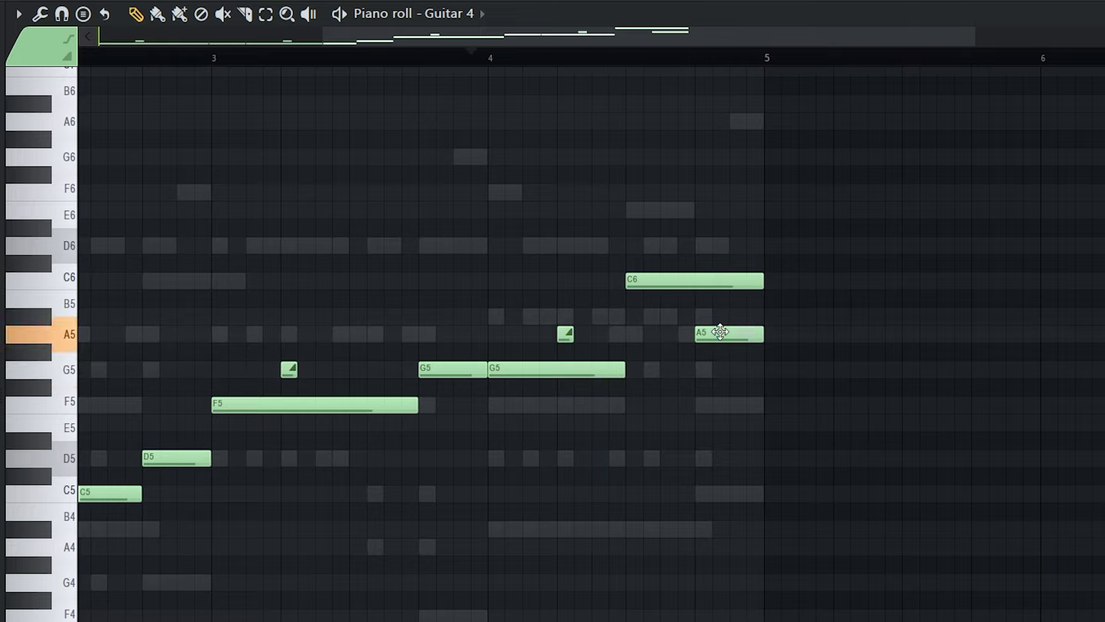
{"action": "double_click", "coordinate": [720, 332]}
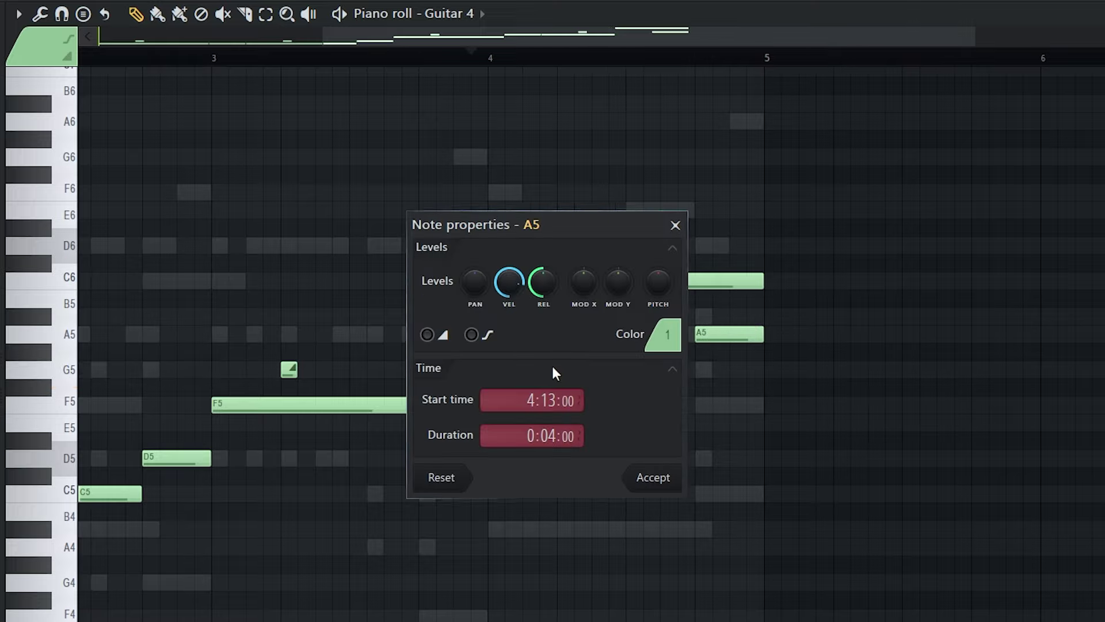
{"action": "left_click", "coordinate": [653, 477]}
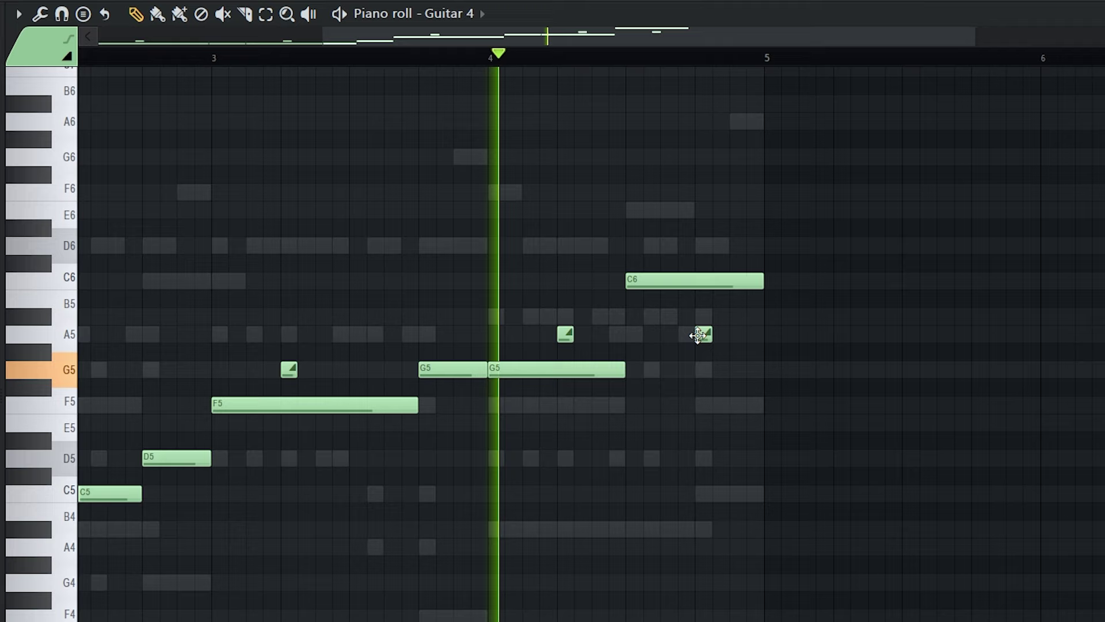
{"action": "scroll", "coordinate": [735, 361], "scroll_direction": "down", "scroll_amount": 2, "text": "ctrl"}
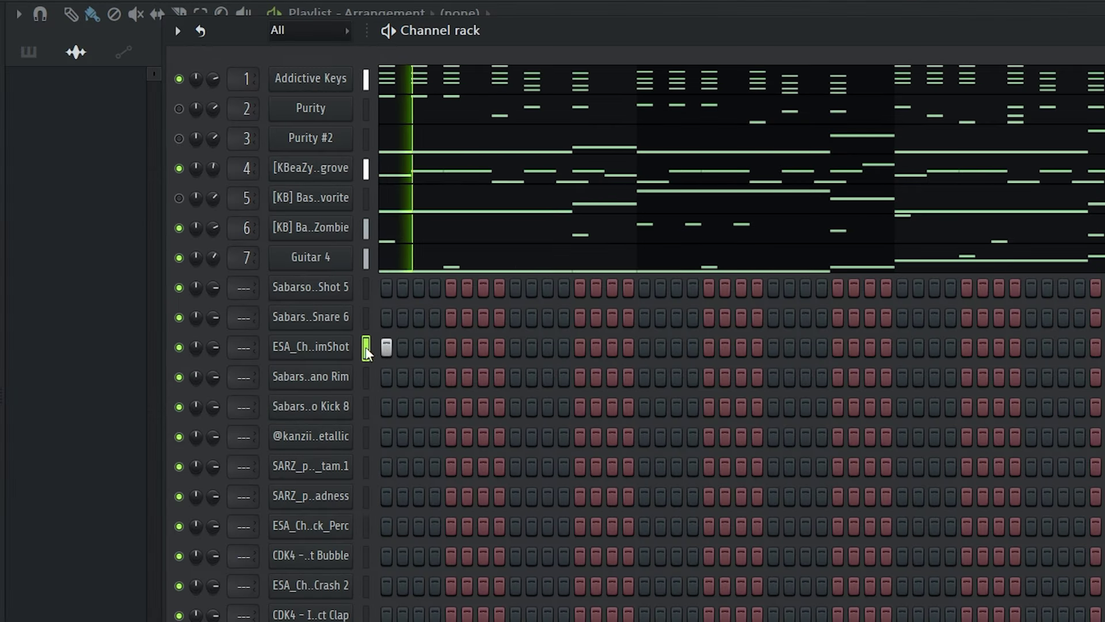
Step: Enter five C5 hits for the ESA_Check_RimShot channel on steps 1, 4, 7, 11 and 14 of bar 1
{"action": "right_click", "coordinate": [366, 349]}
{"action": "left_click", "coordinate": [392, 347]}
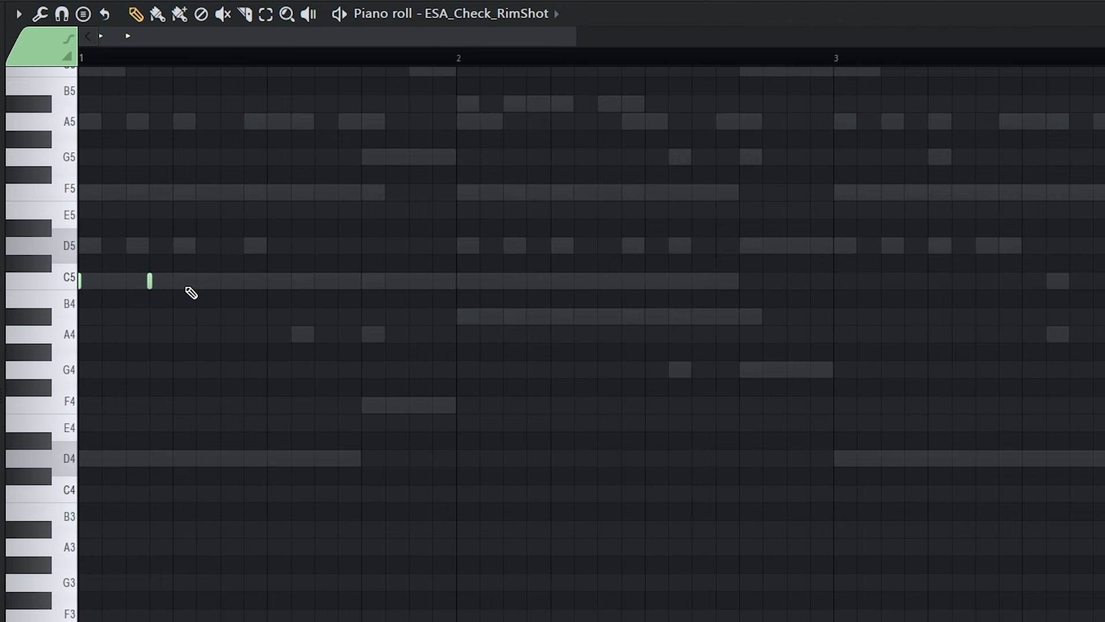
{"action": "left_click", "coordinate": [221, 282]}
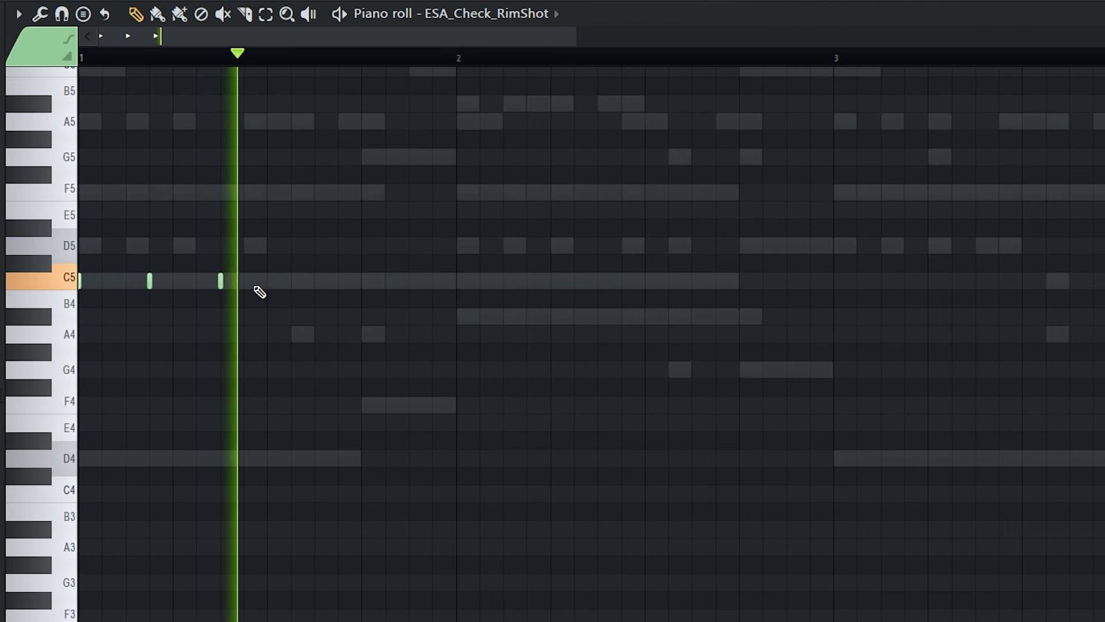
{"action": "left_click", "coordinate": [316, 282]}
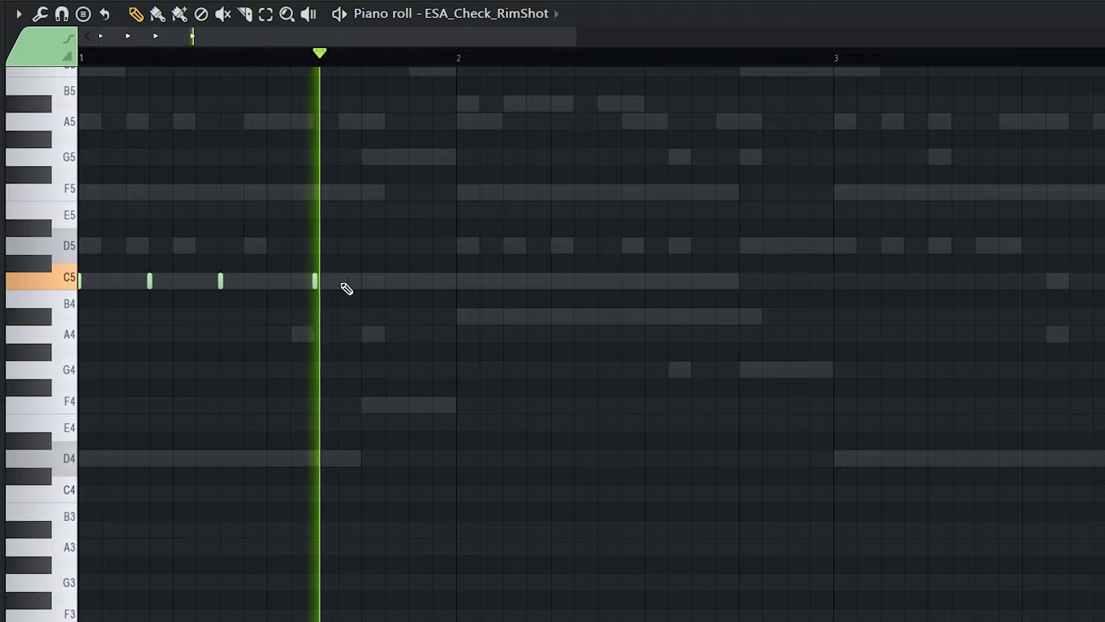
{"action": "scroll", "coordinate": [387, 292], "scroll_direction": "down", "scroll_amount": 2}
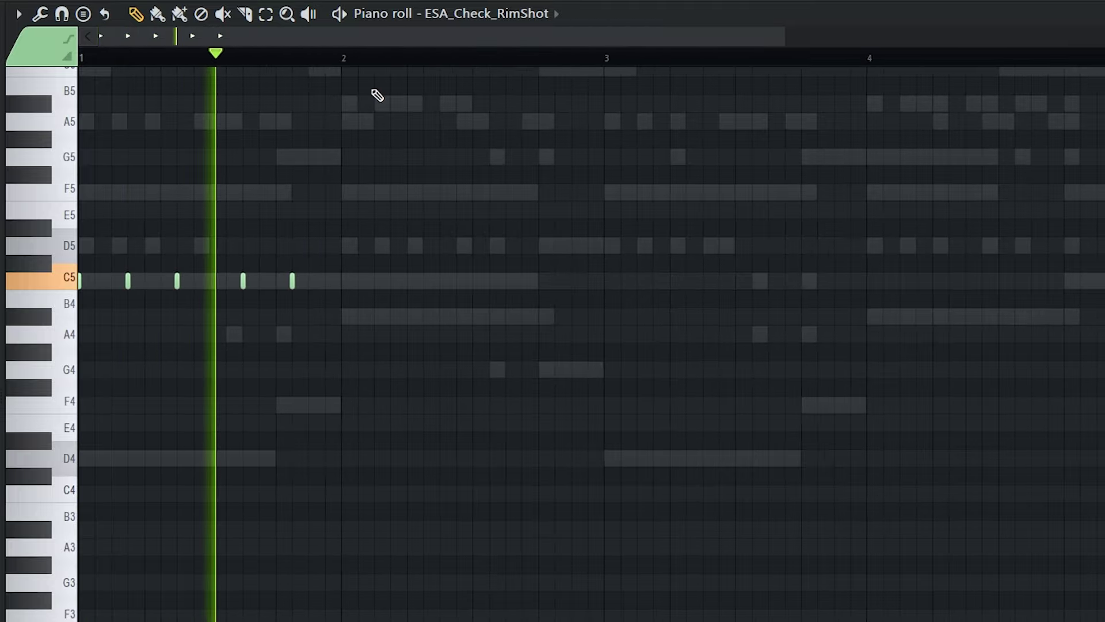
Step: Duplicate the RimShot's bar 1 pattern across bars 2 to 4
{"action": "left_click_drag", "start_coordinate": [350, 67], "coordinate": [81, 57]}
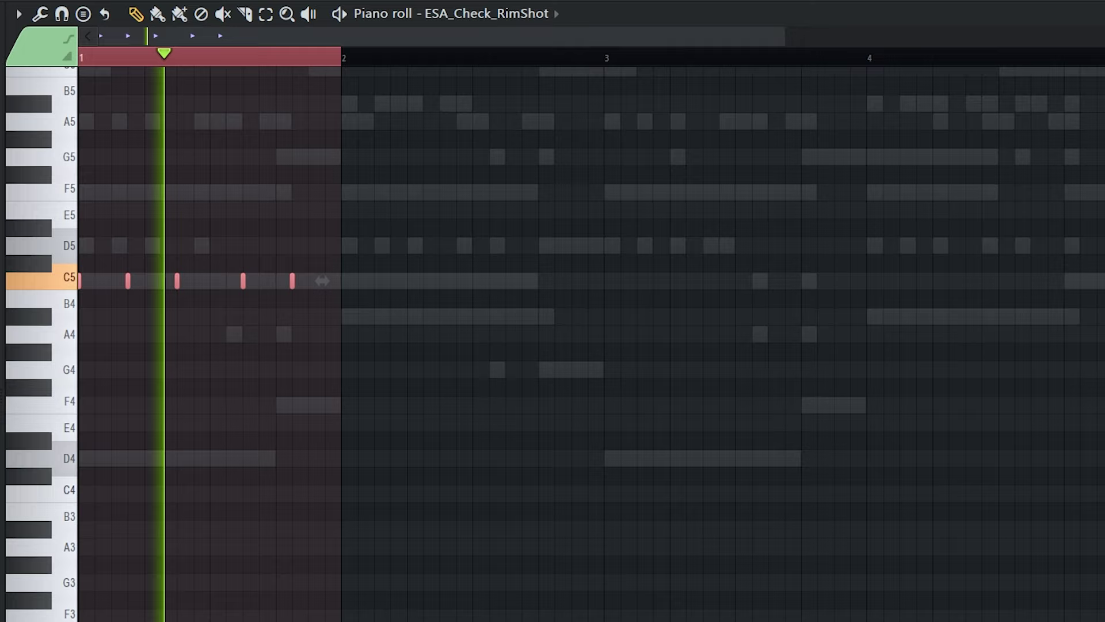
{"action": "scroll", "coordinate": [466, 288], "scroll_direction": "down", "scroll_amount": 2}
{"action": "key", "text": "ctrl+b"}
{"action": "key", "text": "ctrl+b"}
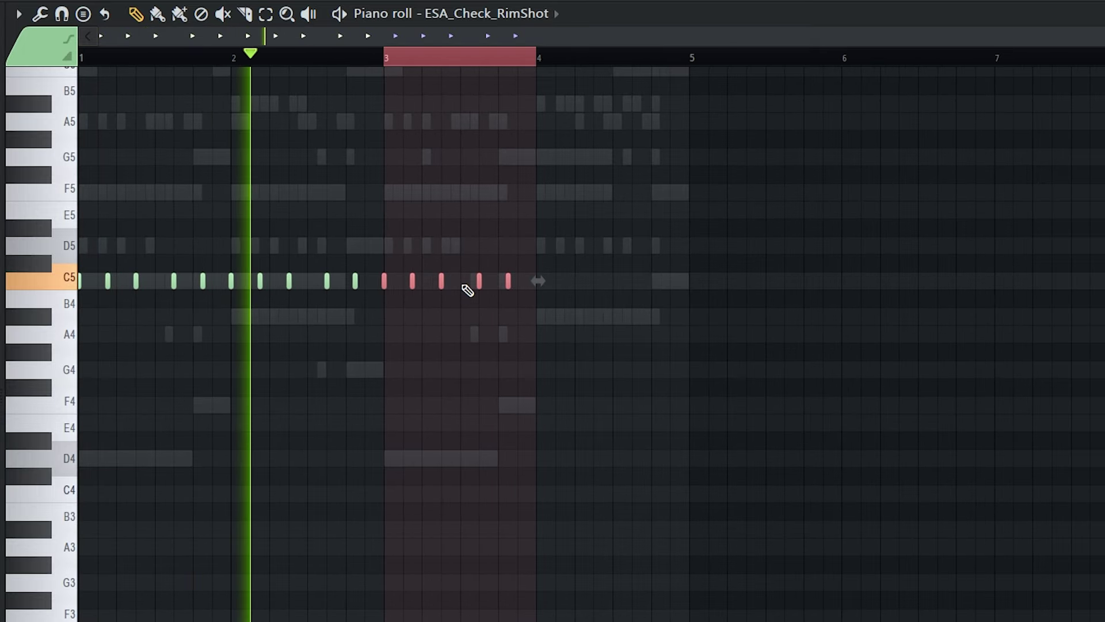
{"action": "key", "text": "ctrl+b"}
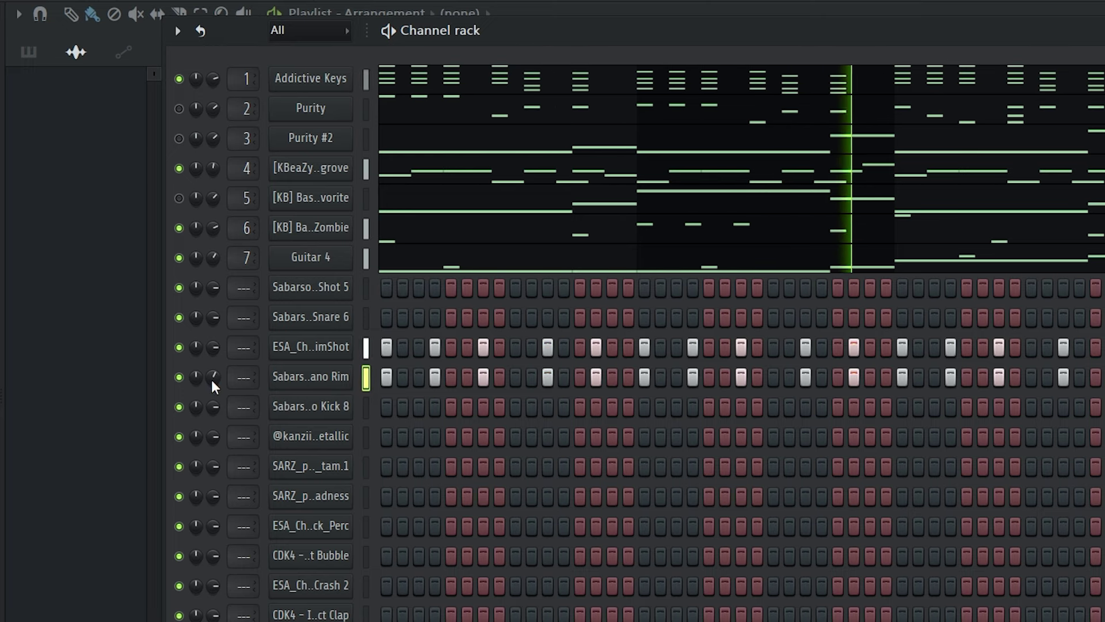
Step: Fill the Kick 8 channel every four steps and add an extra kick on step 11 of each bar
{"action": "right_click", "coordinate": [365, 401]}
{"action": "left_click", "coordinate": [603, 483]}
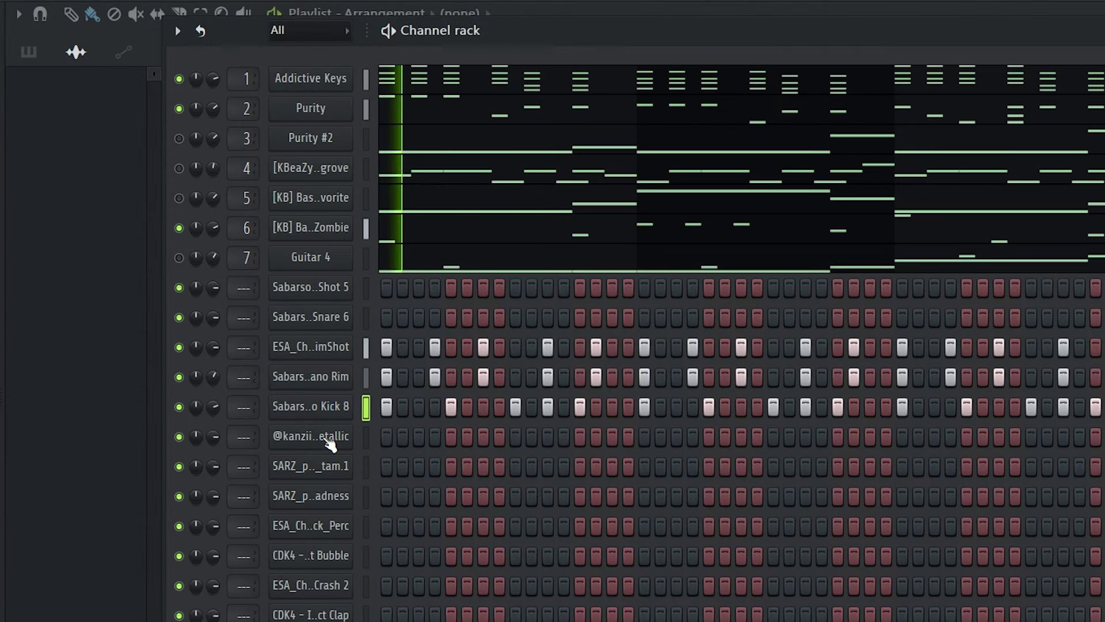
{"action": "right_click", "coordinate": [342, 433]}
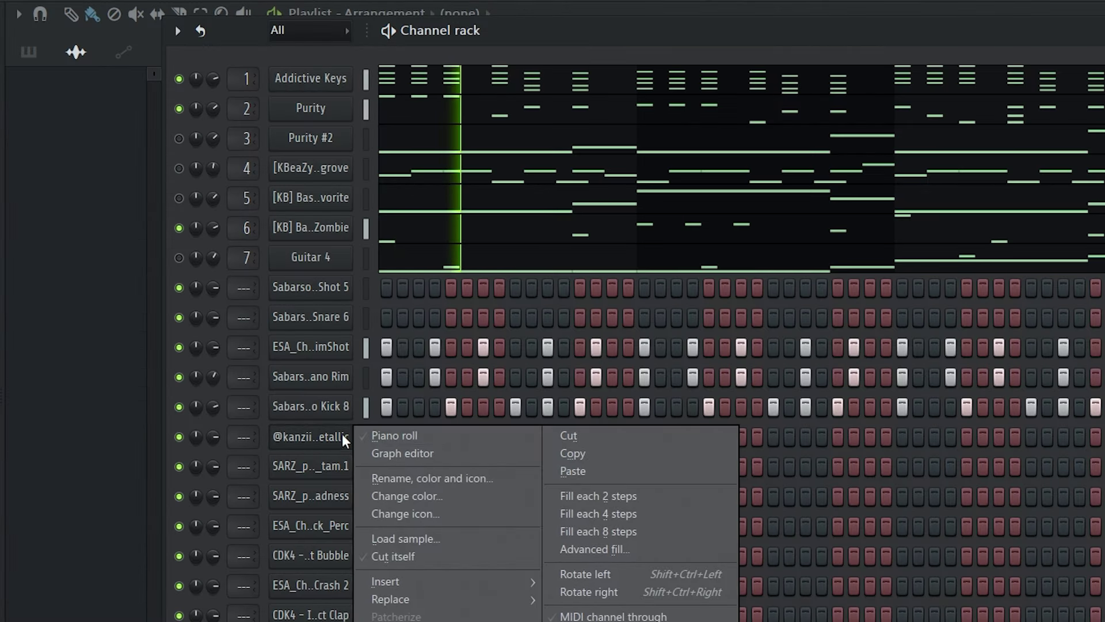
{"action": "left_click", "coordinate": [377, 437]}
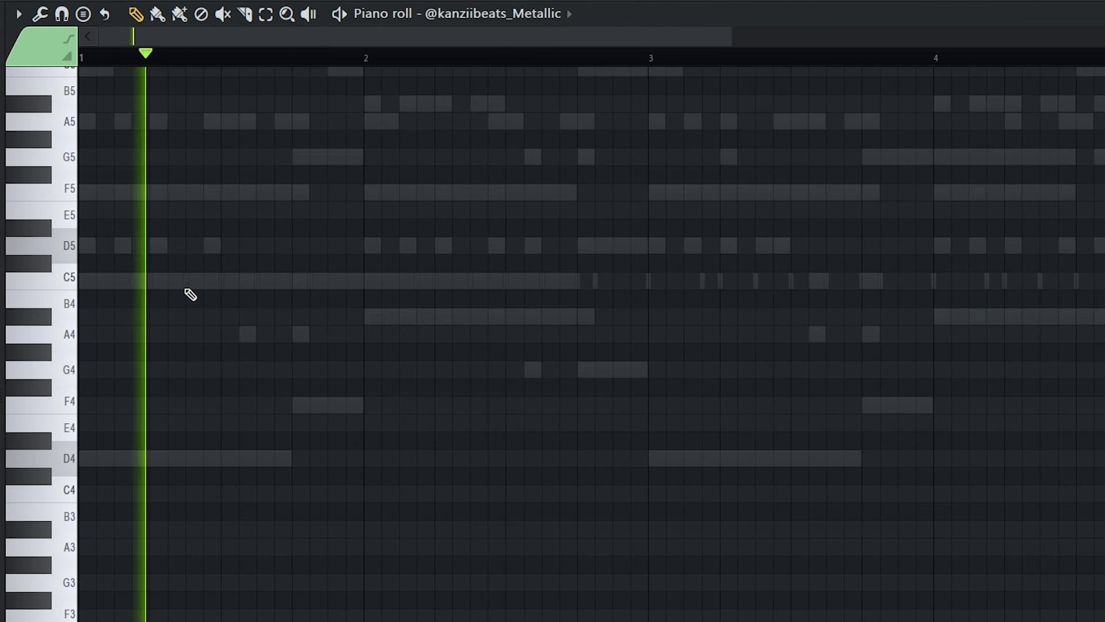
{"action": "left_click", "coordinate": [256, 280]}
{"action": "left_click", "coordinate": [328, 280]}
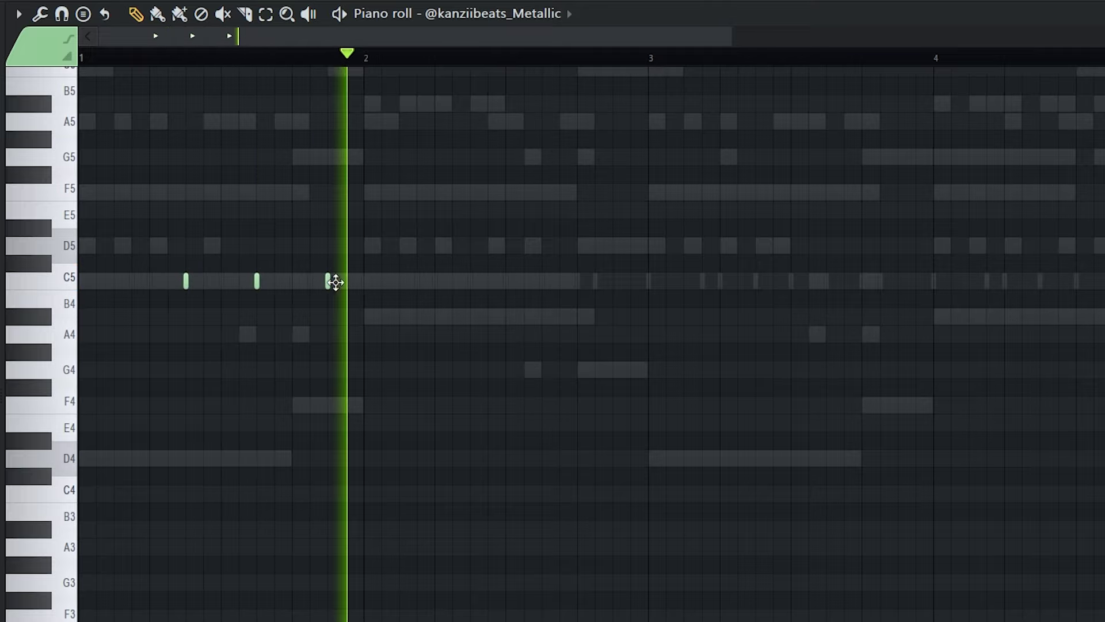
{"action": "scroll", "coordinate": [337, 283], "scroll_direction": "down", "scroll_amount": 2}
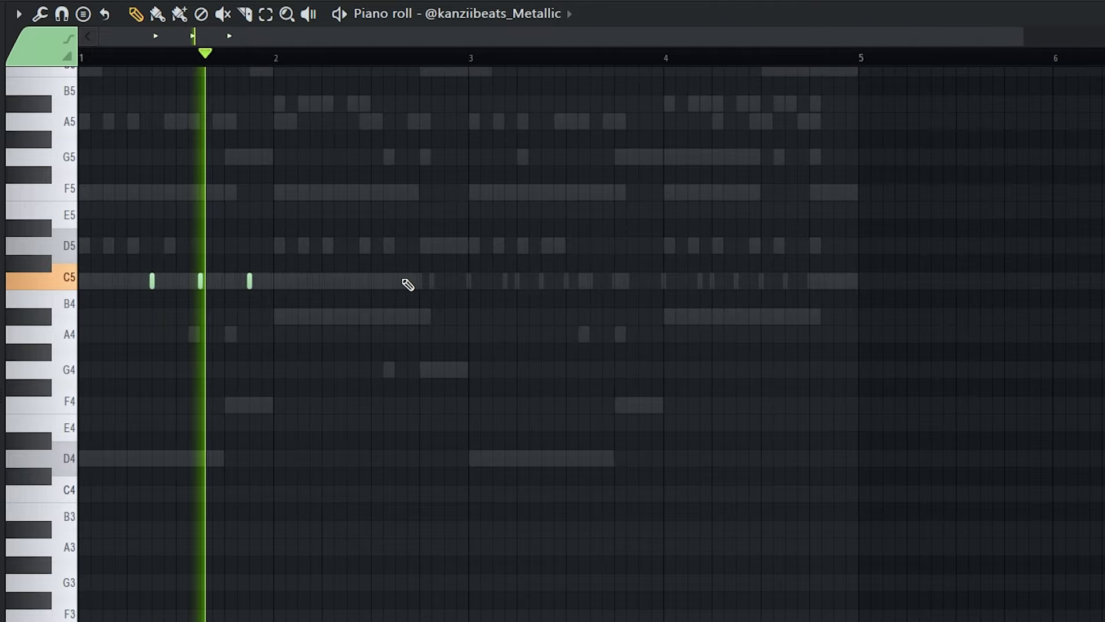
{"action": "left_click", "coordinate": [407, 281]}
{"action": "right_click", "coordinate": [407, 280]}
{"action": "left_click", "coordinate": [395, 281]}
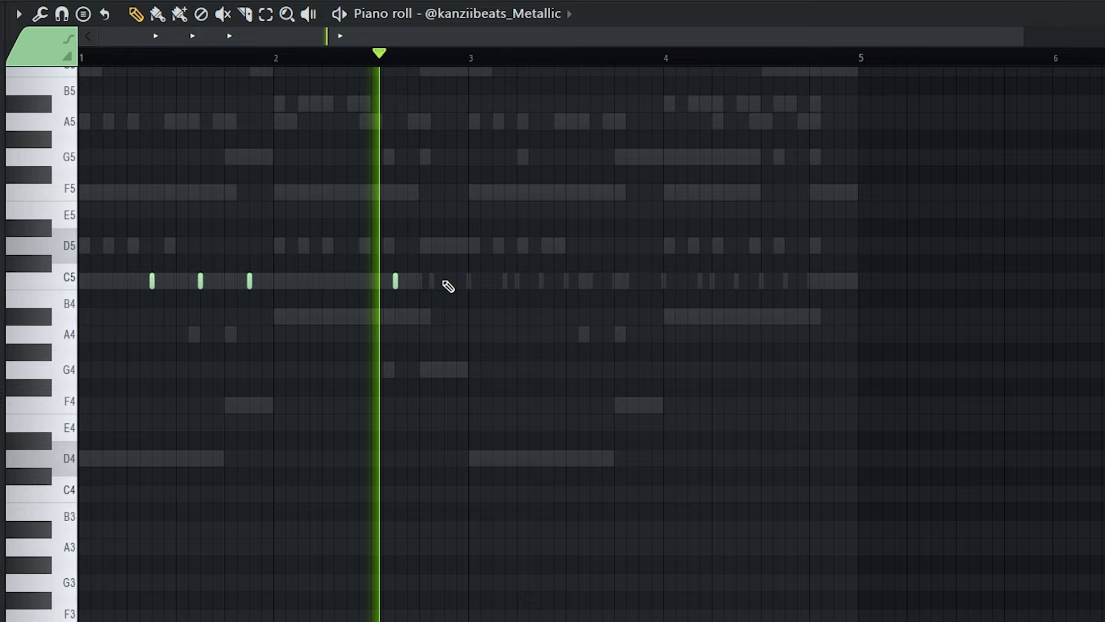
{"action": "left_click", "coordinate": [442, 280]}
Step: Duplicate the two-bar Metallic pattern into bars 3 and 4 and close the piano roll
{"action": "key", "text": "ctrl+a"}
{"action": "scroll", "coordinate": [248, 282], "scroll_direction": "down", "scroll_amount": 1}
{"action": "key", "text": "ctrl+b"}
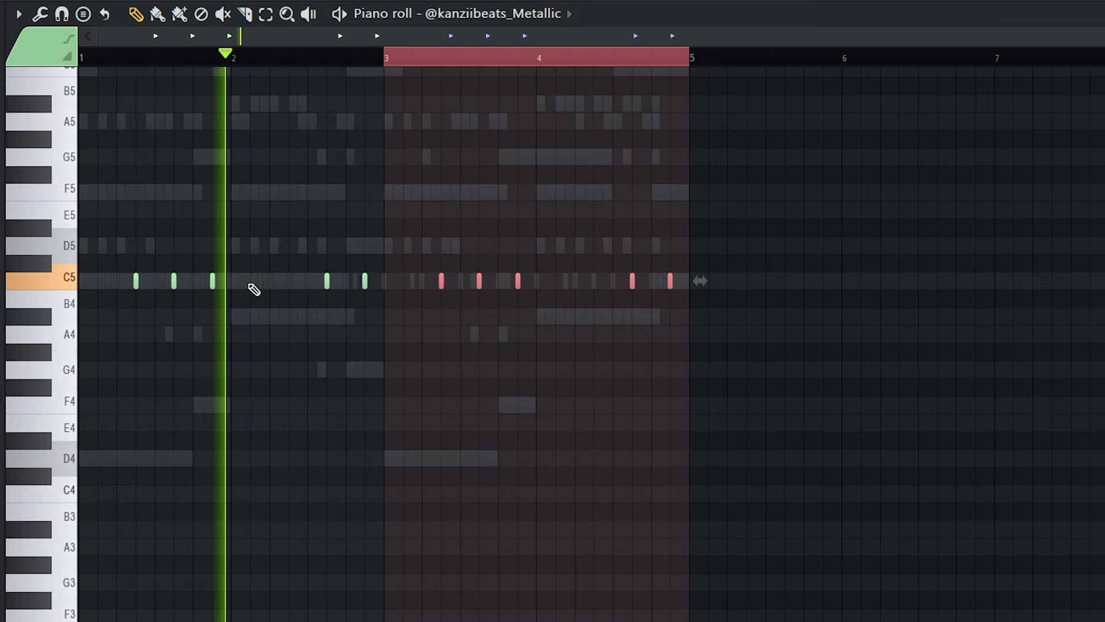
{"action": "key", "text": "F7"}
Step: Enter a C5 hit on step 2 of bar 1 for SARZ_percussion_one_shot_tam.1, duplicate it through bar 4 and return to the channel rack
{"action": "right_click", "coordinate": [343, 478]}
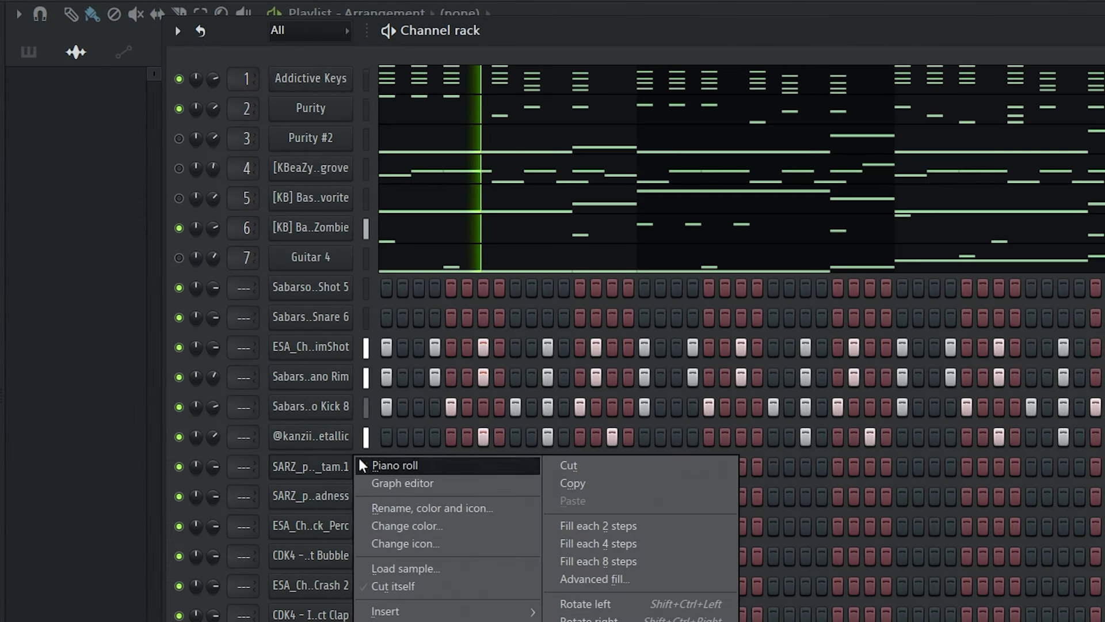
{"action": "left_click", "coordinate": [368, 461]}
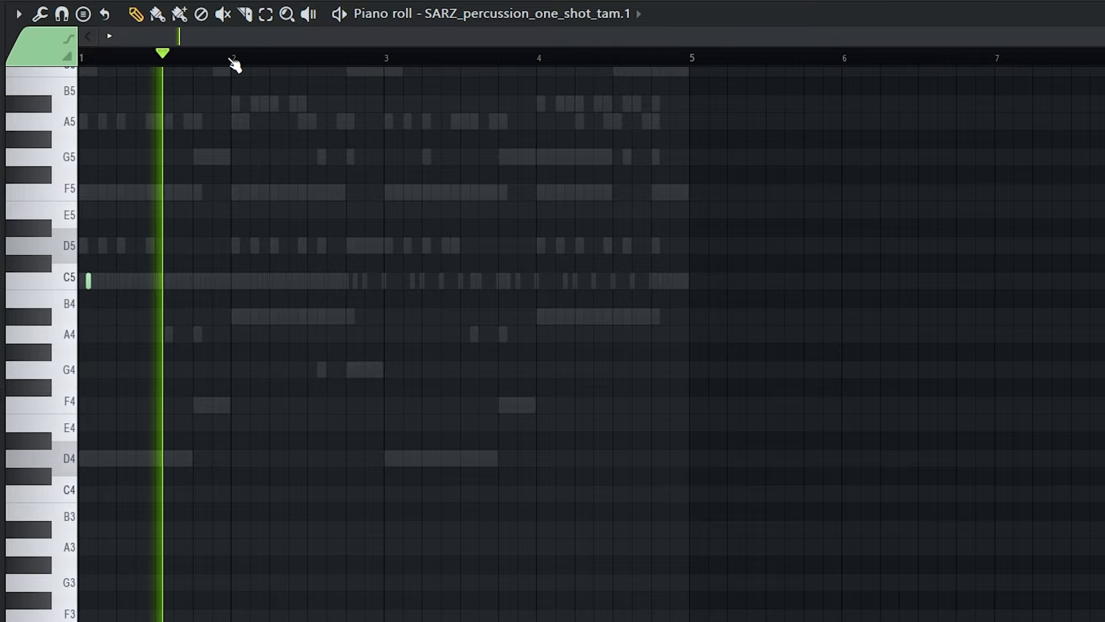
{"action": "key", "text": "ctrl+a"}
{"action": "key", "text": "ctrl+b"}
{"action": "key", "text": "ctrl+b"}
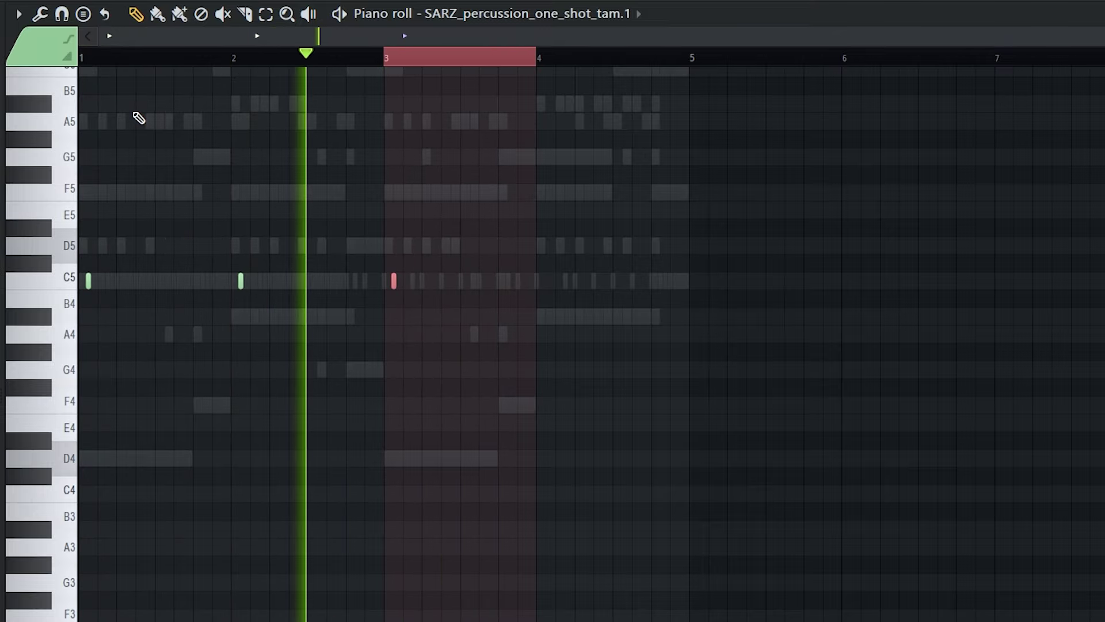
{"action": "key", "text": "ctrl+b"}
{"action": "key", "text": "F6"}
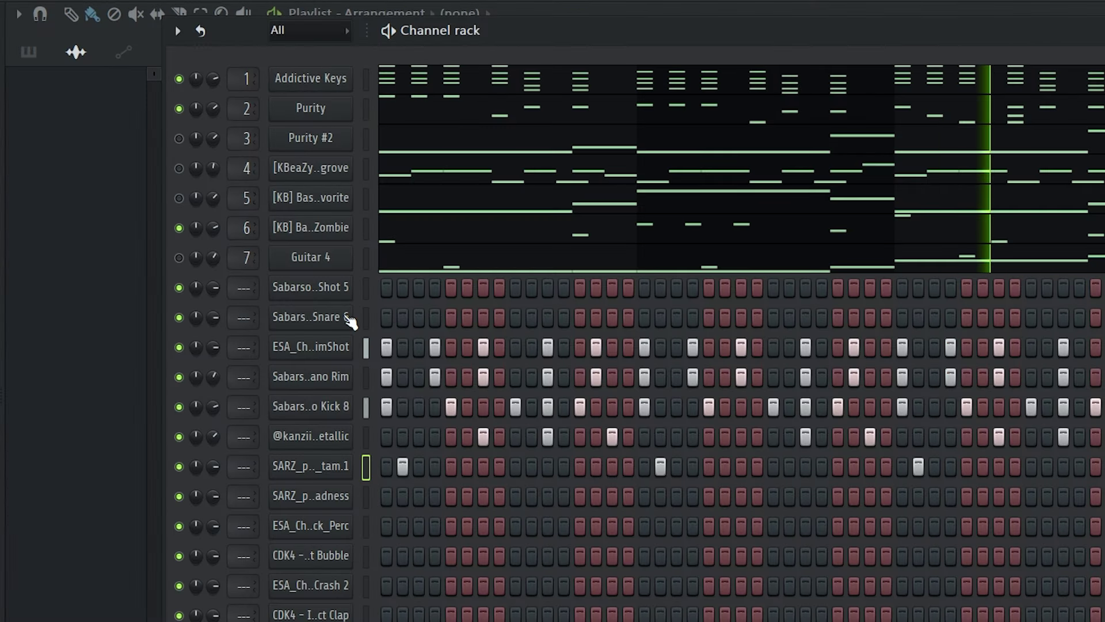
Step: Enter a C5 hit on step 7 of each of the four bars for SARZ_percussion_one_shot_march_madness, and return to the channel rack
{"action": "right_click", "coordinate": [327, 510]}
{"action": "left_click", "coordinate": [392, 496]}
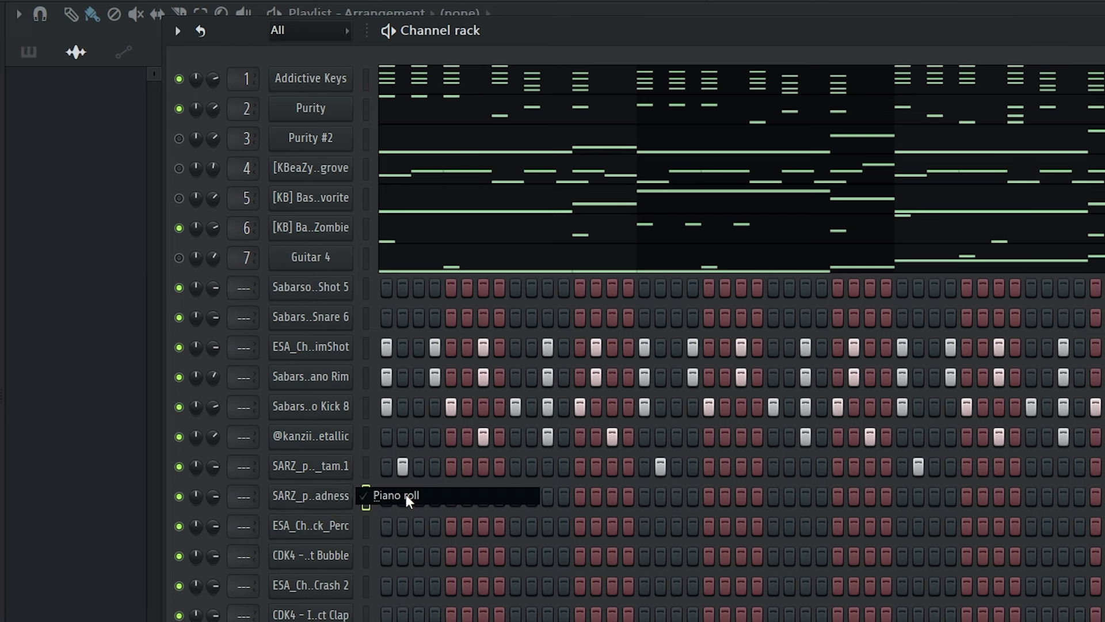
{"action": "key", "text": "space"}
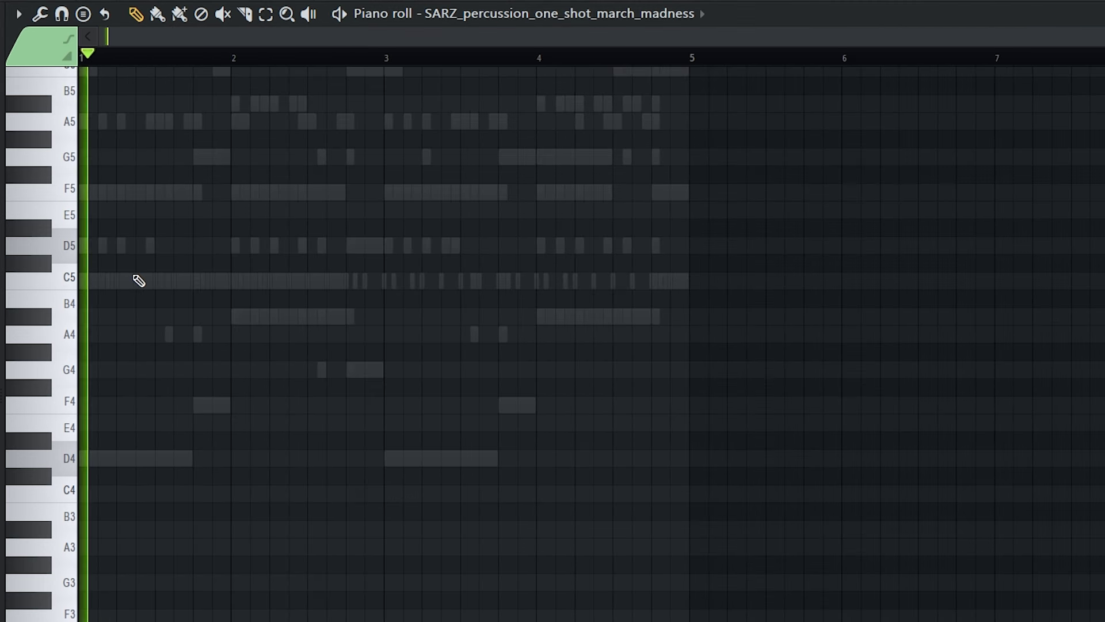
{"action": "key", "text": "space"}
{"action": "left_click", "coordinate": [136, 280]}
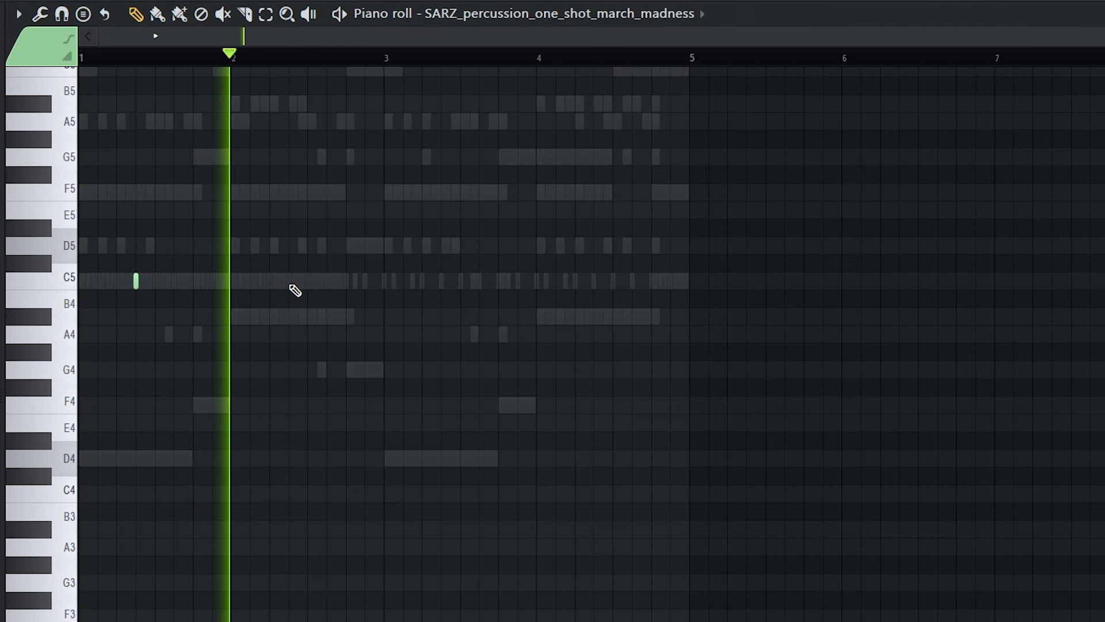
{"action": "left_click", "coordinate": [289, 280]}
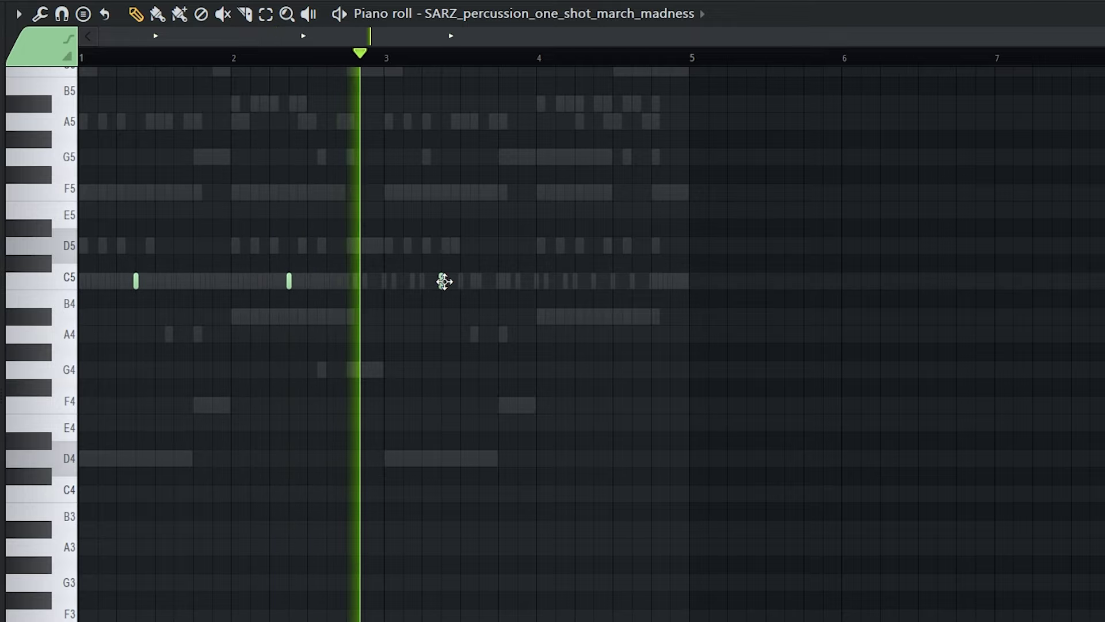
{"action": "left_click", "coordinate": [442, 281]}
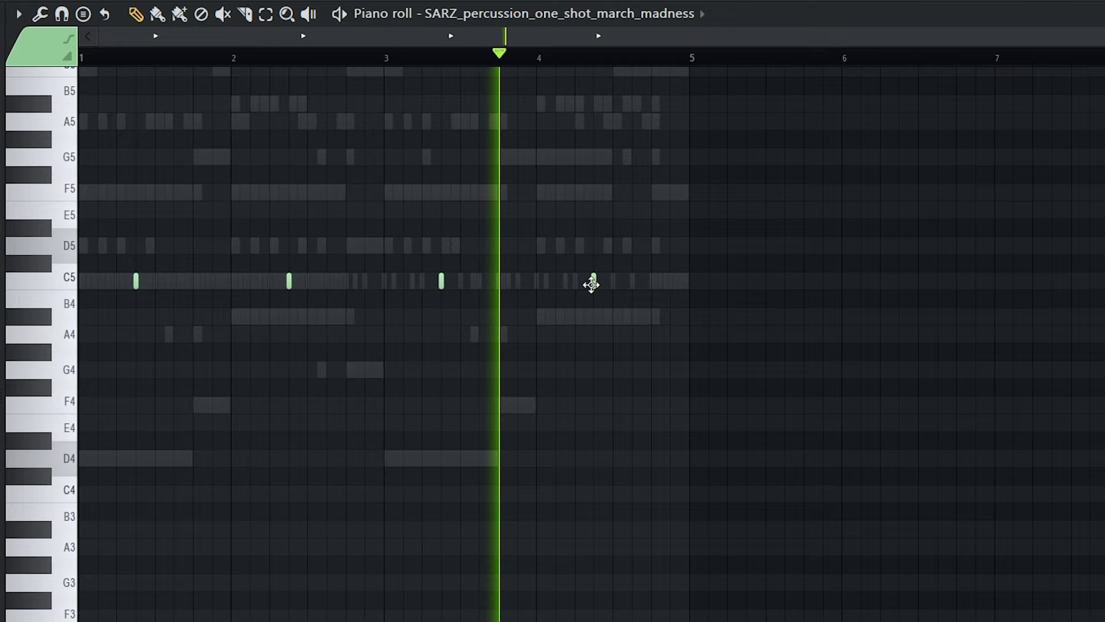
{"action": "key", "text": "F6"}
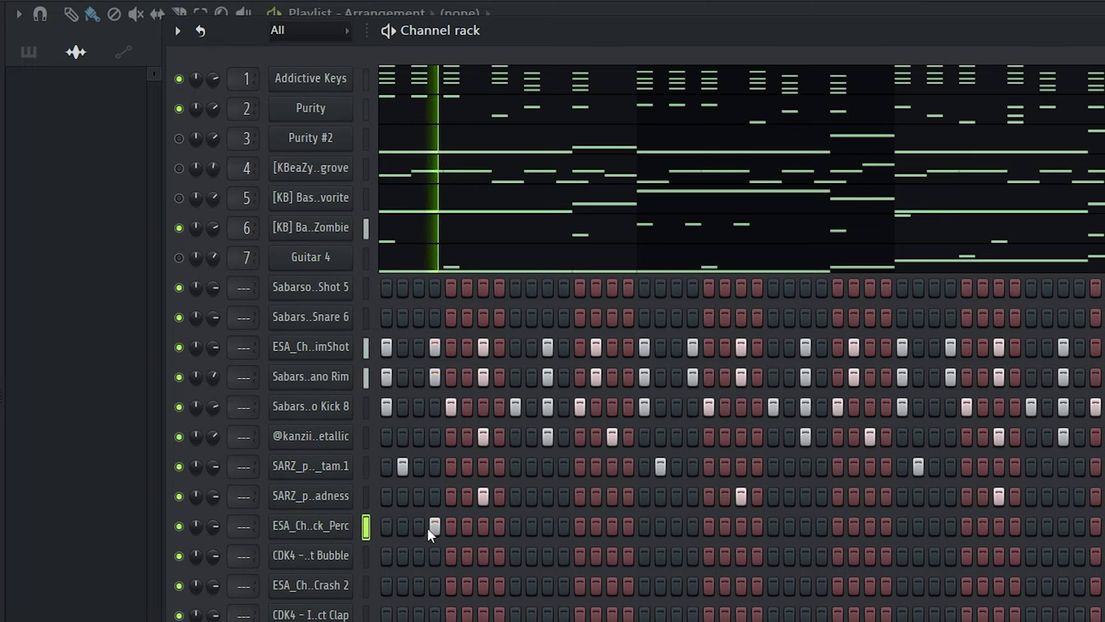
Step: Repeat the ESA_Chop_Knock_Perc C5 hit on step 3 of bars 2 and 3, and return to the channel rack
{"action": "right_click", "coordinate": [327, 530]}
{"action": "left_click", "coordinate": [380, 523]}
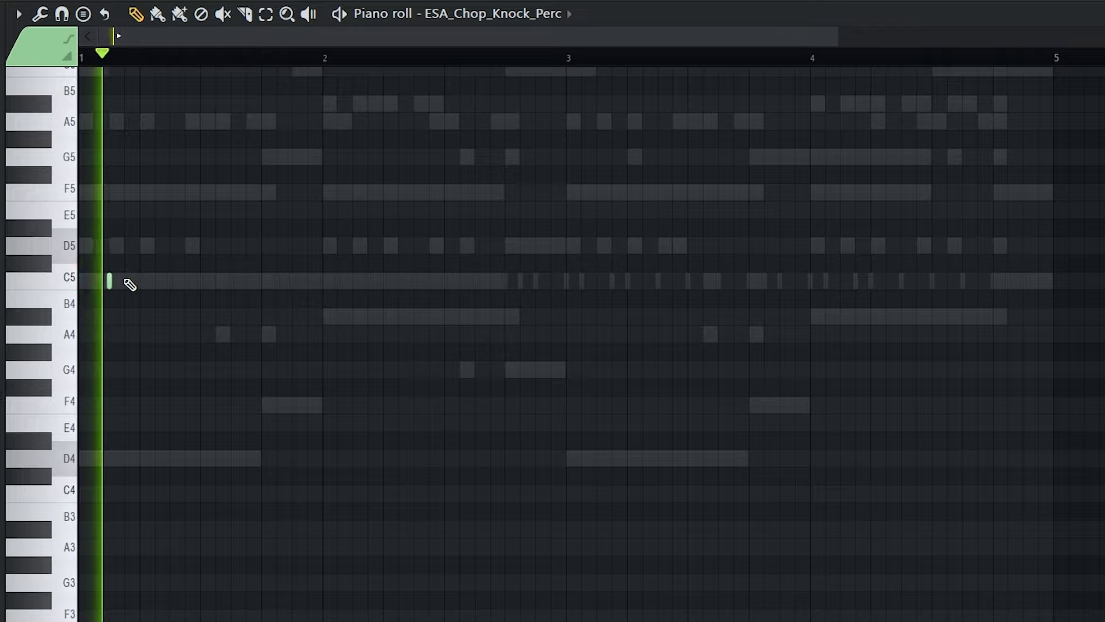
{"action": "key", "text": "space"}
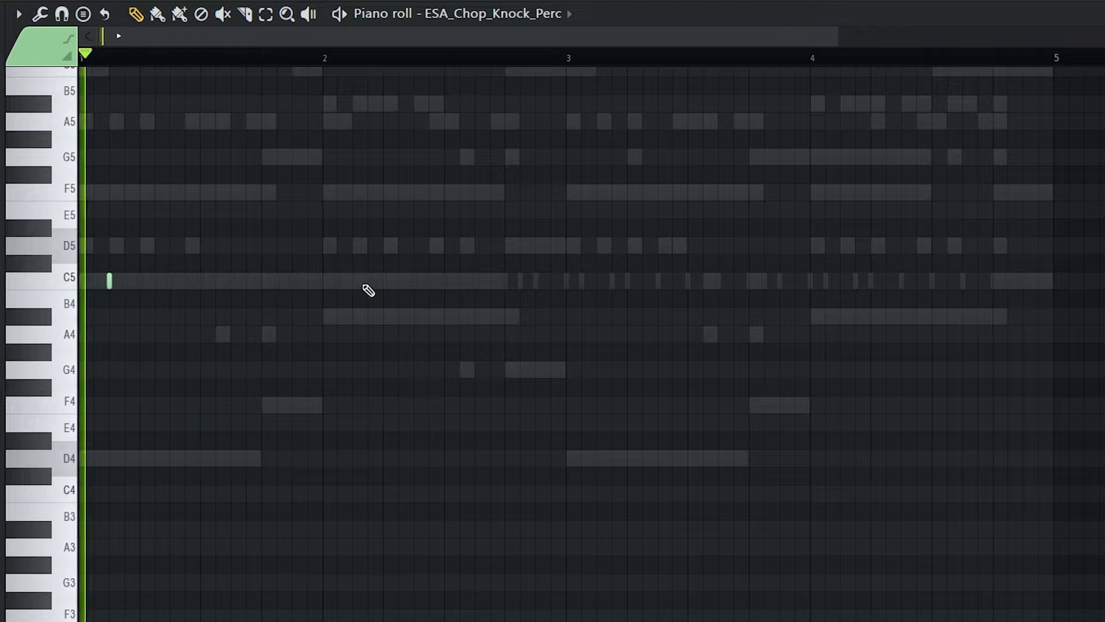
{"action": "left_click", "coordinate": [352, 281]}
{"action": "left_click", "coordinate": [483, 281]}
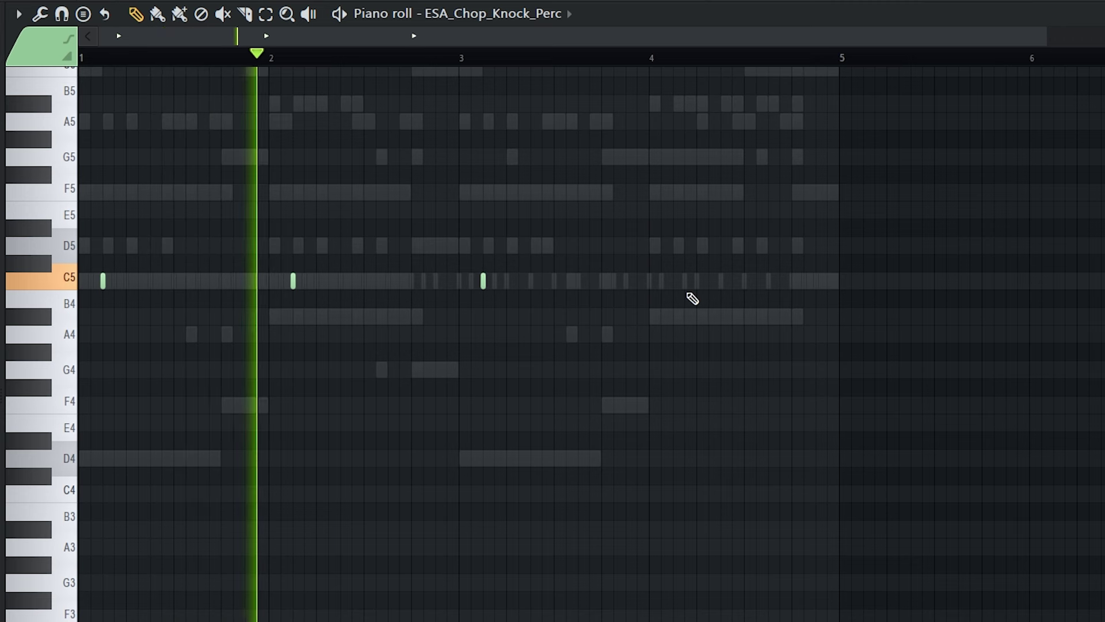
{"action": "key", "text": "F6"}
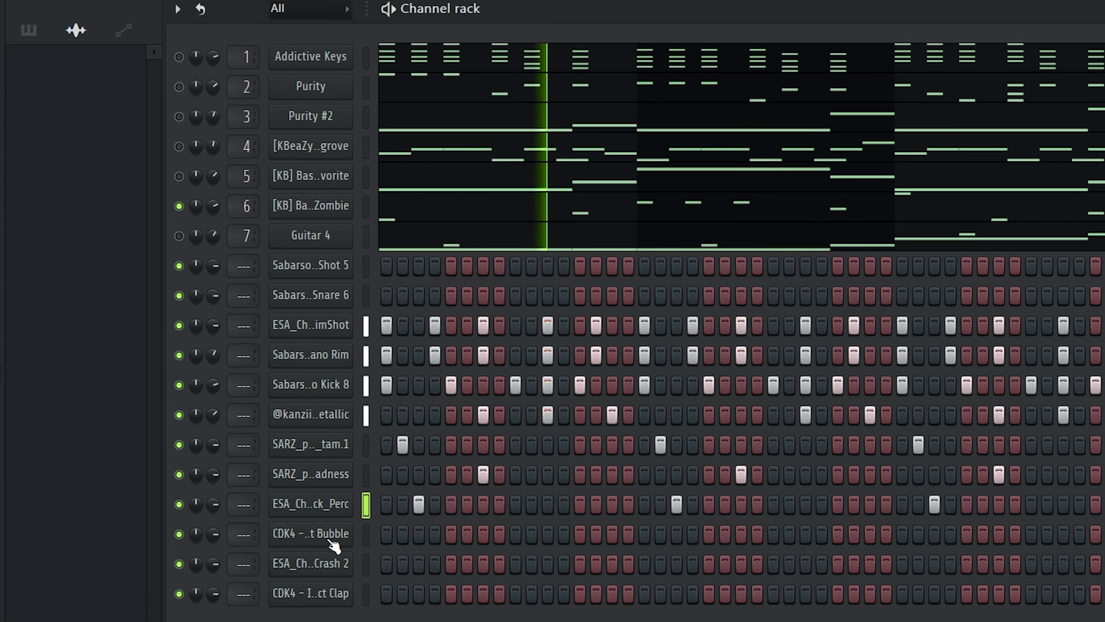
Step: Enter a single C5 hit on step 15 of bar 2 for the CDK4 Bubble channel and return to the channel rack
{"action": "right_click", "coordinate": [333, 543]}
{"action": "left_click", "coordinate": [382, 505]}
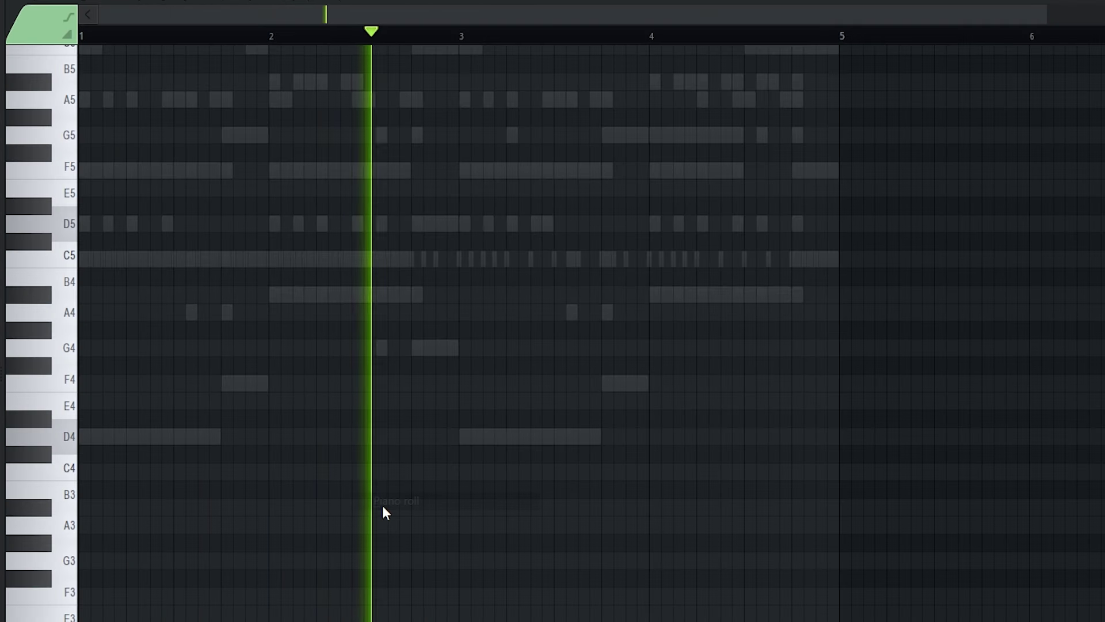
{"action": "left_click", "coordinate": [435, 259]}
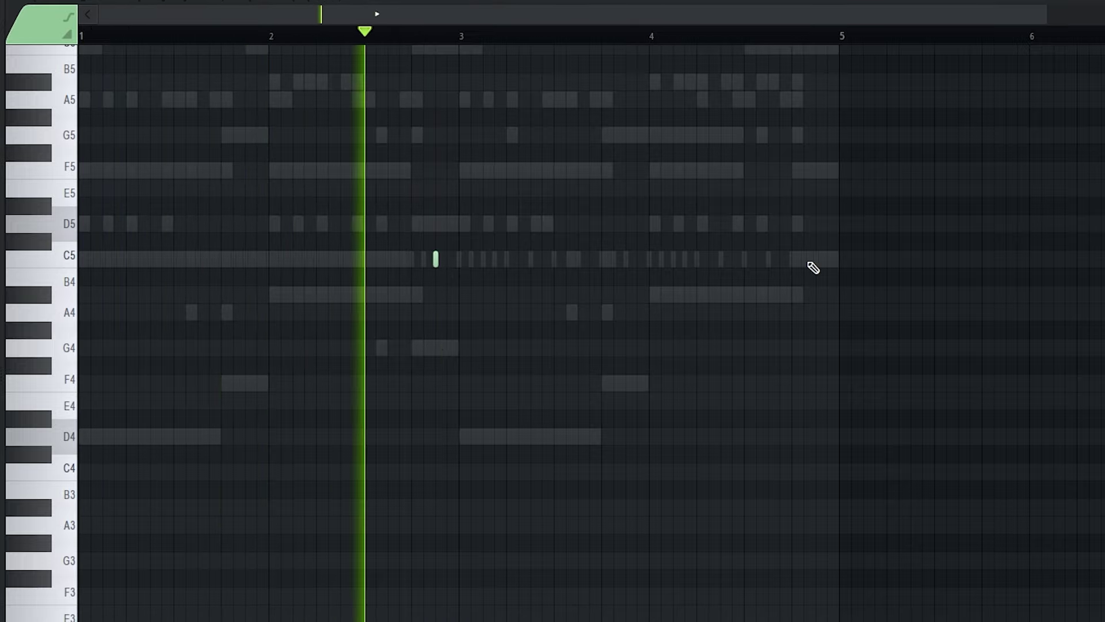
{"action": "key", "text": "F7"}
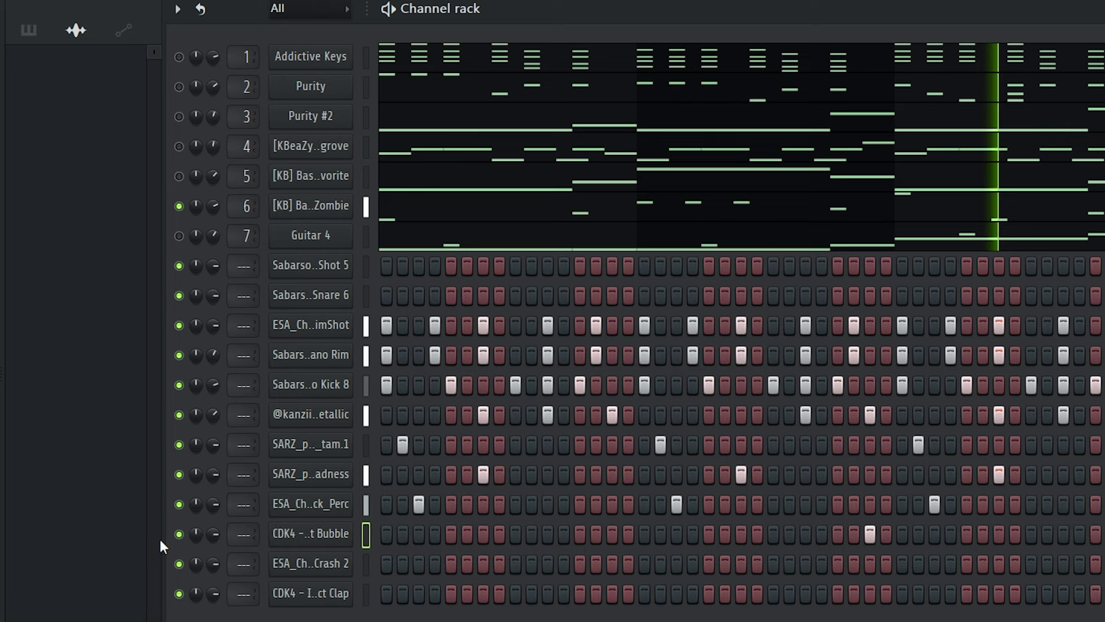
Step: Enter C5 hits on steps 1, 4, 7, 11 and 15 of bar 1 for the Snare 6 channel
{"action": "scroll", "coordinate": [213, 533], "scroll_direction": "down", "scroll_amount": 4}
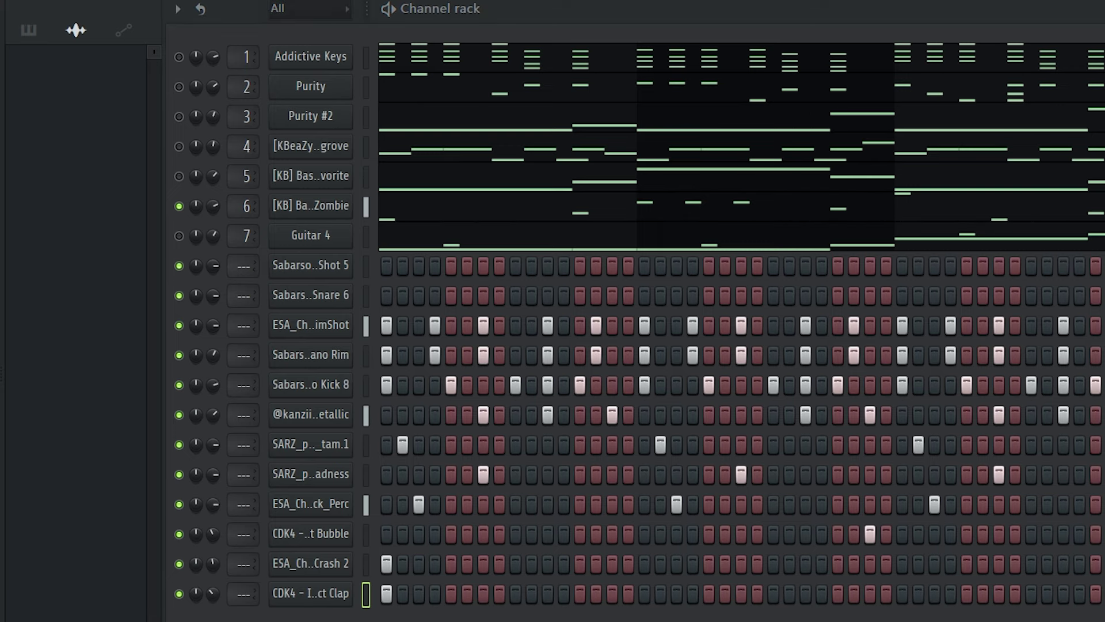
{"action": "left_click", "coordinate": [388, 294]}
{"action": "right_click", "coordinate": [356, 296]}
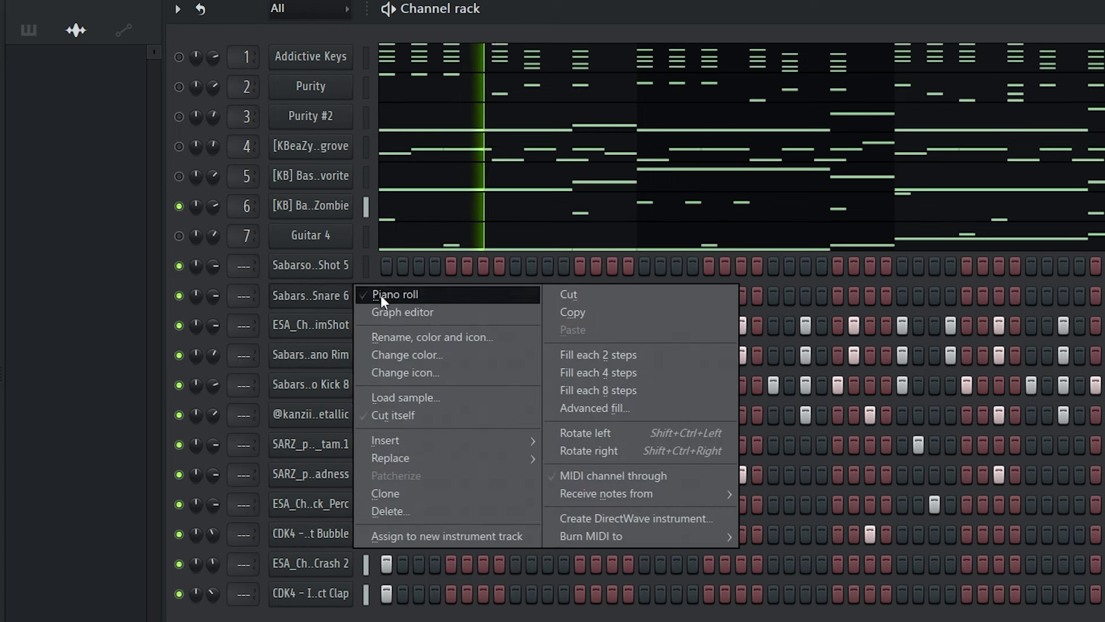
{"action": "left_click", "coordinate": [382, 293]}
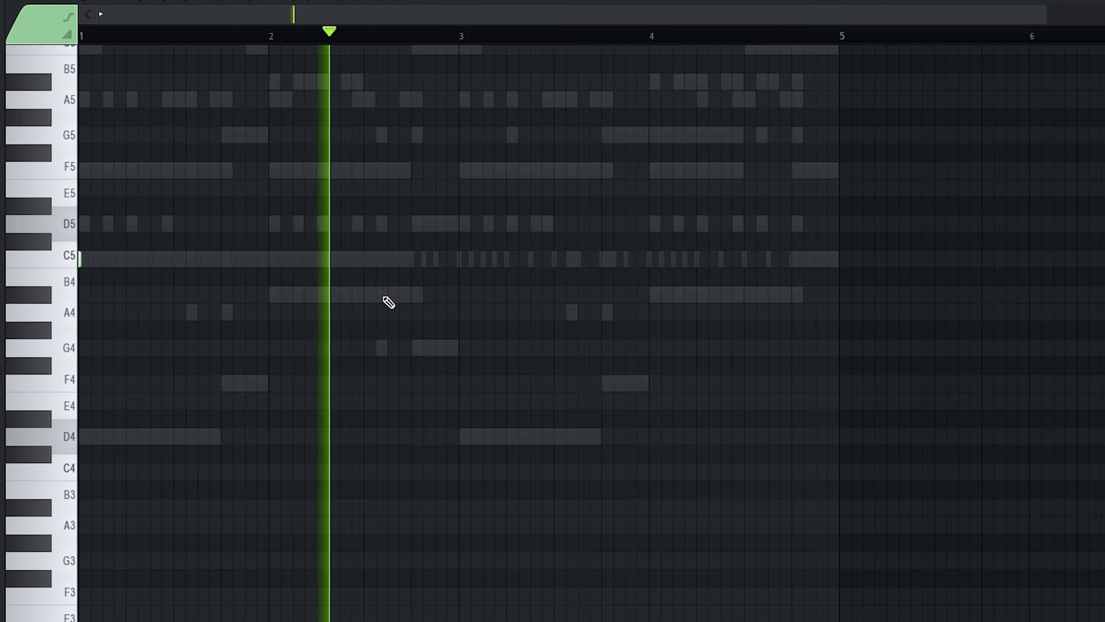
{"action": "key", "text": "space"}
{"action": "scroll", "coordinate": [125, 263], "scroll_direction": "up", "scroll_amount": 1}
{"action": "left_click", "coordinate": [120, 259]}
{"action": "key", "text": "space"}
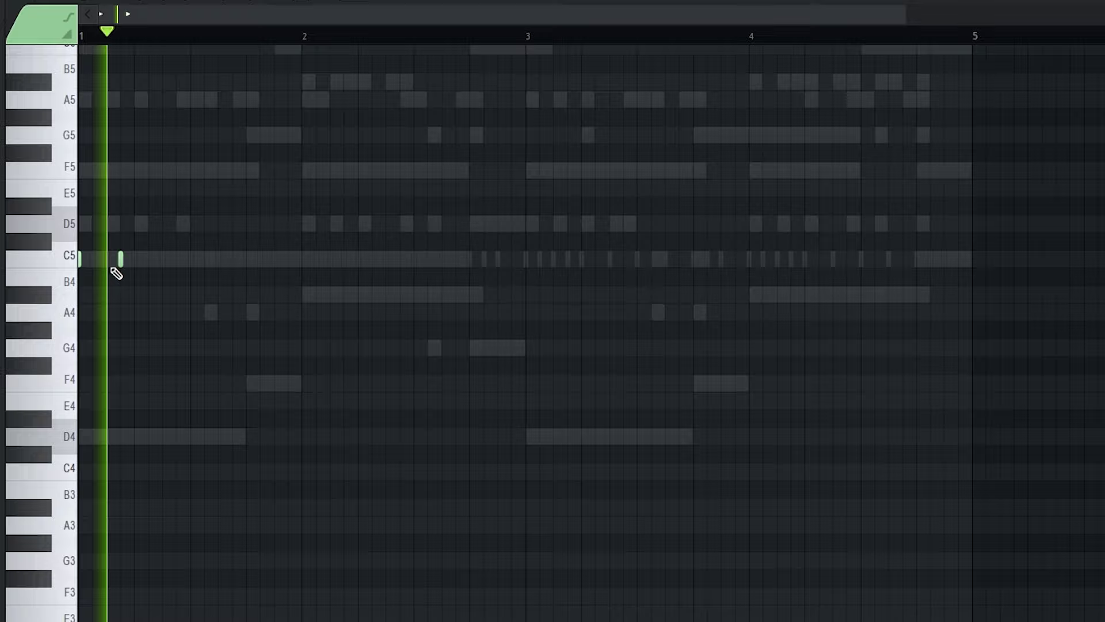
{"action": "left_click", "coordinate": [162, 259]}
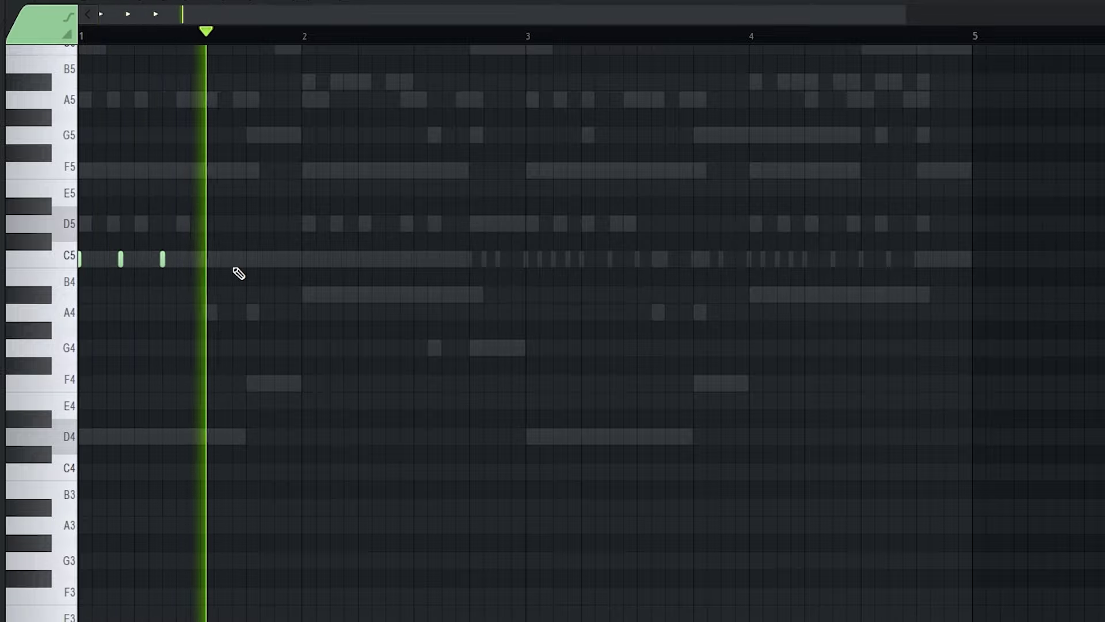
{"action": "left_click", "coordinate": [218, 259]}
{"action": "left_click", "coordinate": [275, 259]}
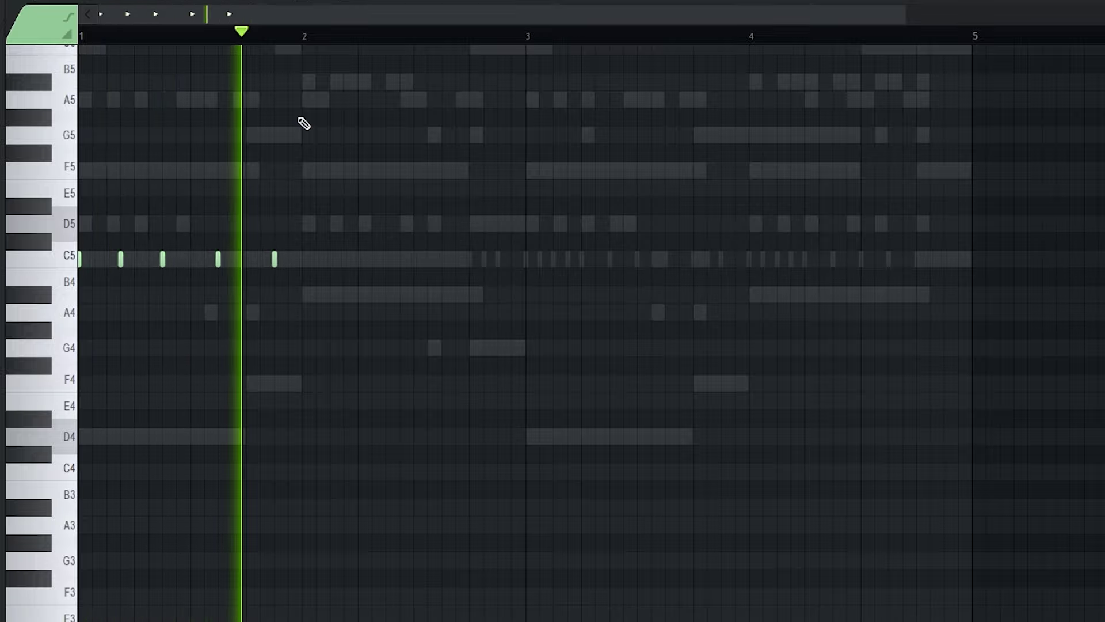
Step: Duplicate the bar 1 snare hits into bar 2 and delete the copies on steps 1 and 4
{"action": "key", "text": "ctrl+a"}
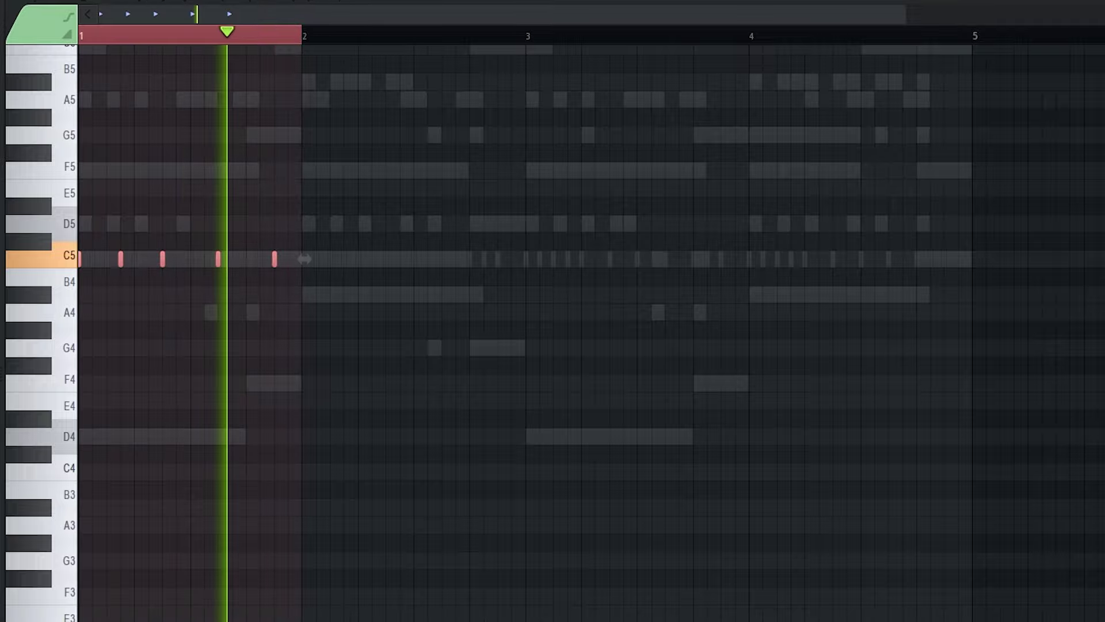
{"action": "key", "text": "ctrl+b"}
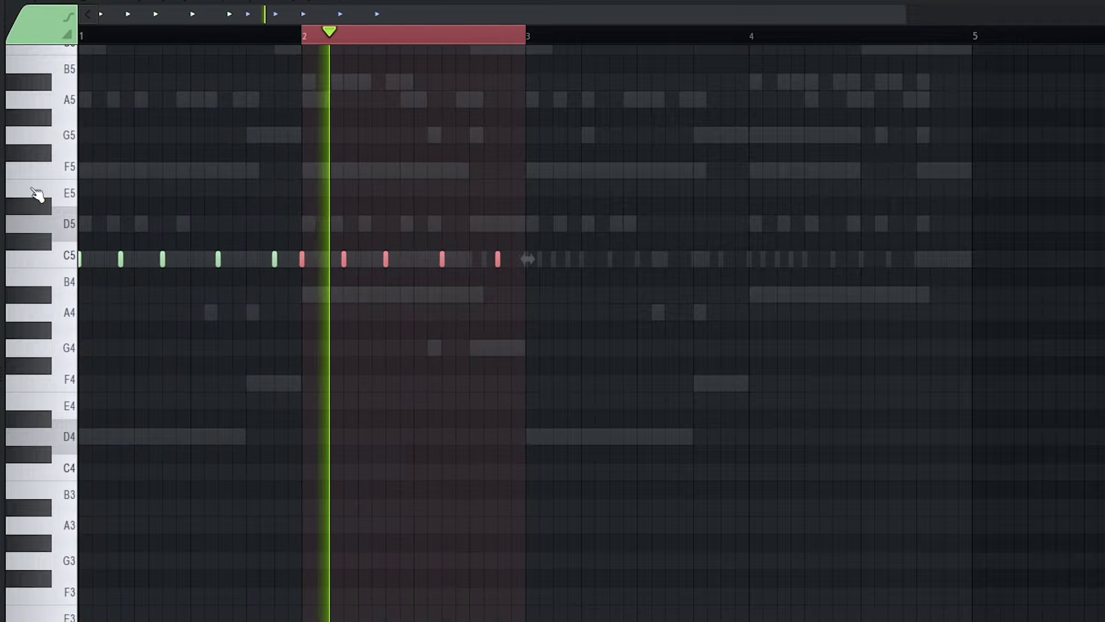
{"action": "right_click", "coordinate": [306, 275]}
{"action": "right_click", "coordinate": [343, 268]}
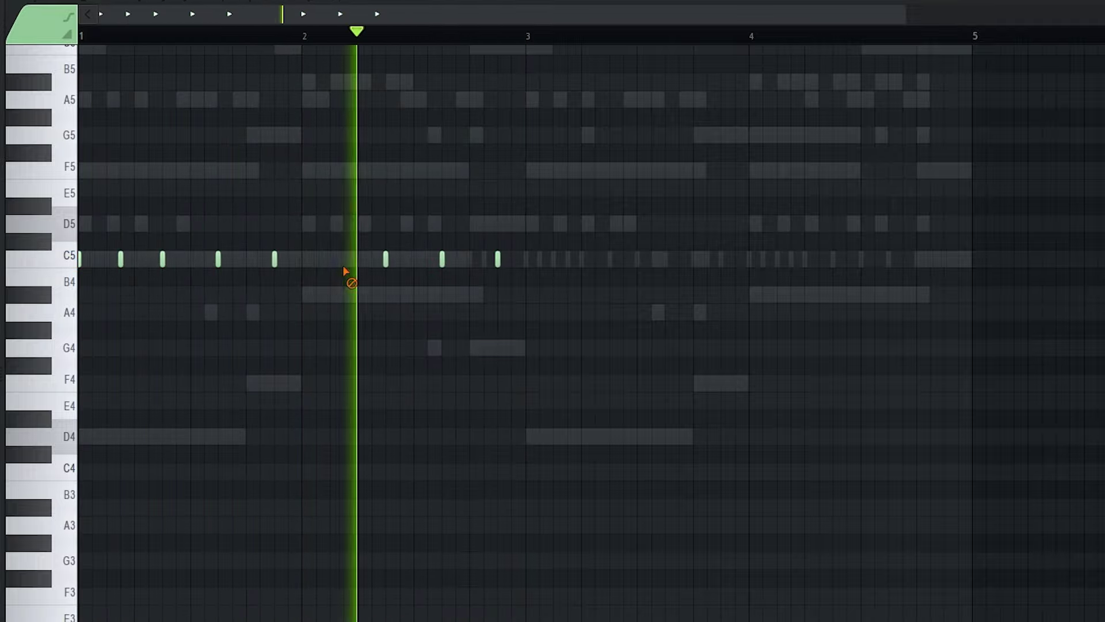
Step: Add snare hits on steps 9 and 14 of bar 2 and remove the hit on step 15
{"action": "scroll", "coordinate": [444, 264], "scroll_direction": "up", "scroll_amount": 2}
{"action": "left_click", "coordinate": [440, 259]}
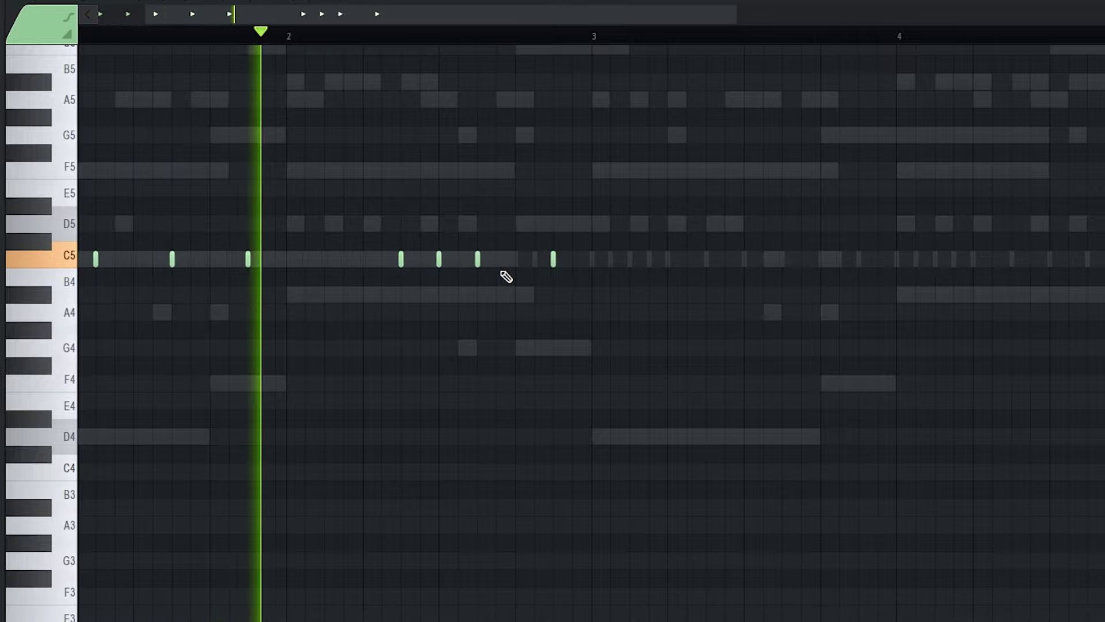
{"action": "left_click", "coordinate": [515, 260]}
{"action": "scroll", "coordinate": [461, 267], "scroll_direction": "down", "scroll_amount": 2}
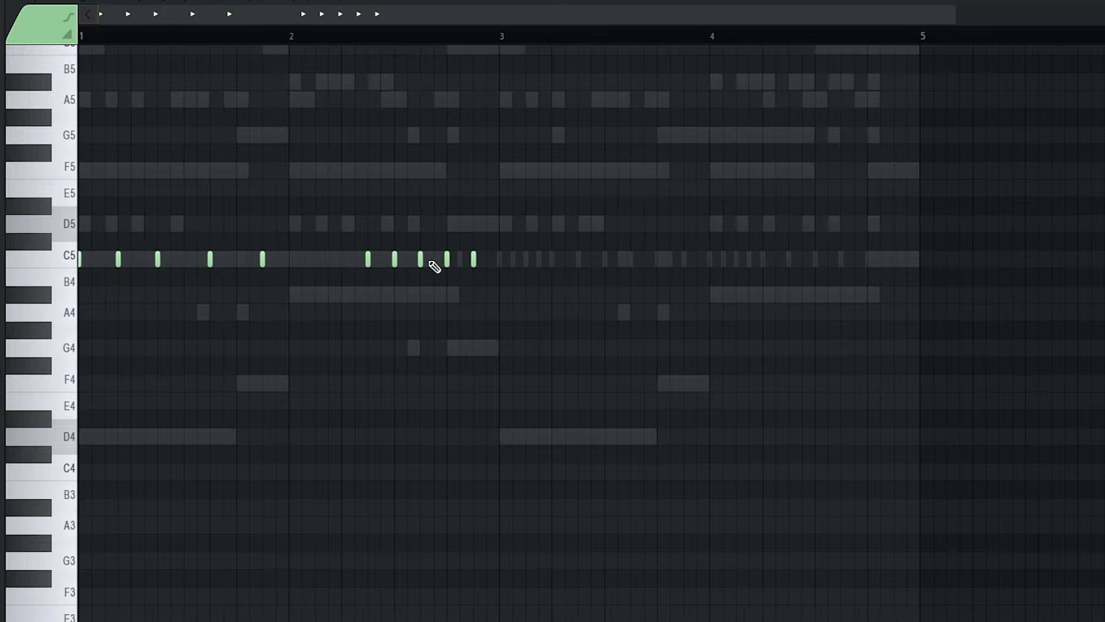
{"action": "right_click", "coordinate": [474, 260]}
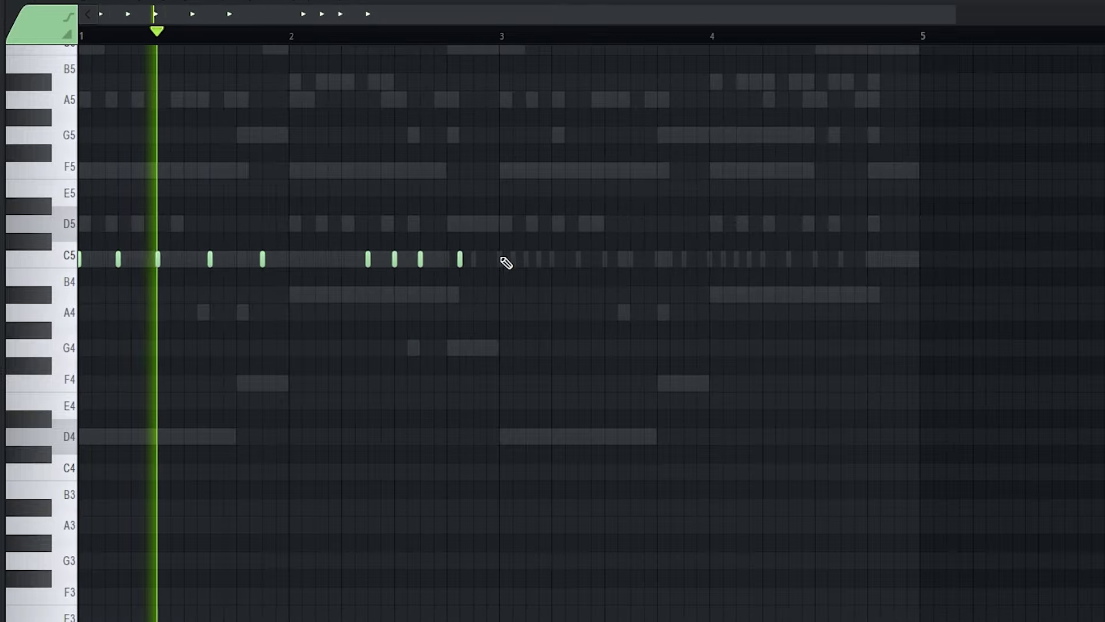
Step: Duplicate the two-bar snare pattern into bars 3 and 4 and deselect the notes
{"action": "left_click_drag", "start_coordinate": [500, 264], "coordinate": [168, 216]}
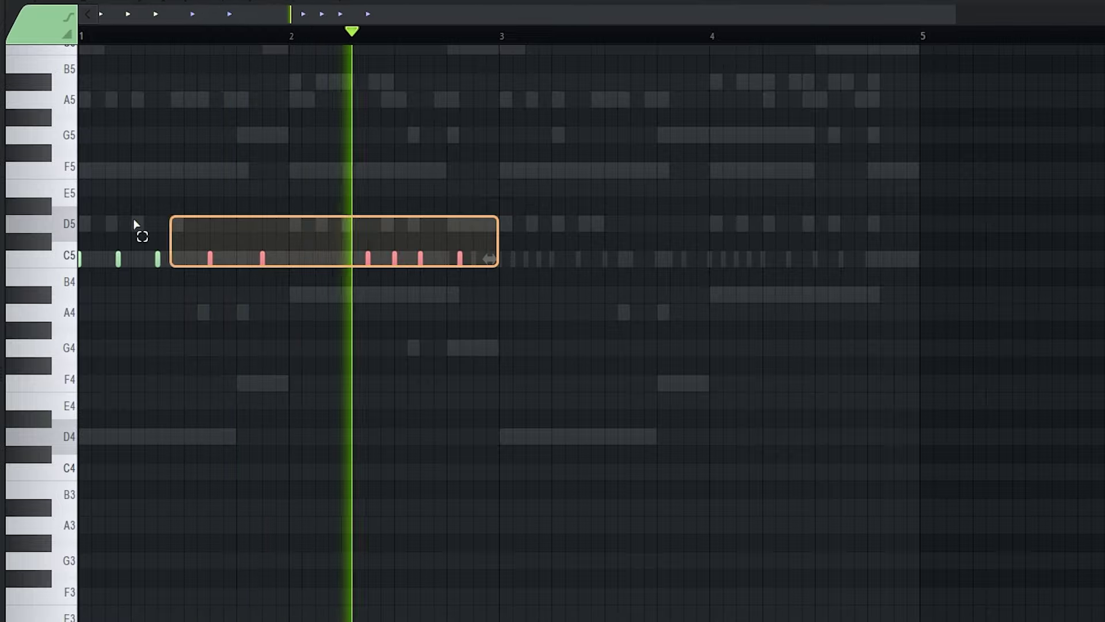
{"action": "left_click", "coordinate": [72, 259]}
{"action": "left_click_drag", "start_coordinate": [81, 254], "coordinate": [501, 254]}
{"action": "left_click", "coordinate": [538, 328]}
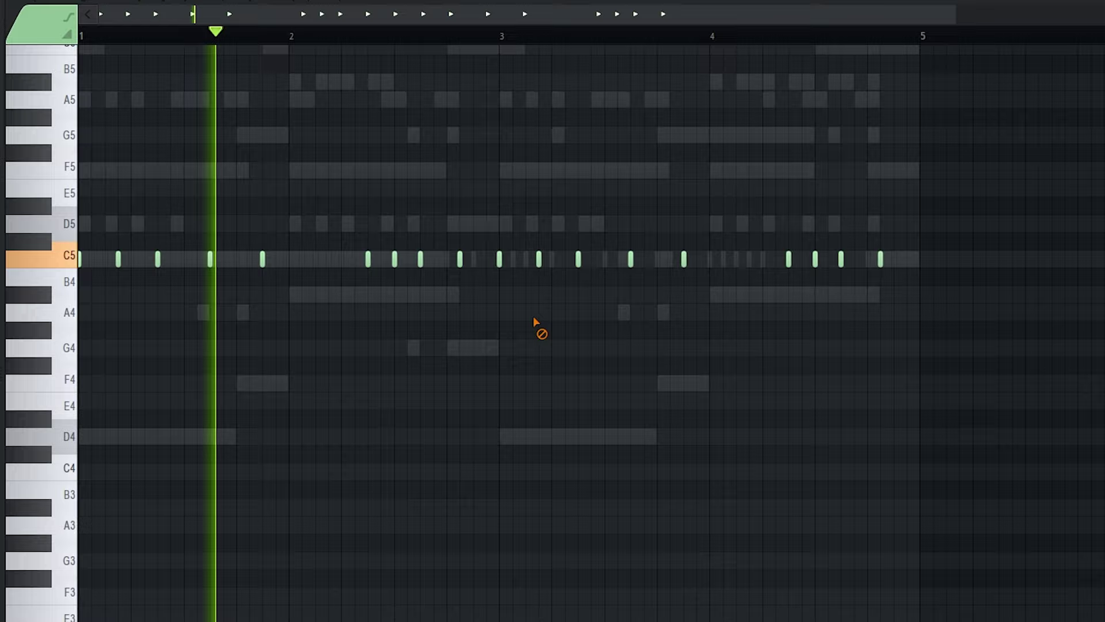
Step: Make the C5 snare note on step 11 of bar 4 two steps long and chop it into eight notes
{"action": "scroll", "coordinate": [538, 323], "scroll_direction": "up", "scroll_amount": 3}
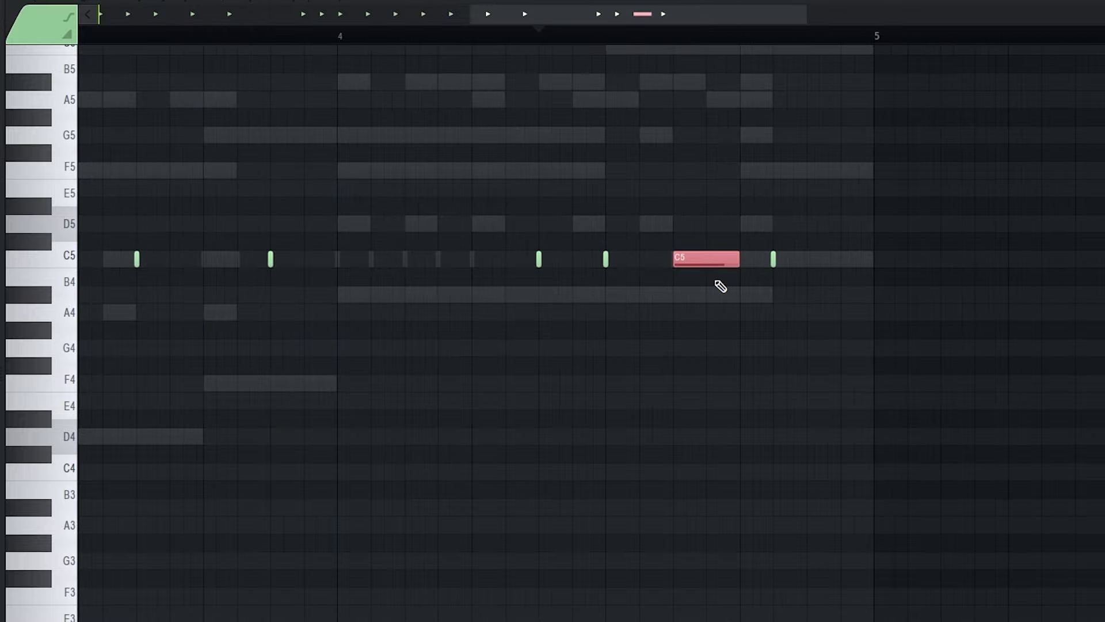
{"action": "key", "text": "alt+u"}
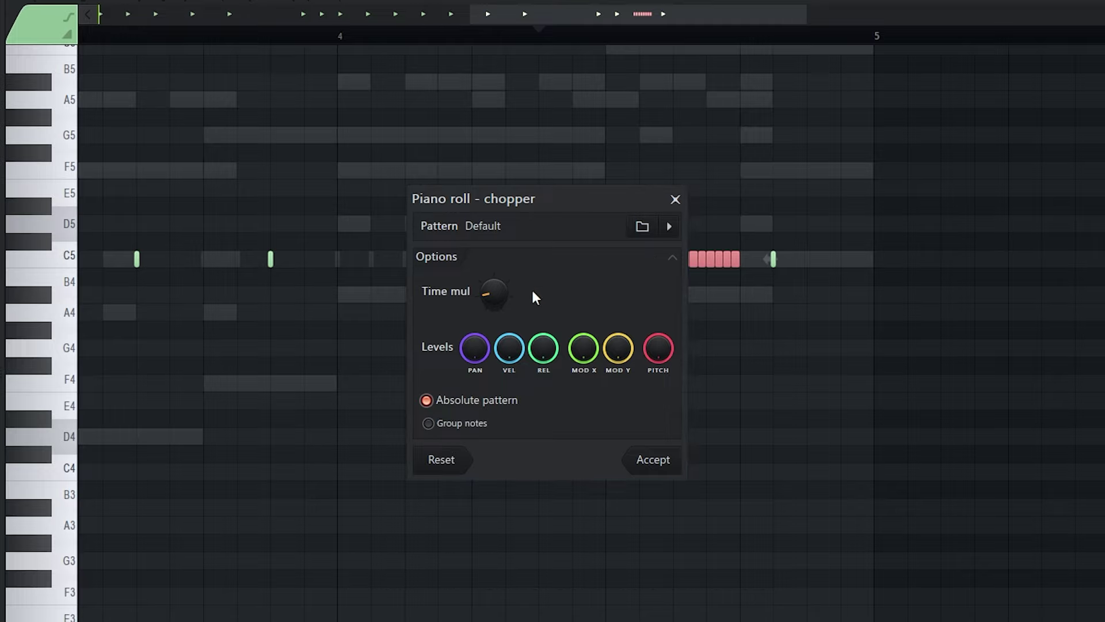
{"action": "left_click", "coordinate": [644, 461]}
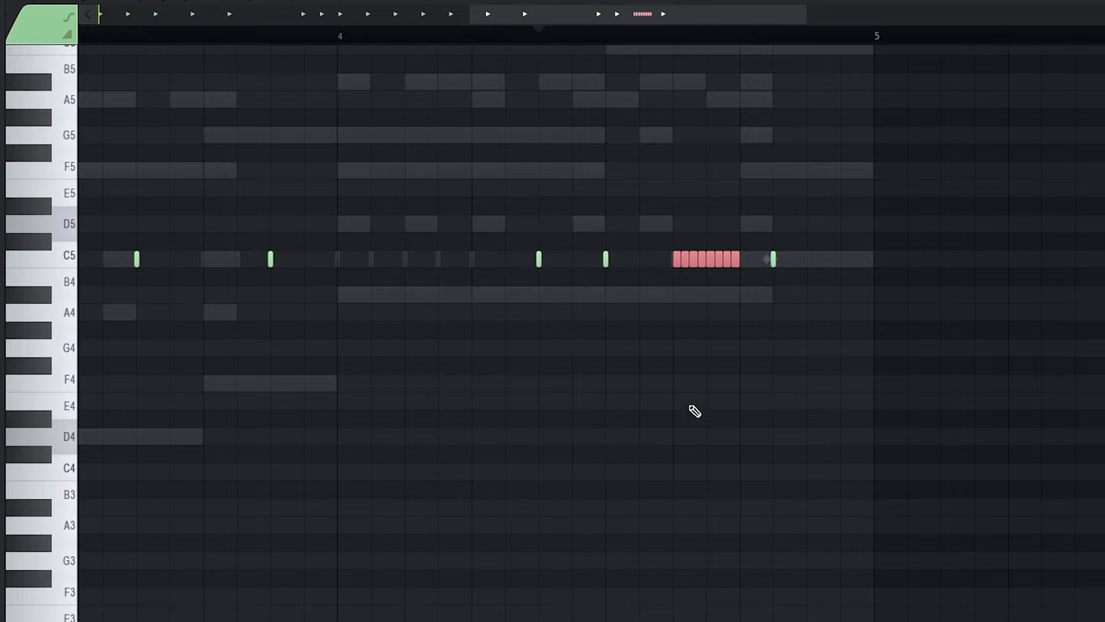
Step: Shape the velocities of the eight chopped snare notes into a rising ramp and play the roll back
{"action": "scroll", "coordinate": [706, 380], "scroll_direction": "up", "scroll_amount": 2, "text": "ctrl"}
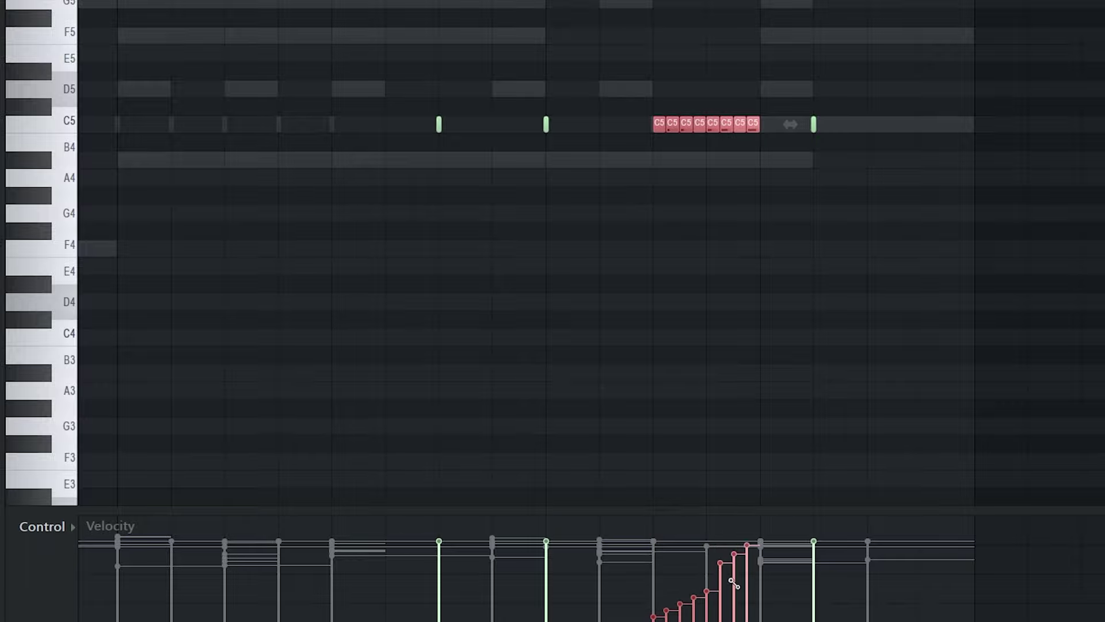
{"action": "key", "text": "space"}
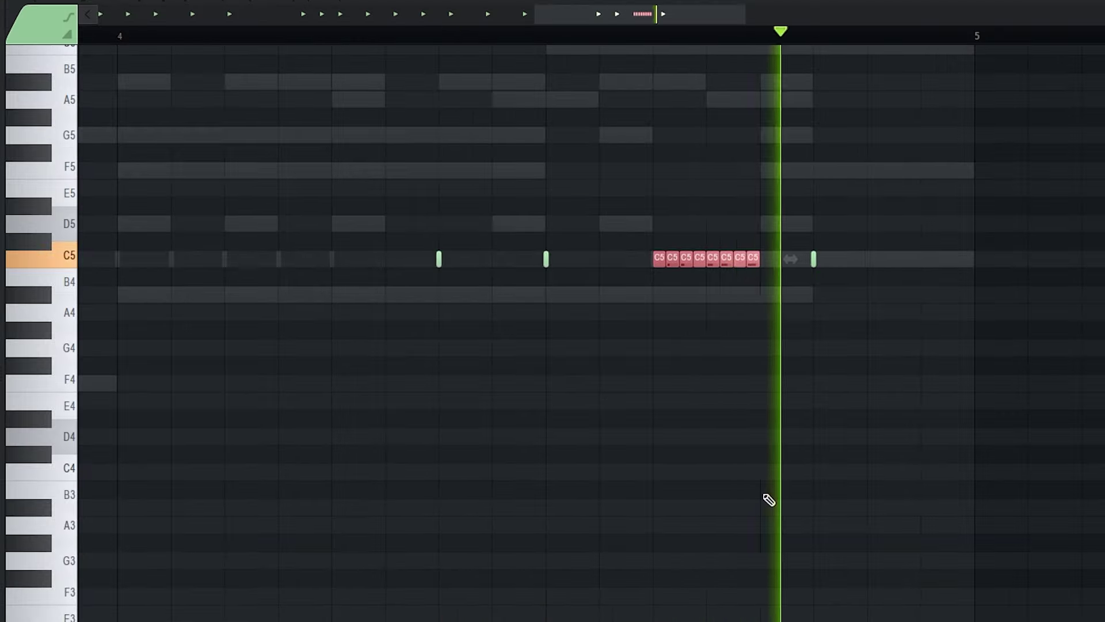
{"action": "scroll", "coordinate": [771, 483], "scroll_direction": "down", "scroll_amount": 2, "text": "ctrl"}
{"action": "key", "text": "space"}
Step: Add C5 snare hits on steps 15 and 16 of bar 4 and, with snap at 1/4 step, one midway between them, and audition the fill
{"action": "scroll", "coordinate": [836, 333], "scroll_direction": "up", "scroll_amount": 2, "text": "ctrl"}
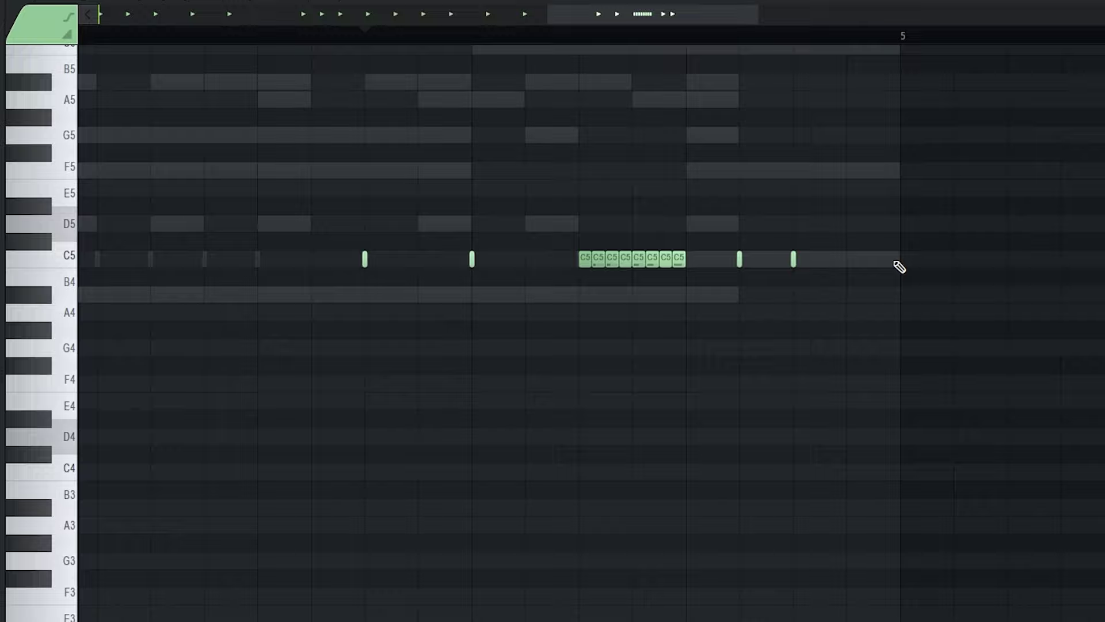
{"action": "scroll", "coordinate": [846, 263], "scroll_direction": "up", "scroll_amount": 2, "text": "ctrl"}
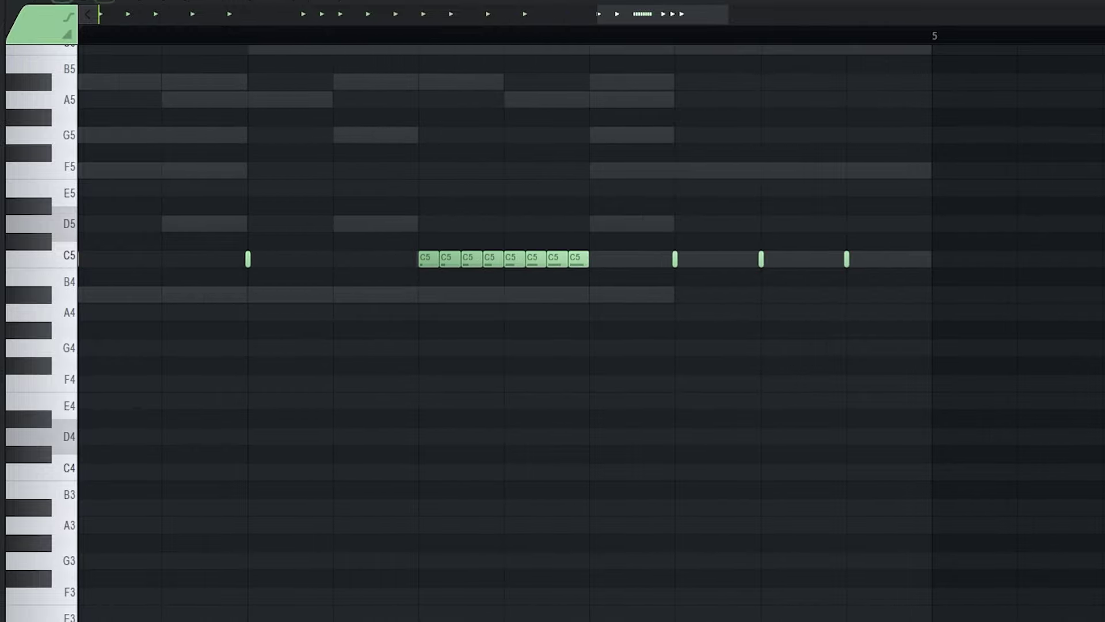
{"action": "left_click", "coordinate": [62, 2]}
{"action": "left_click", "coordinate": [88, 141]}
{"action": "left_click", "coordinate": [62, 5]}
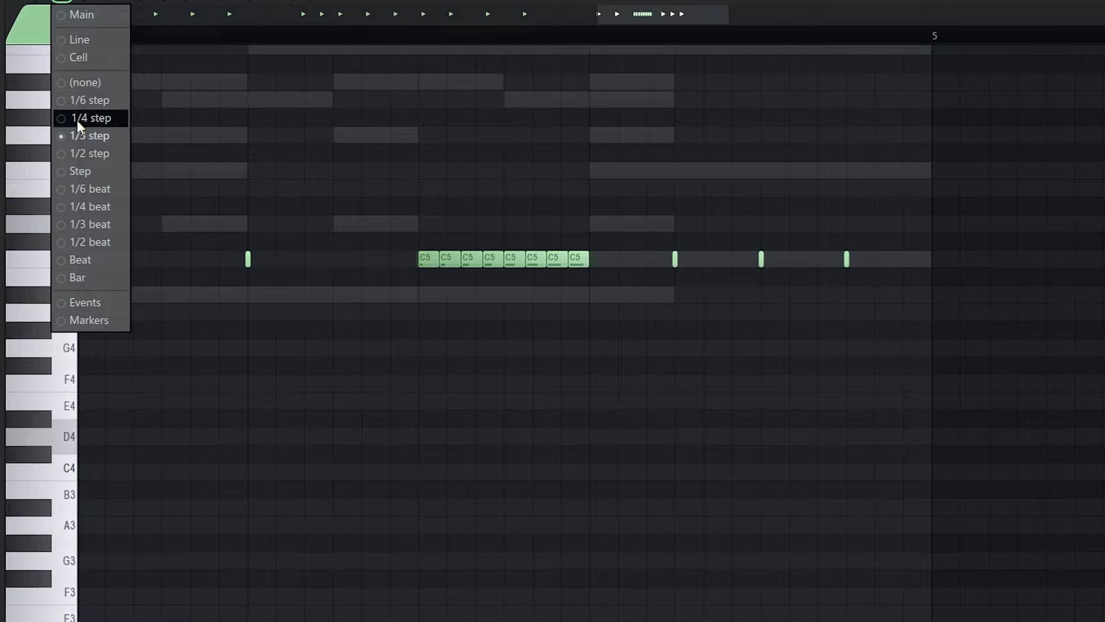
{"action": "left_click", "coordinate": [77, 119]}
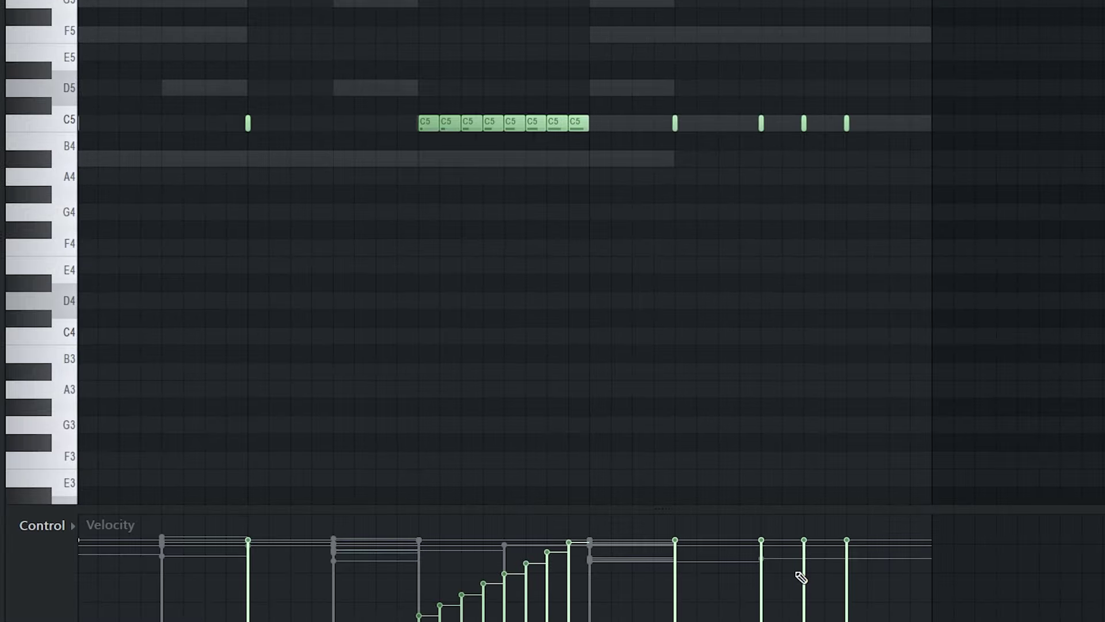
{"action": "key", "text": "space"}
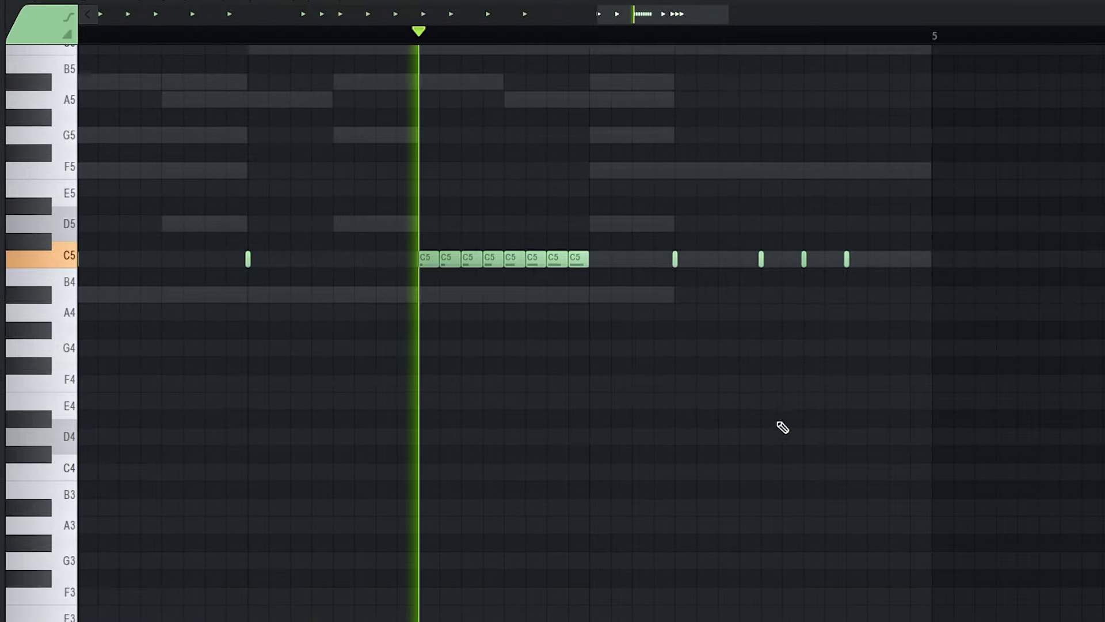
{"action": "scroll", "coordinate": [782, 427], "scroll_direction": "down", "scroll_amount": 2}
{"action": "key", "text": "space"}
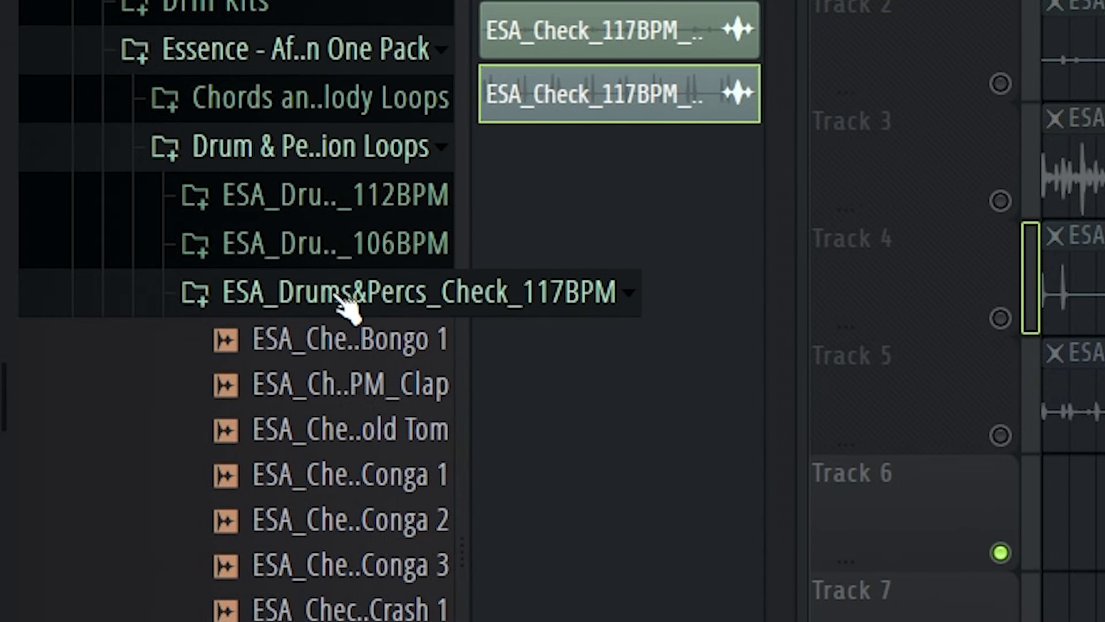
Step: Unmute the Wood Block loop on Track 2 and the Shakers loop on Track 3 while playing the arrangement
{"action": "scroll", "coordinate": [339, 334], "scroll_direction": "down", "scroll_amount": 5}
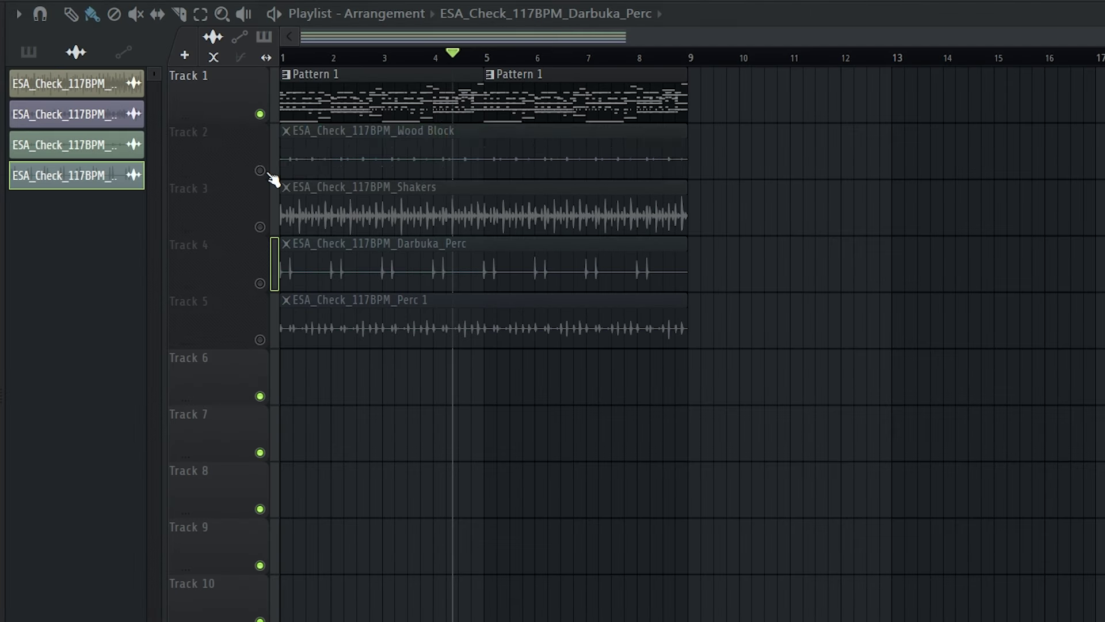
{"action": "left_click", "coordinate": [261, 170]}
{"action": "key", "text": "space"}
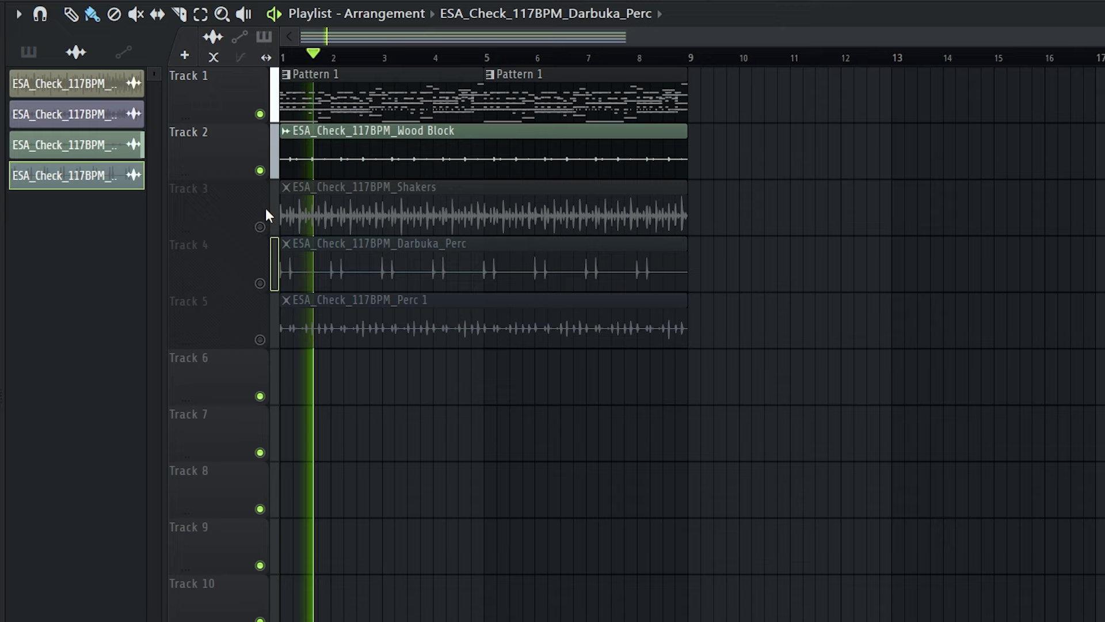
{"action": "left_click", "coordinate": [261, 228]}
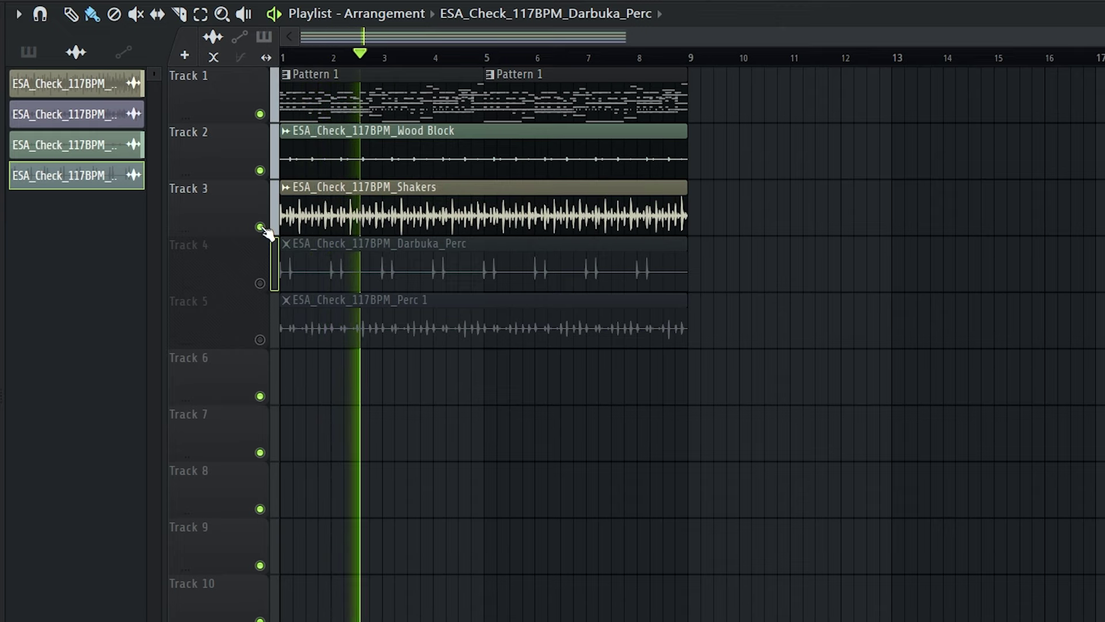
Step: Check the Shakers loop's channel settings, and unmute the Darbuka Perc loop on Track 4 and the Perc 1 loop on Track 5
{"action": "double_click", "coordinate": [365, 206]}
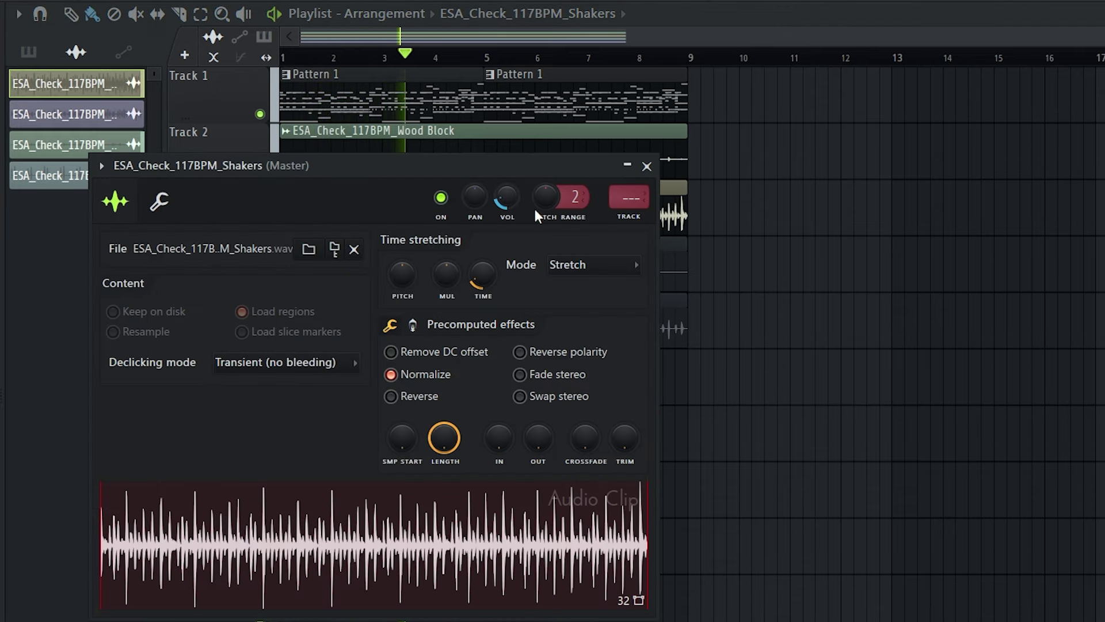
{"action": "key", "text": "Escape"}
{"action": "left_click", "coordinate": [261, 283]}
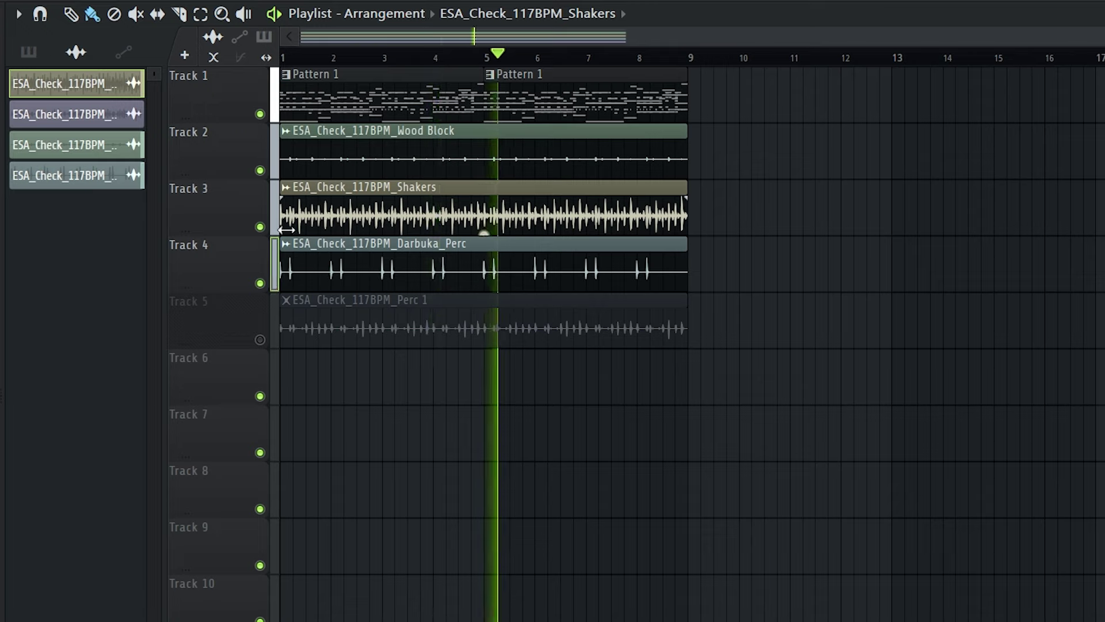
{"action": "left_click", "coordinate": [260, 340]}
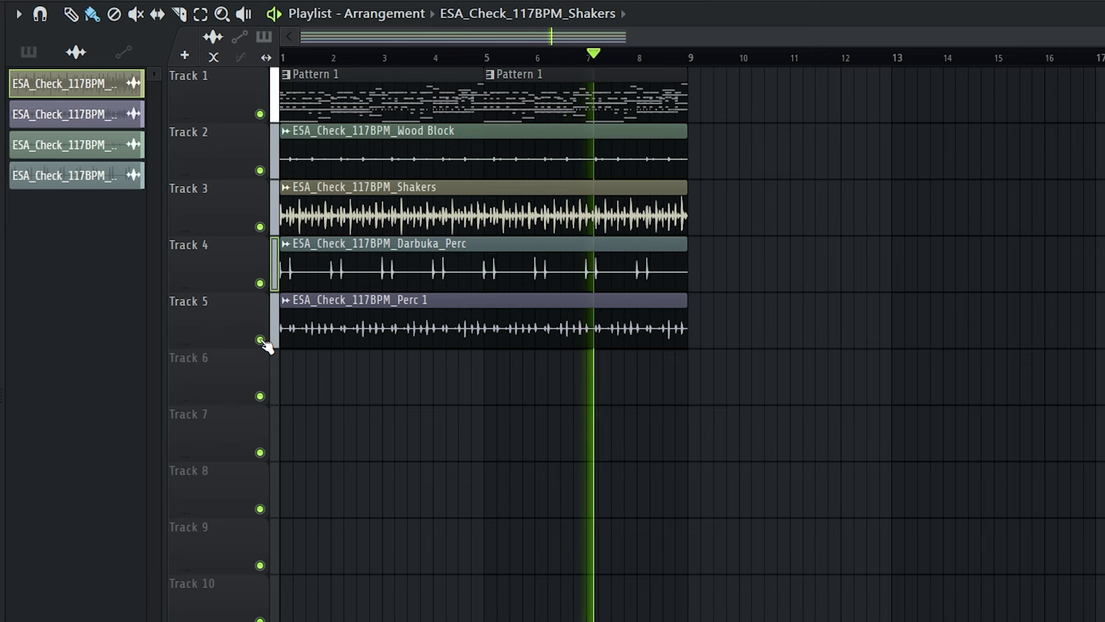
{"action": "double_click", "coordinate": [486, 344]}
Step: Place short B5 notes on steps 3, 7, 11 and 15 of bar 1 in the Amapiano Instrument Shot 5 piano roll
{"action": "key", "text": "F6"}
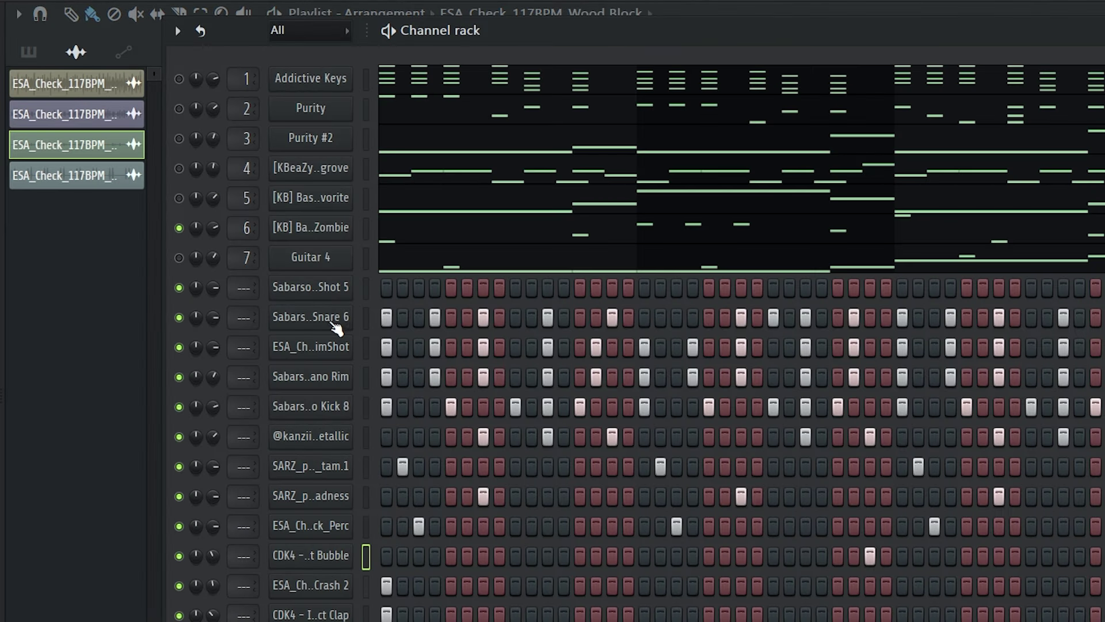
{"action": "right_click", "coordinate": [306, 291]}
{"action": "left_click", "coordinate": [373, 287]}
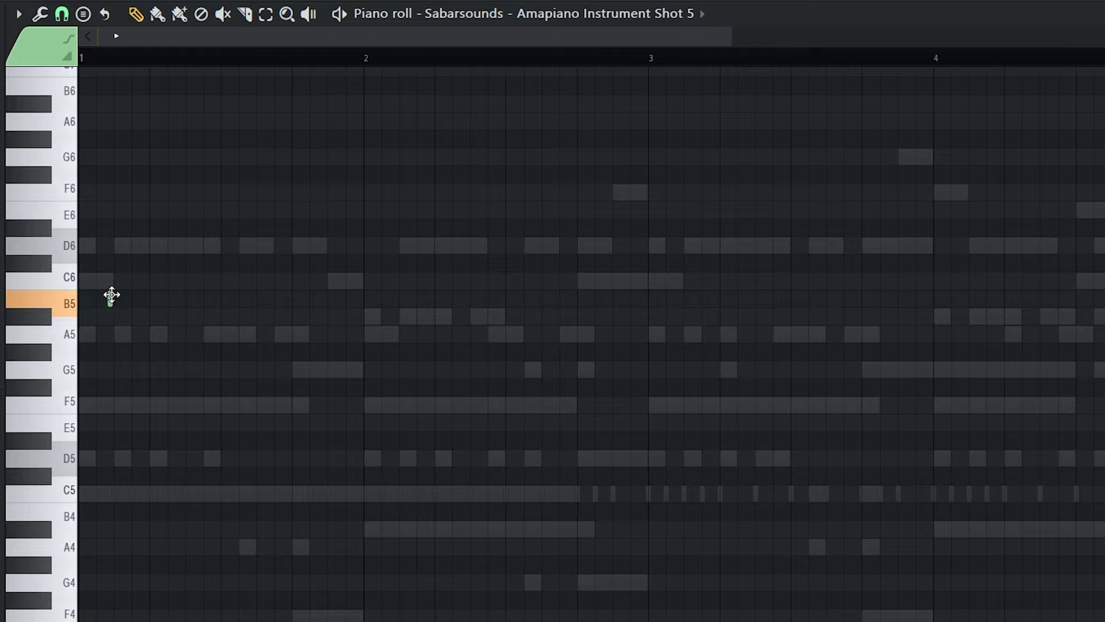
{"action": "left_click", "coordinate": [69, 19]}
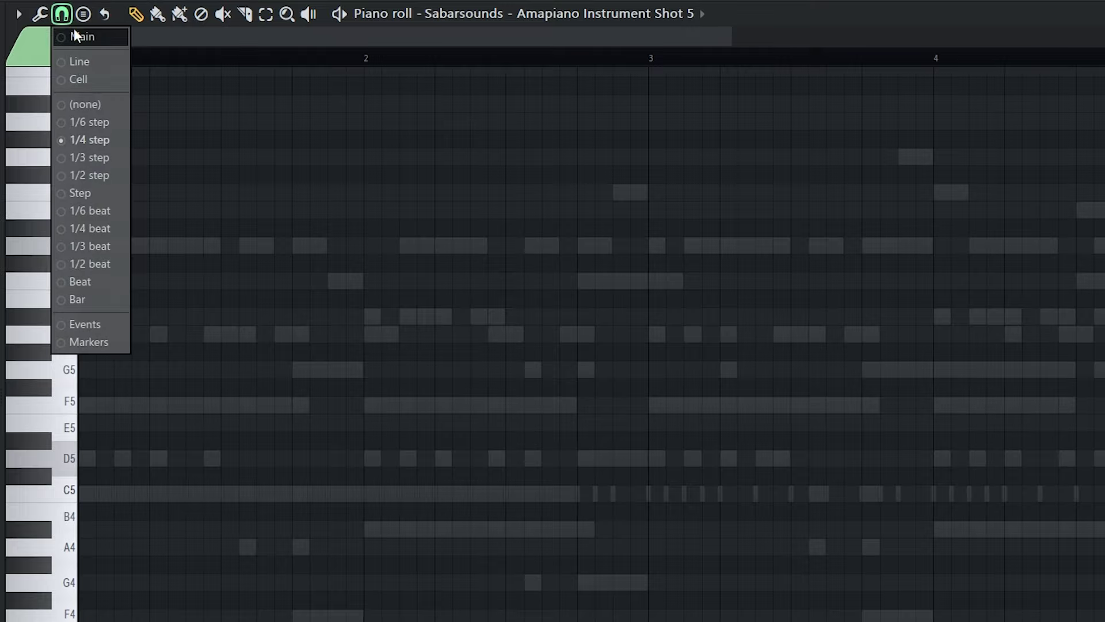
{"action": "key", "text": "space"}
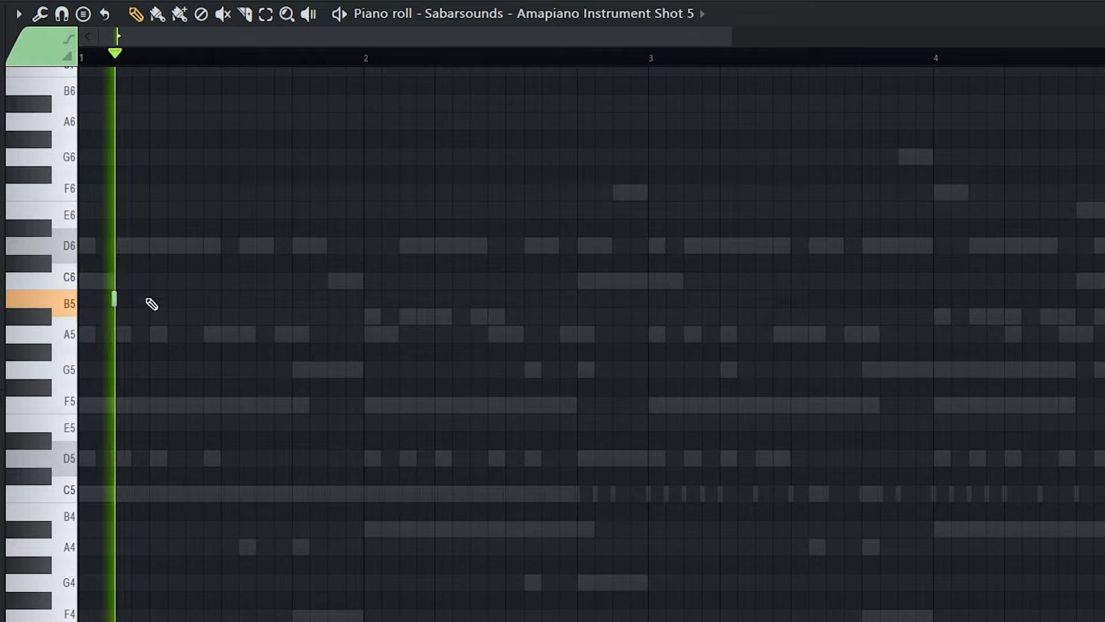
{"action": "left_click", "coordinate": [185, 298]}
{"action": "left_click", "coordinate": [257, 298]}
{"action": "left_click", "coordinate": [326, 298]}
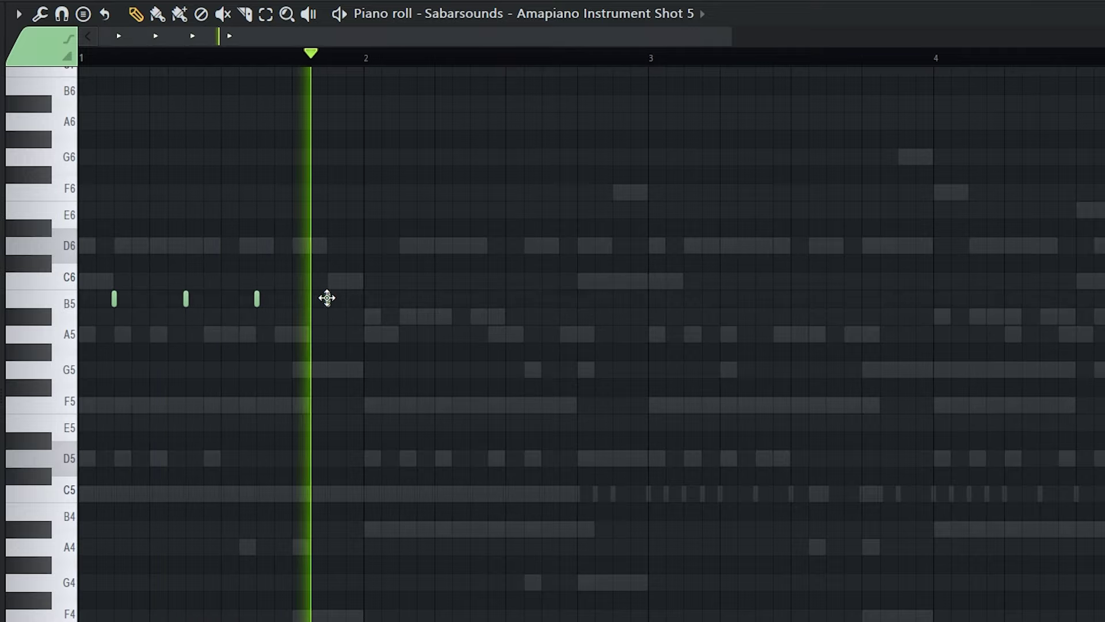
Step: Duplicate the four B5 notes of bar 1 three times to fill bars 2 to 4
{"action": "scroll", "coordinate": [326, 296], "scroll_direction": "down", "scroll_amount": 2}
{"action": "key", "text": "ctrl+a"}
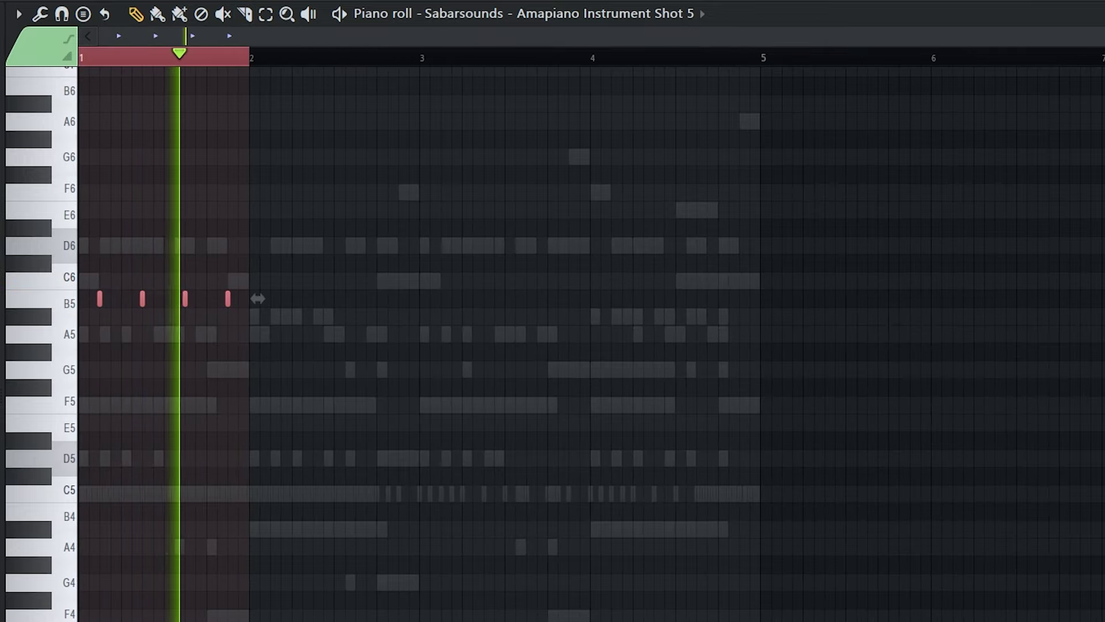
{"action": "key", "text": "ctrl+b"}
{"action": "key", "text": "ctrl+b"}
{"action": "key", "text": "ctrl+b"}
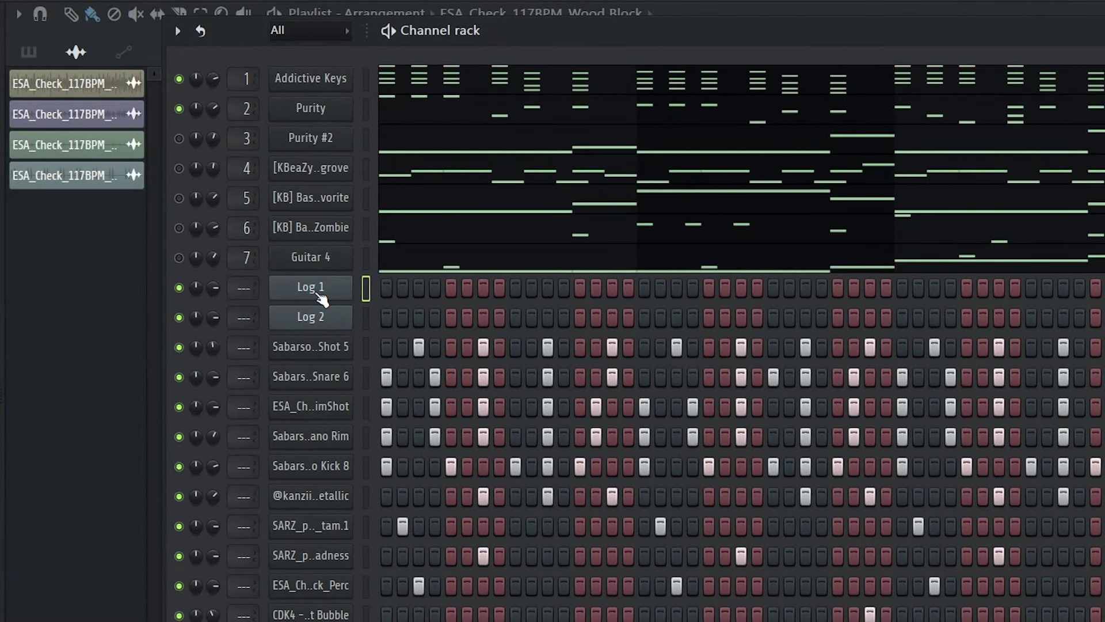
Step: Examine the Fruity DX10 synth settings of the Log 1 and Log 2 channels
{"action": "left_click", "coordinate": [315, 292]}
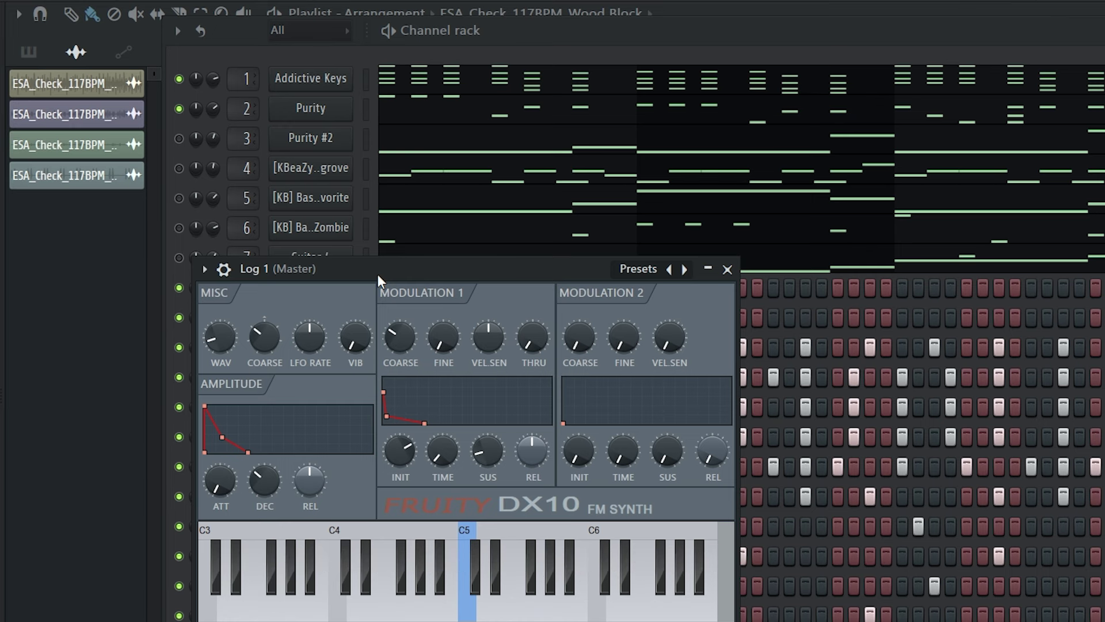
{"action": "left_click", "coordinate": [727, 269]}
{"action": "left_click", "coordinate": [308, 315]}
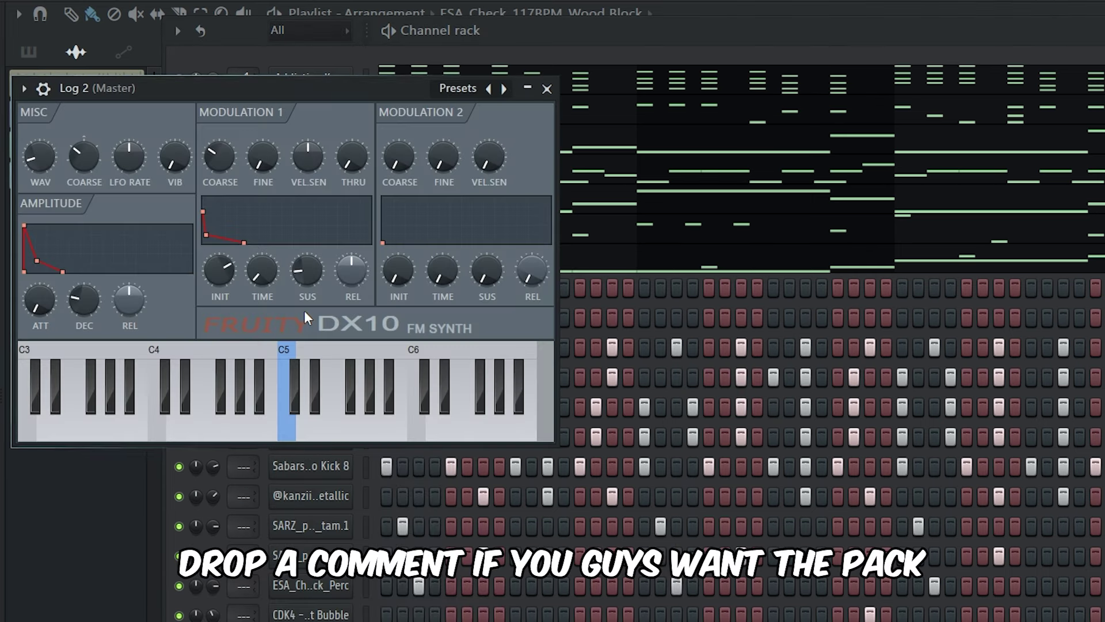
{"action": "left_click", "coordinate": [547, 88]}
Step: Place a one-step D3 note at the start of bar 1 in Log 1, and mute all channels except Addictive Keys and Log 1
{"action": "right_click", "coordinate": [328, 288]}
{"action": "left_click", "coordinate": [388, 282]}
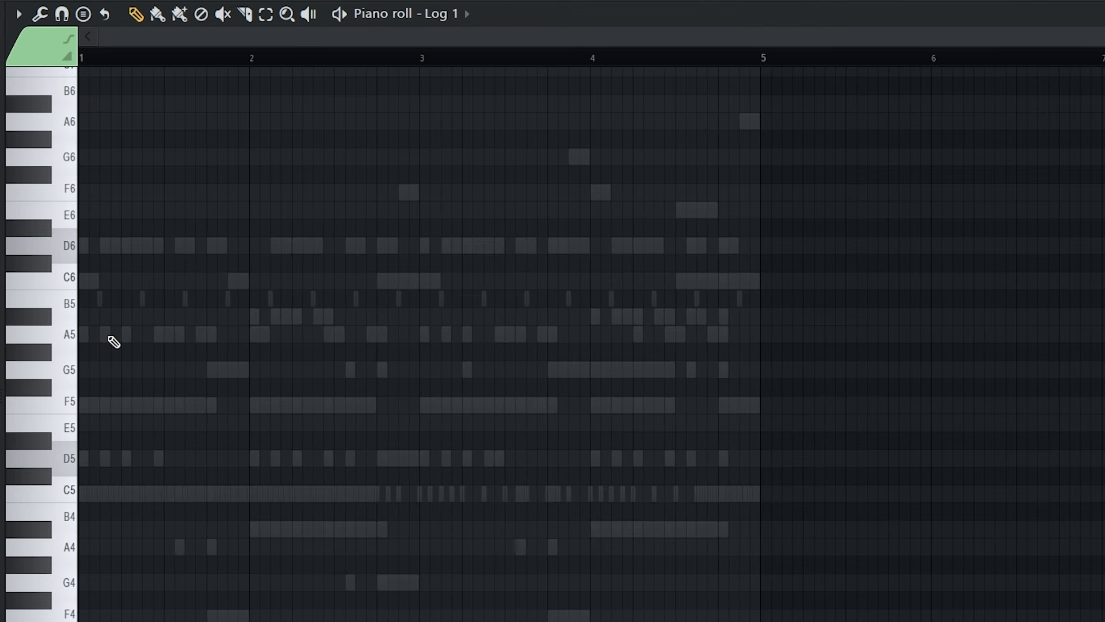
{"action": "scroll", "coordinate": [144, 395], "scroll_direction": "down", "scroll_amount": 4}
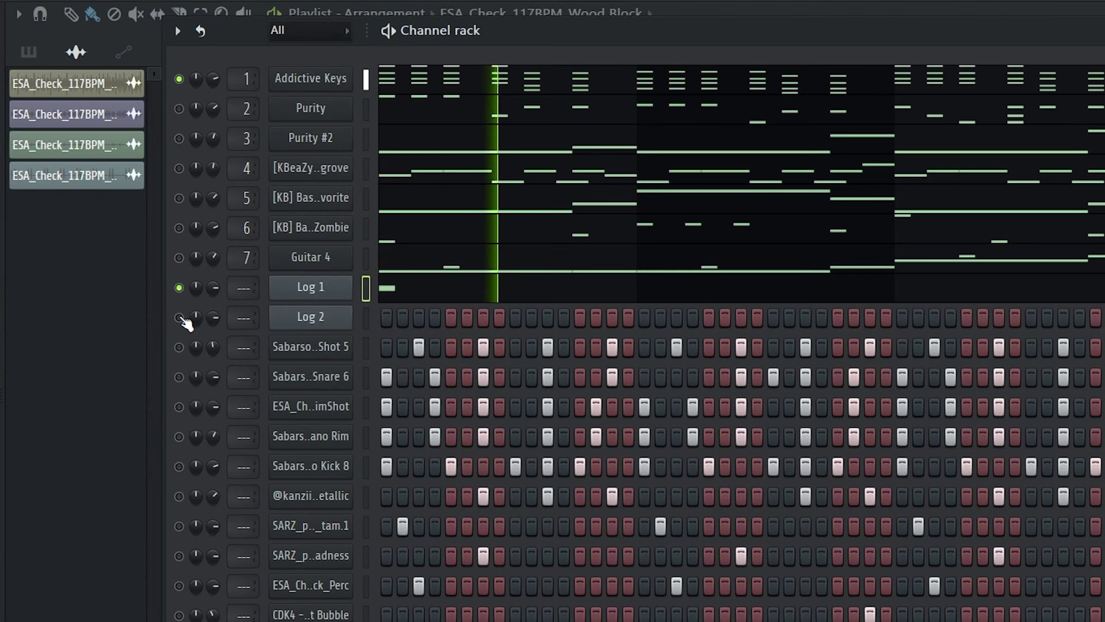
{"action": "key", "text": "space"}
{"action": "left_click", "coordinate": [414, 290]}
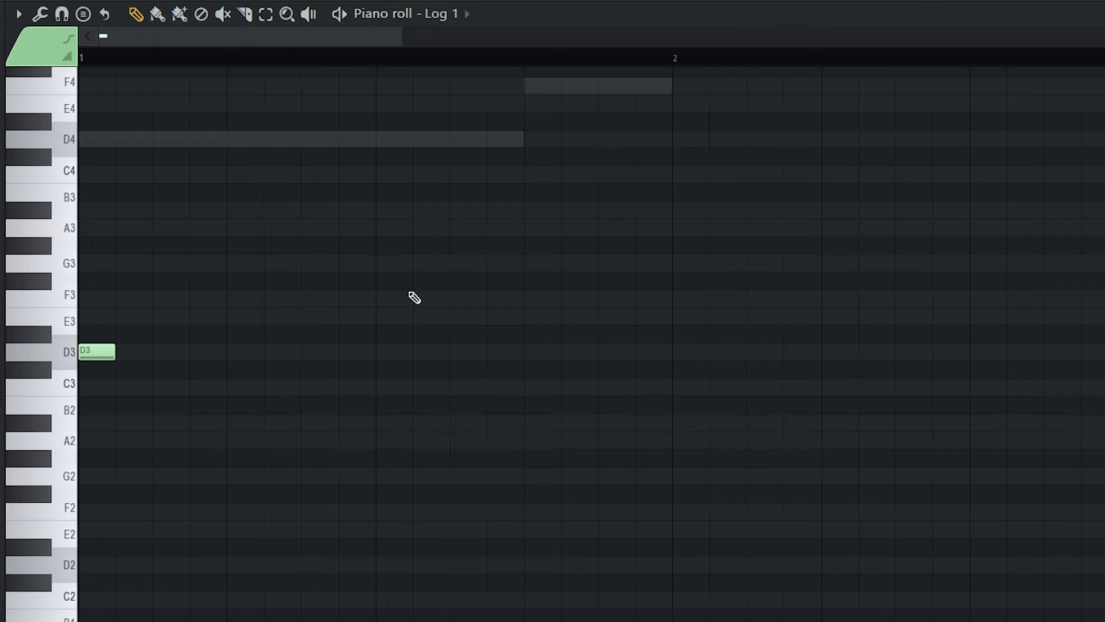
Step: Add a D3 note on step 11 of bar 1 in Log 1 and play the line back
{"action": "key", "text": "space"}
{"action": "scroll", "coordinate": [225, 363], "scroll_direction": "down", "scroll_amount": 2}
{"action": "left_click", "coordinate": [291, 351]}
{"action": "scroll", "coordinate": [298, 357], "scroll_direction": "down", "scroll_amount": 2}
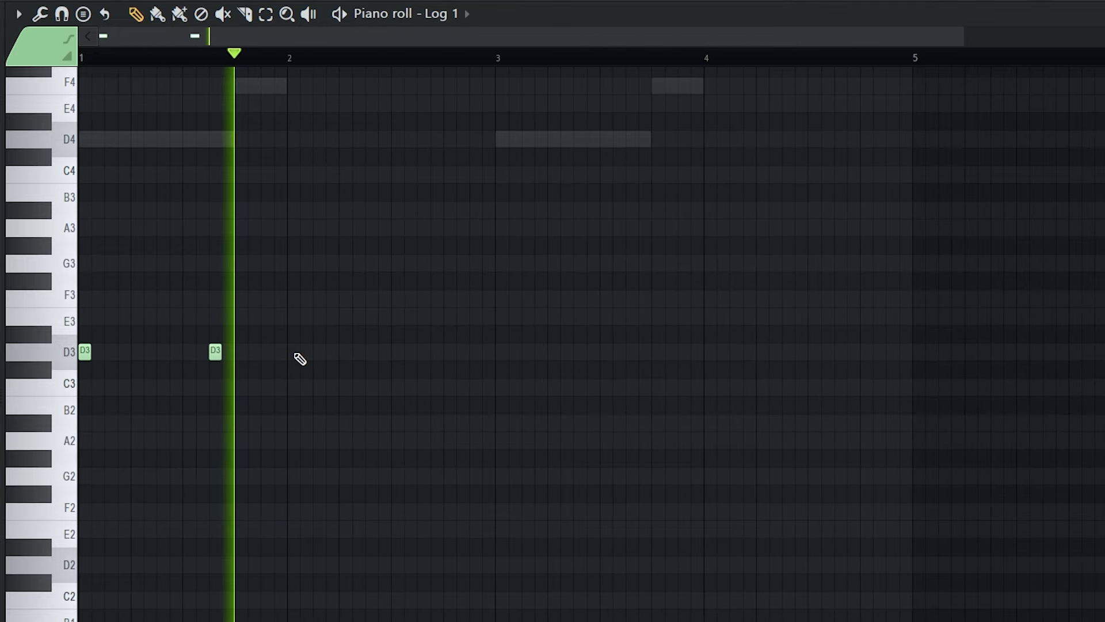
{"action": "key", "text": "space"}
Step: Add a very short F3 note on step 13 of bar 1 and audition it
{"action": "left_click", "coordinate": [239, 298]}
{"action": "scroll", "coordinate": [200, 345], "scroll_direction": "up", "scroll_amount": 2}
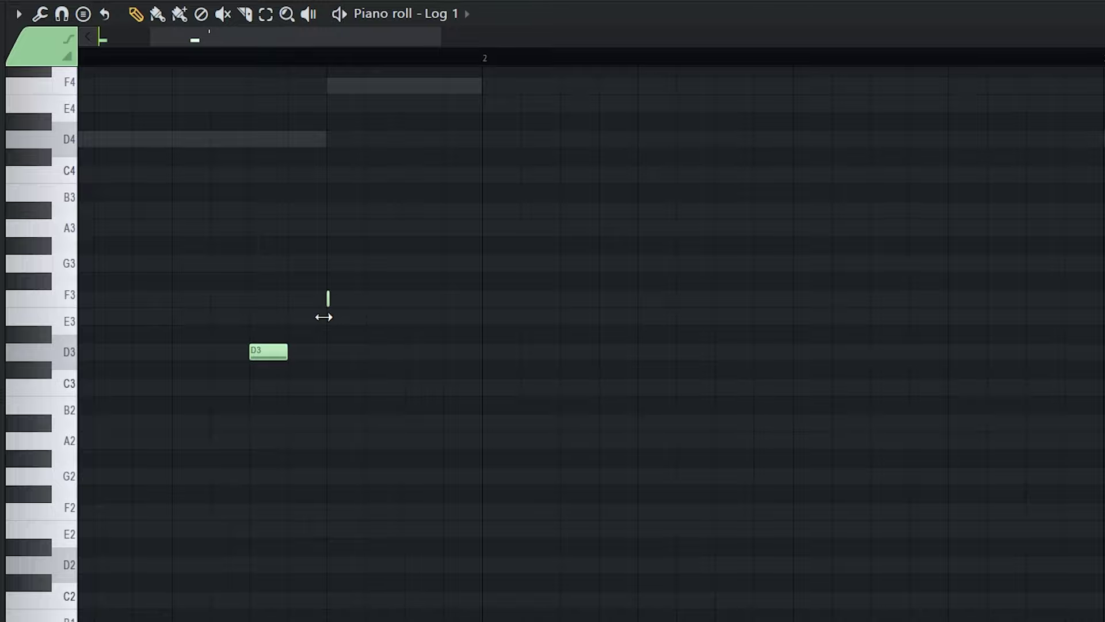
{"action": "key", "text": "space"}
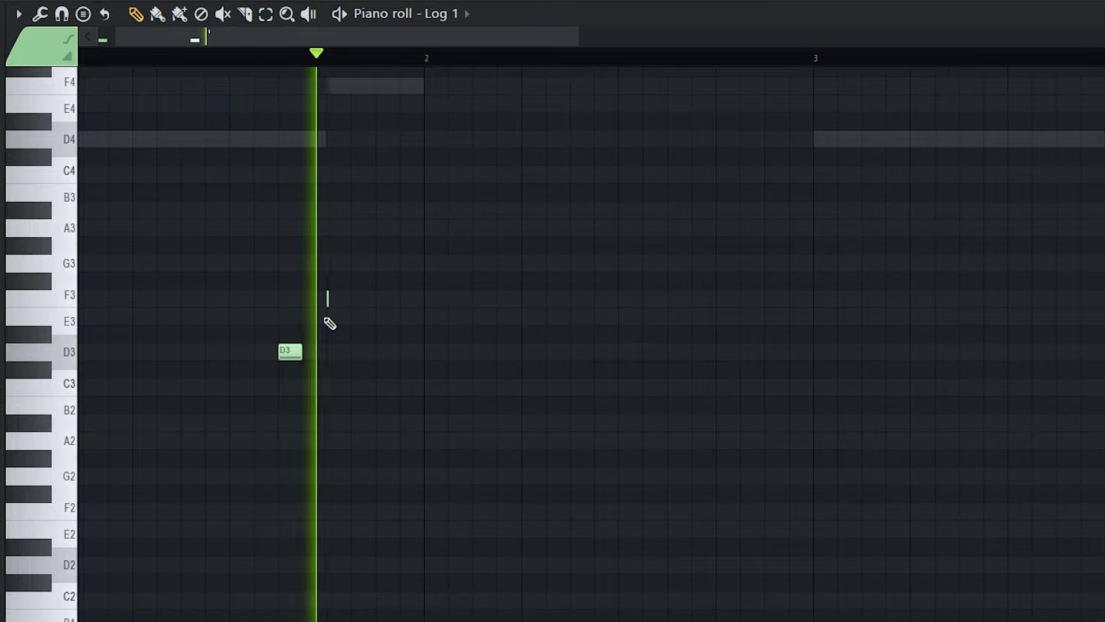
{"action": "scroll", "coordinate": [329, 313], "scroll_direction": "up", "scroll_amount": 3}
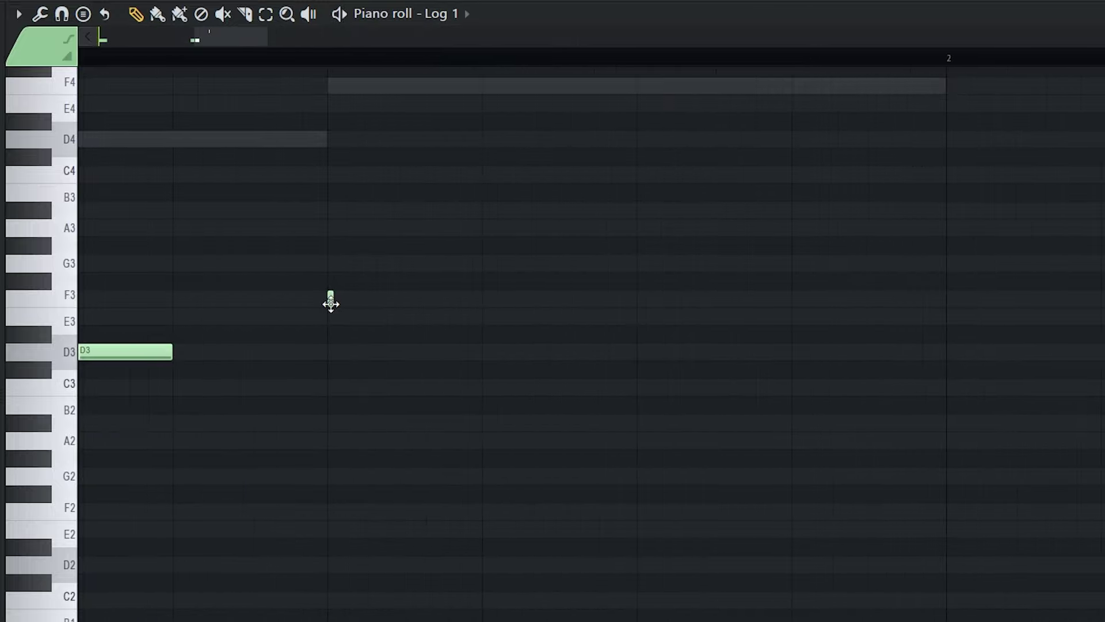
{"action": "scroll", "coordinate": [332, 321], "scroll_direction": "down", "scroll_amount": 4}
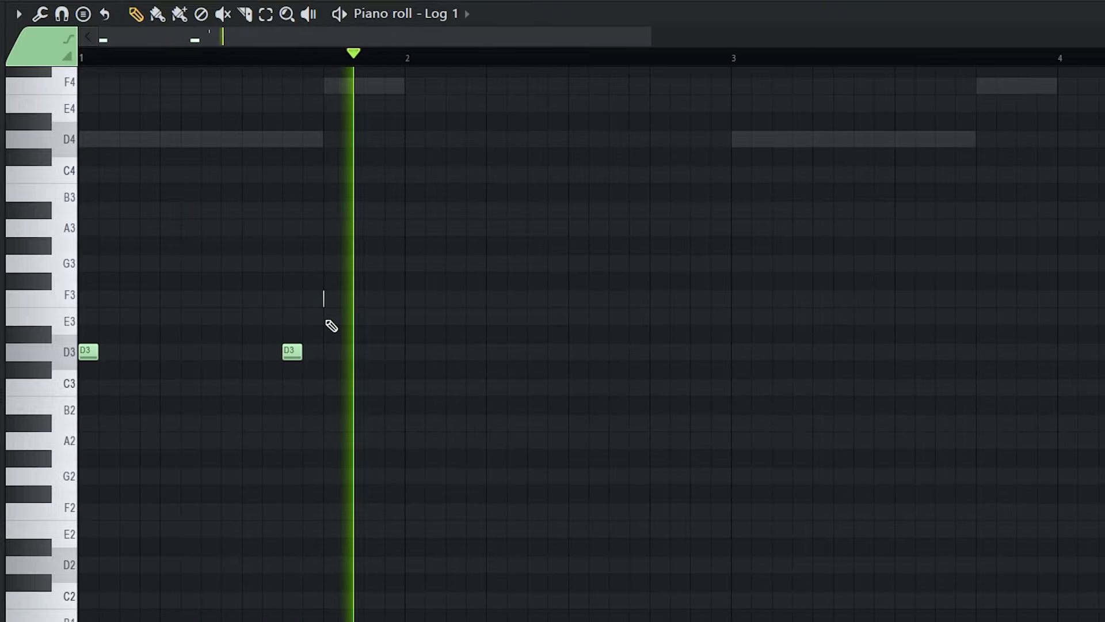
Step: Place one-step A#3 notes on steps 1, 4, 5, 8 and 11 of bar 2 in the Log 1 line
{"action": "left_click", "coordinate": [410, 211]}
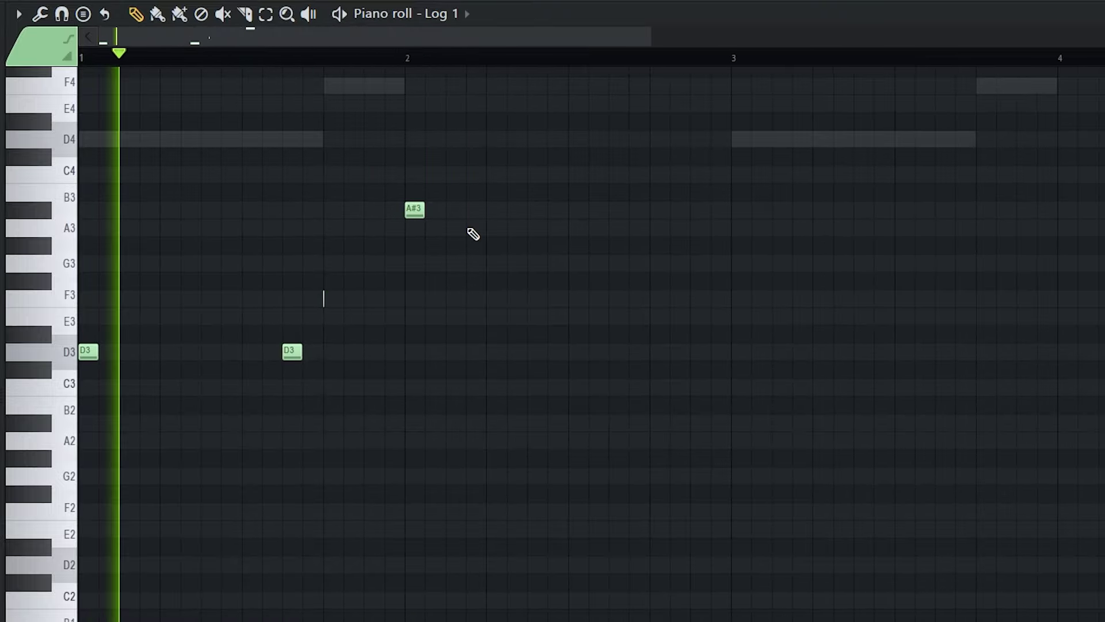
{"action": "left_click", "coordinate": [472, 211]}
{"action": "left_click", "coordinate": [491, 211]}
{"action": "left_click", "coordinate": [556, 210]}
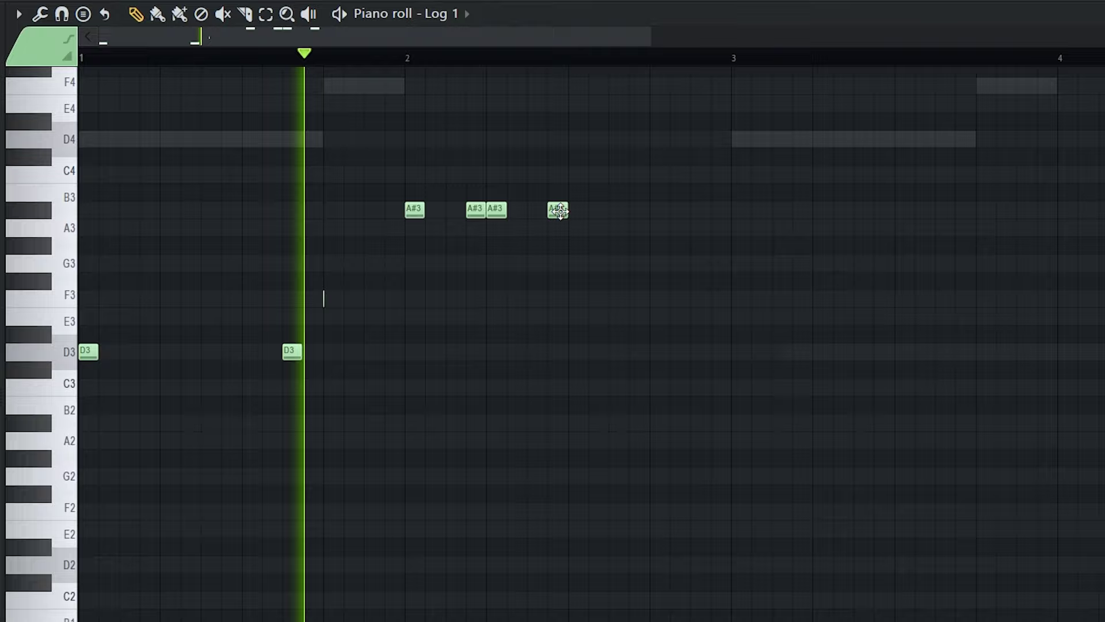
{"action": "left_click", "coordinate": [618, 211]}
{"action": "scroll", "coordinate": [614, 213], "scroll_direction": "down", "scroll_amount": 1}
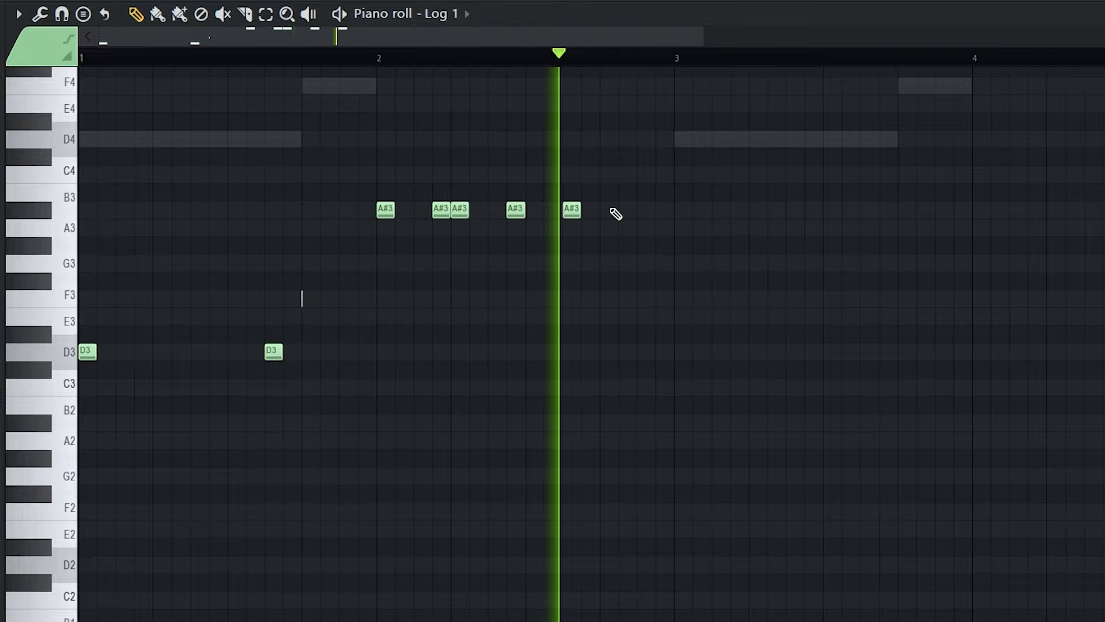
Step: Move the fourth A#3 note of bar 2 one step earlier to step 7 and add a very short F3 note on step 13
{"action": "left_click_drag", "start_coordinate": [515, 210], "coordinate": [495, 210]}
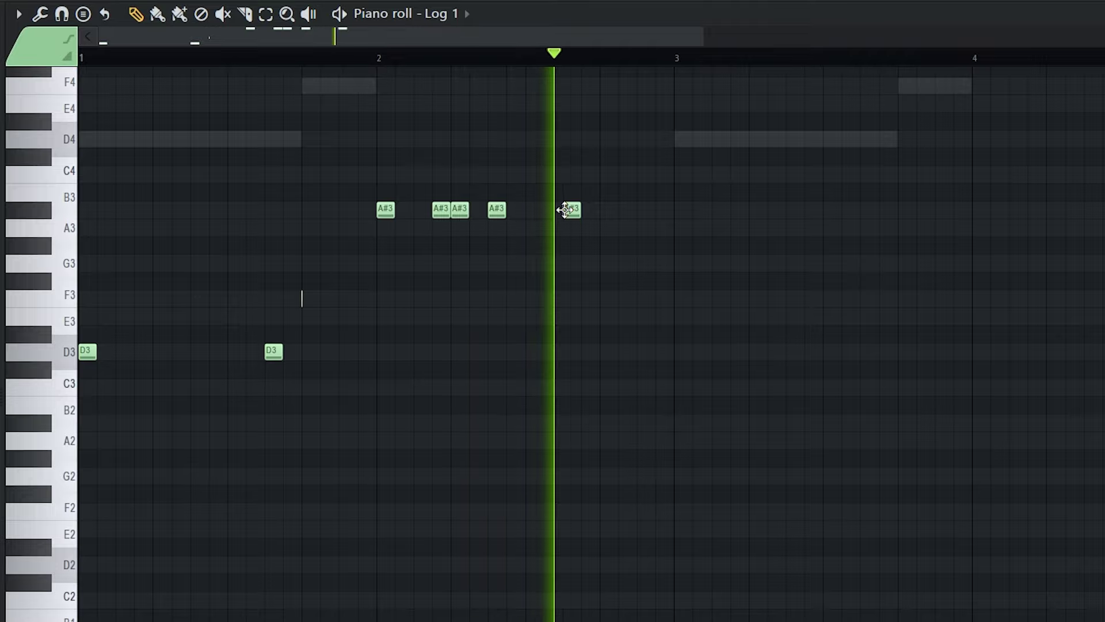
{"action": "key", "text": "space"}
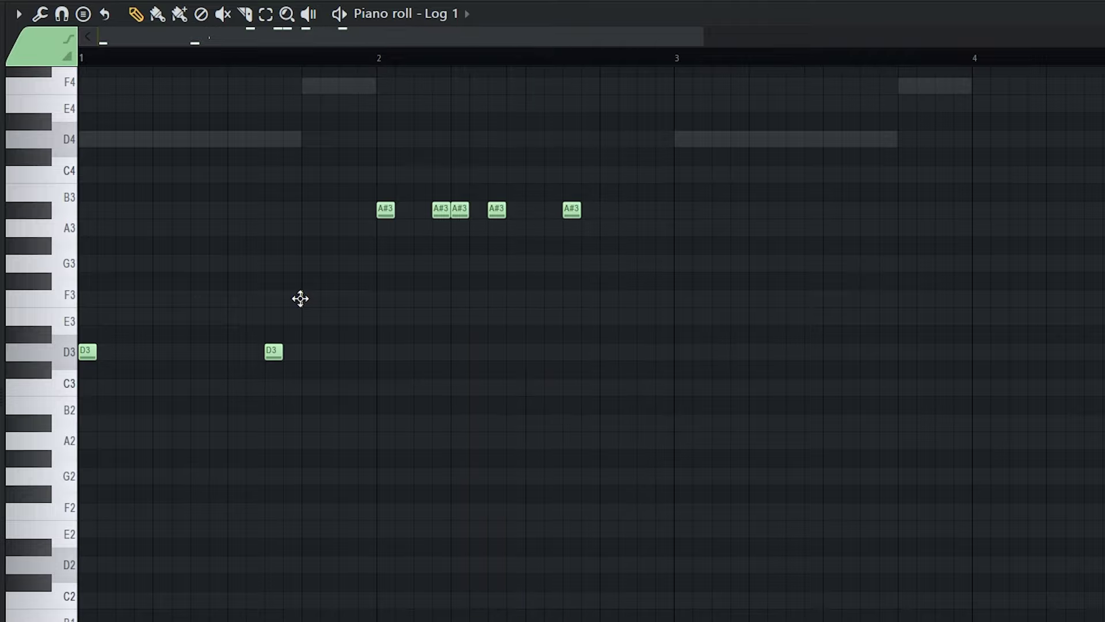
{"action": "scroll", "coordinate": [601, 299], "scroll_direction": "down", "scroll_amount": 2}
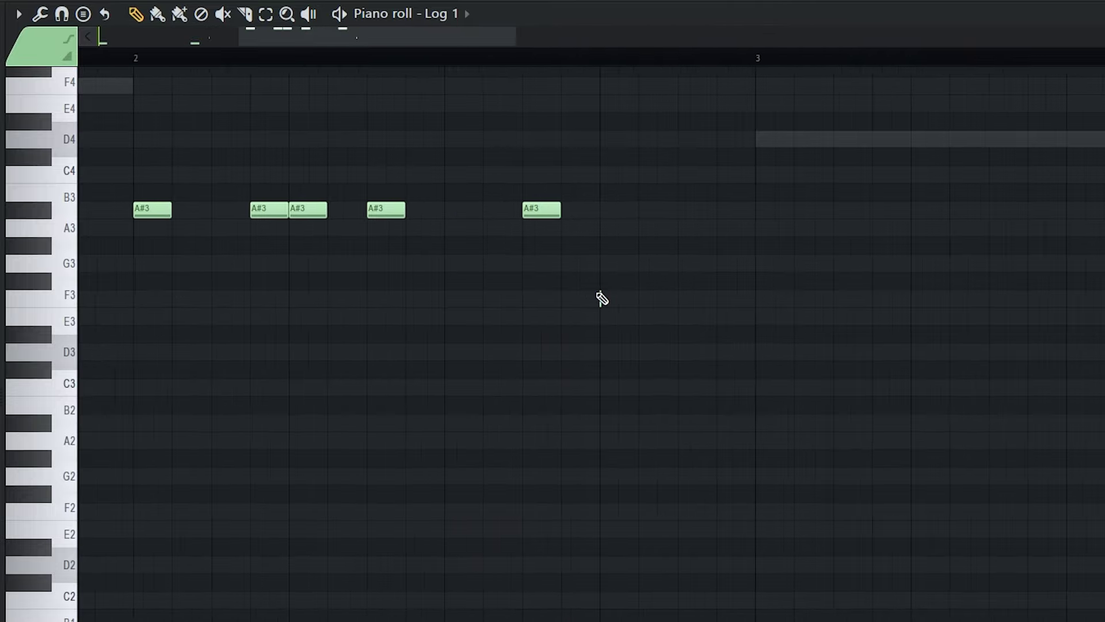
Step: Fill bar 3 with D3 notes on steps 1, 4, 9, 10 and 11 and F3 notes on steps 13 and 15
{"action": "left_click", "coordinate": [595, 352]}
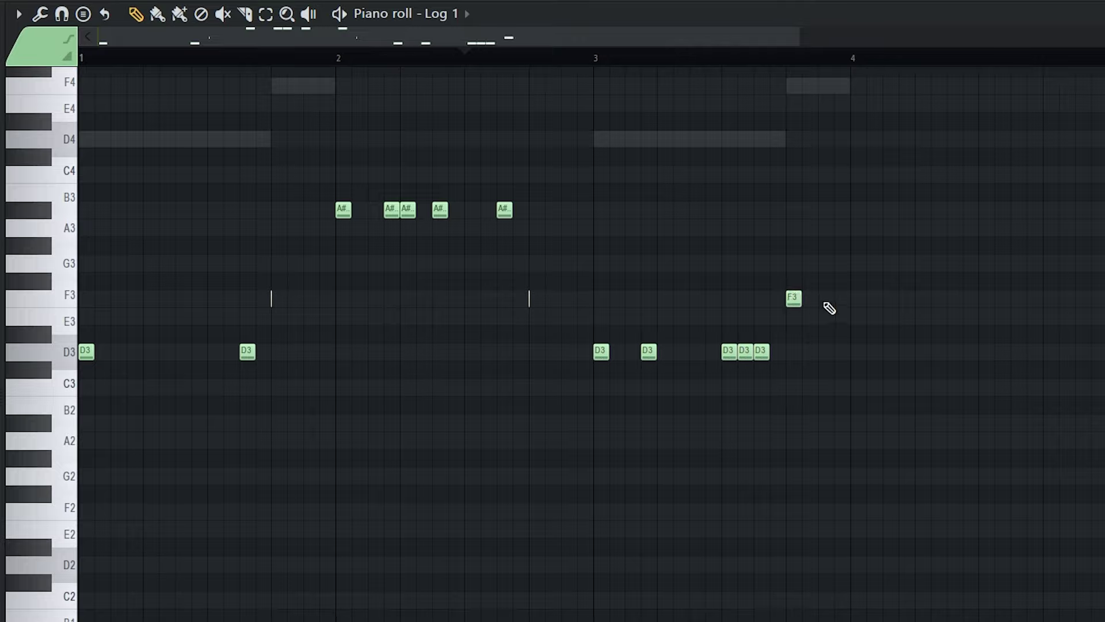
{"action": "scroll", "coordinate": [818, 259], "scroll_direction": "up", "scroll_amount": 2}
{"action": "key", "text": "space"}
Step: Place one-step A#3 notes on steps 1, 3, 5 and 7 of bar 4 during playback
{"action": "left_click", "coordinate": [778, 210]}
{"action": "left_click", "coordinate": [816, 211]}
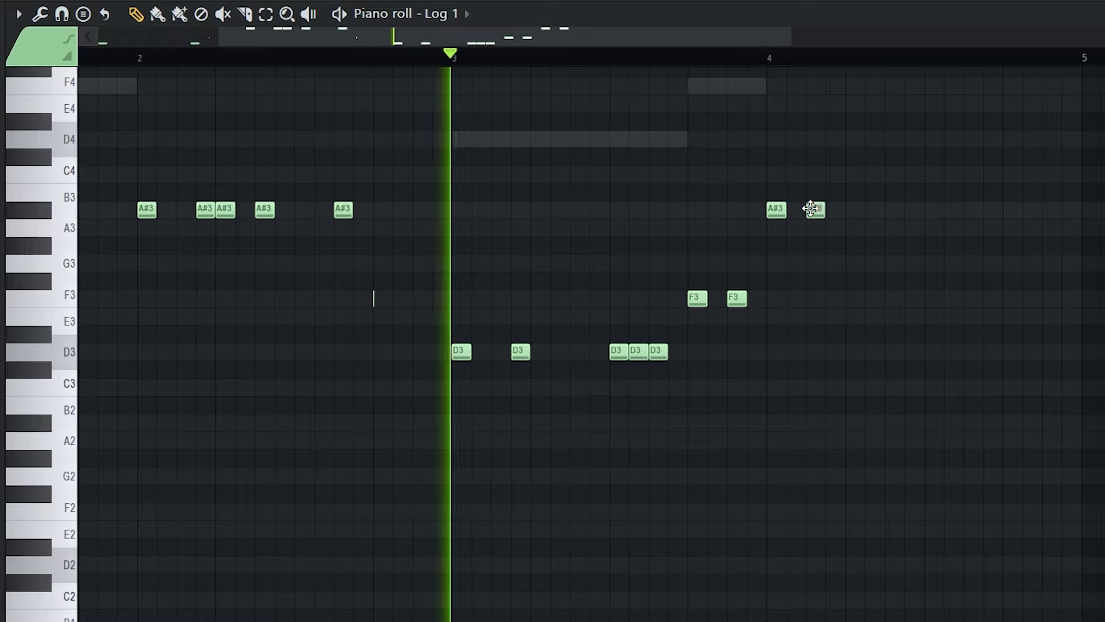
{"action": "left_click", "coordinate": [855, 210]}
{"action": "left_click", "coordinate": [885, 210]}
{"action": "scroll", "coordinate": [979, 217], "scroll_direction": "down", "scroll_amount": 2}
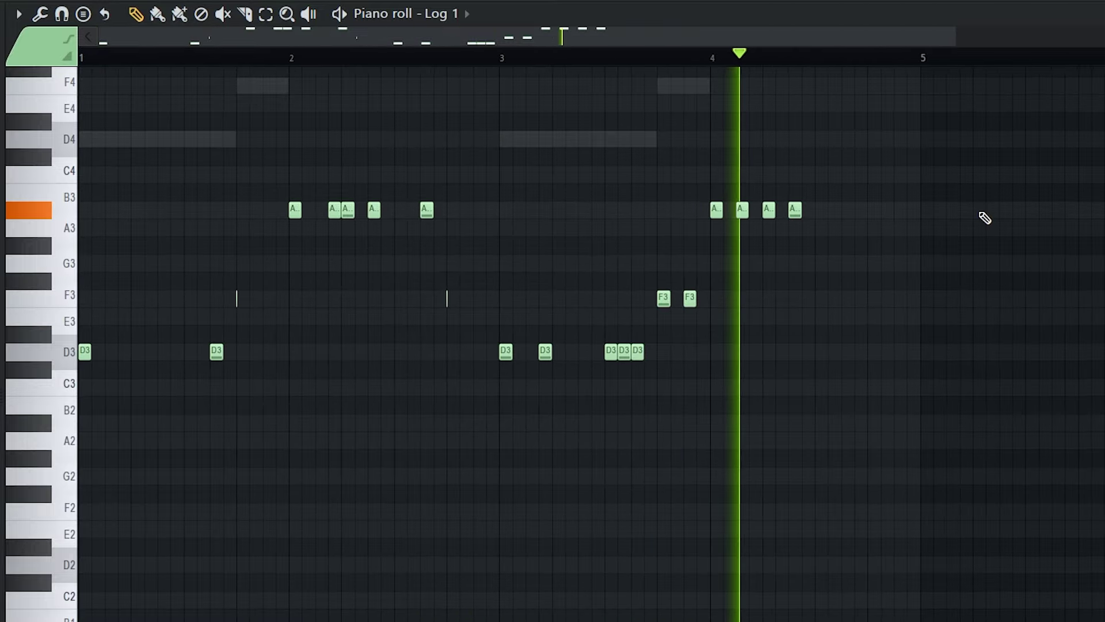
Step: Add C4 notes on steps 11 and 13 of bar 4 plus a very short C4 on step 15, and play the line back
{"action": "scroll", "coordinate": [935, 222], "scroll_direction": "up", "scroll_amount": 2}
{"action": "key", "text": "space"}
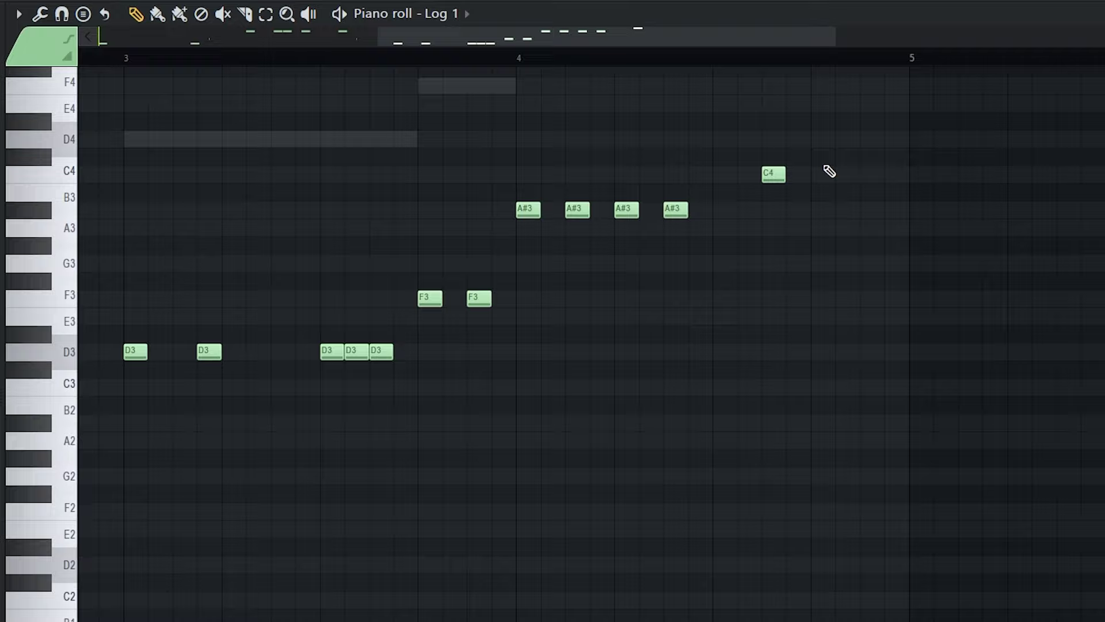
{"action": "scroll", "coordinate": [693, 240], "scroll_direction": "down", "scroll_amount": 2}
{"action": "key", "text": "space"}
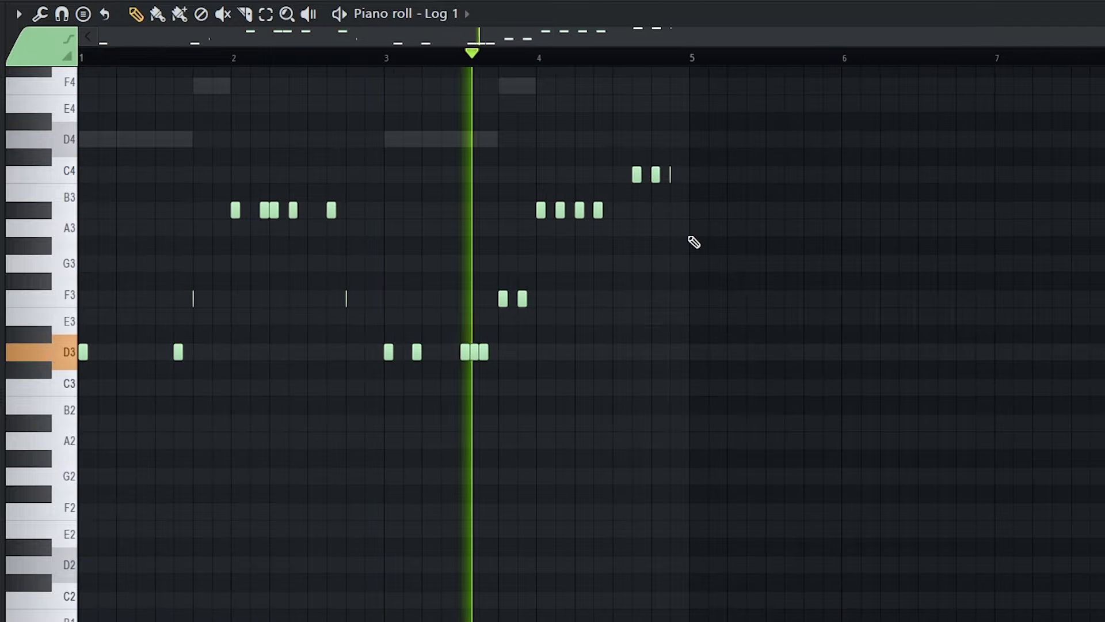
Step: Build a roll of four quarter-step F3 notes on step 10 of bar 4, just before the first C4, and audition it
{"action": "scroll", "coordinate": [616, 265], "scroll_direction": "up", "scroll_amount": 2}
{"action": "key", "text": "space"}
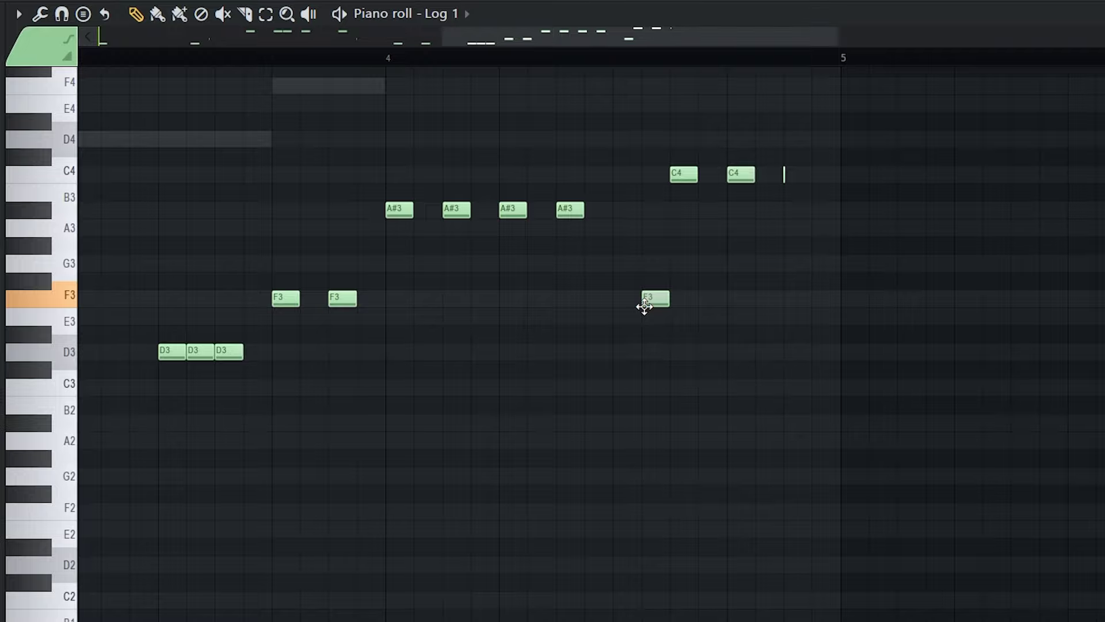
{"action": "scroll", "coordinate": [644, 307], "scroll_direction": "up", "scroll_amount": 3}
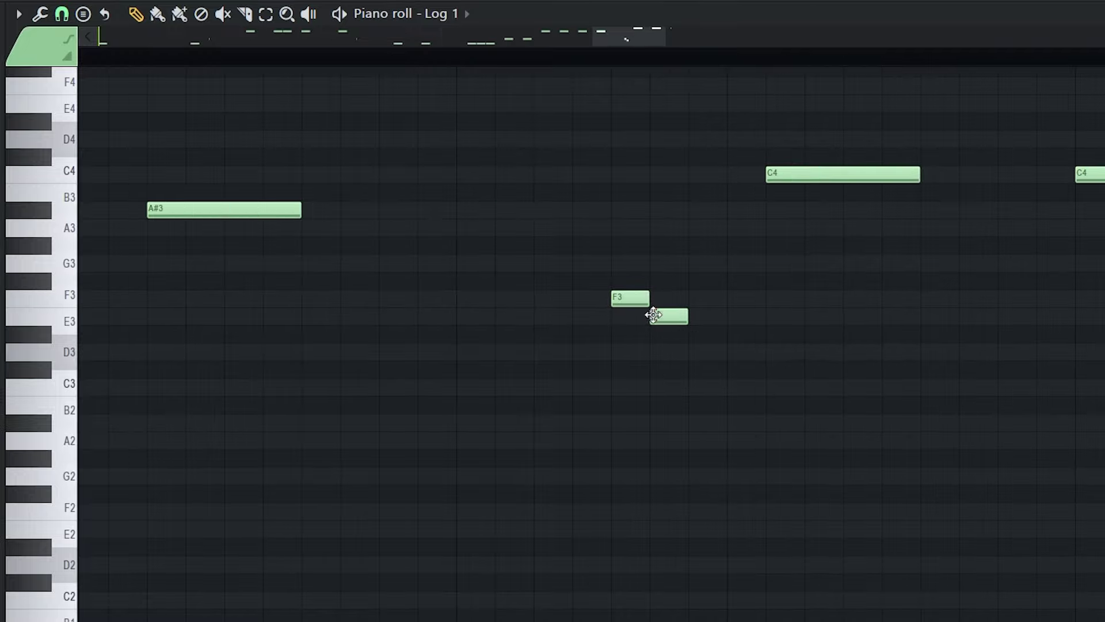
{"action": "left_click_drag", "start_coordinate": [666, 318], "coordinate": [669, 296]}
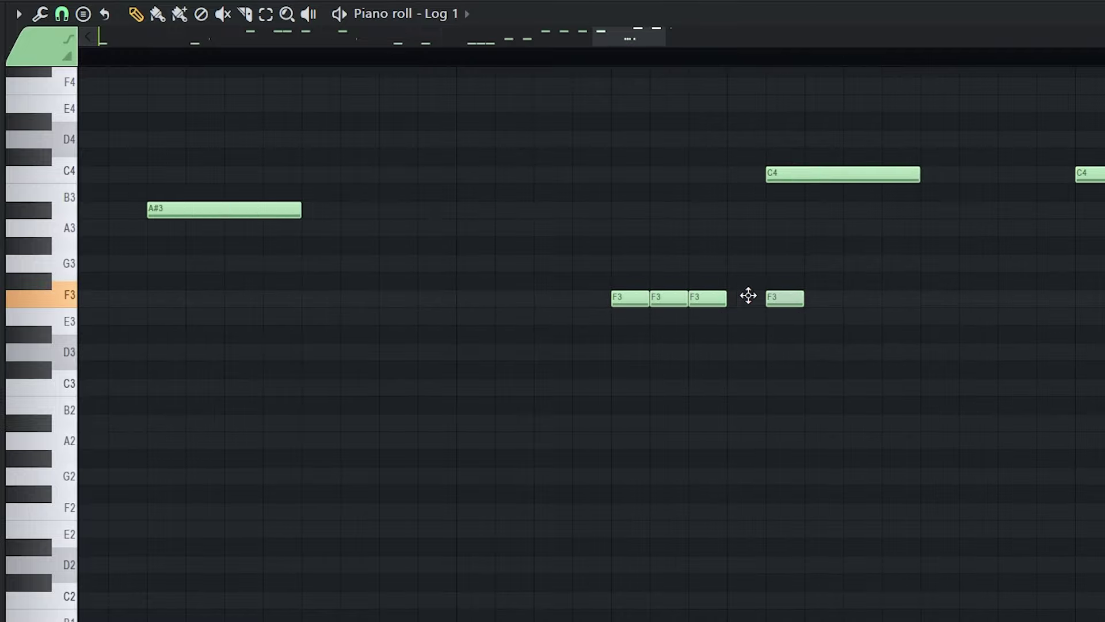
{"action": "scroll", "coordinate": [724, 297], "scroll_direction": "down", "scroll_amount": 8}
{"action": "key", "text": "space"}
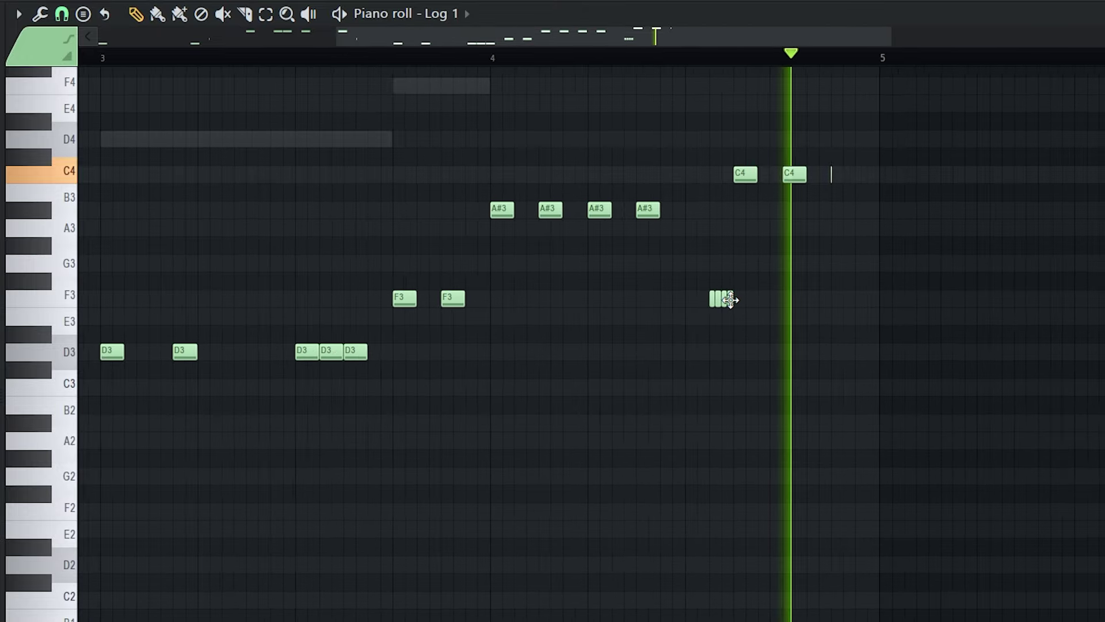
Step: Copy the finished Log 1 note pattern into the Log 2 channel so both log drums play the same bassline
{"action": "scroll", "coordinate": [685, 229], "scroll_direction": "up", "scroll_amount": 3}
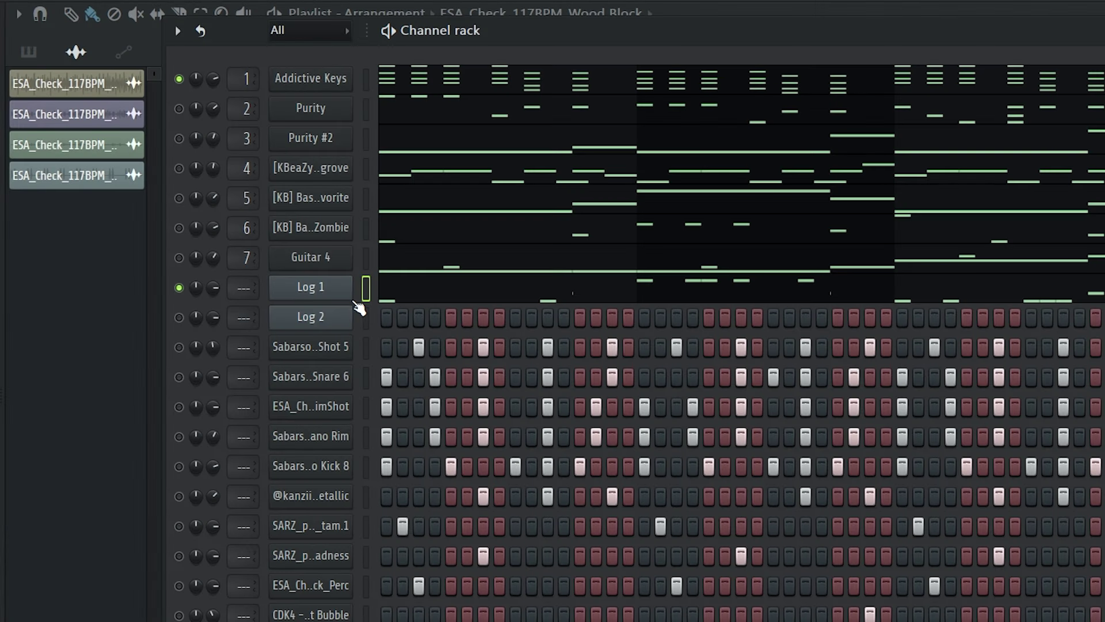
{"action": "left_click", "coordinate": [368, 317]}
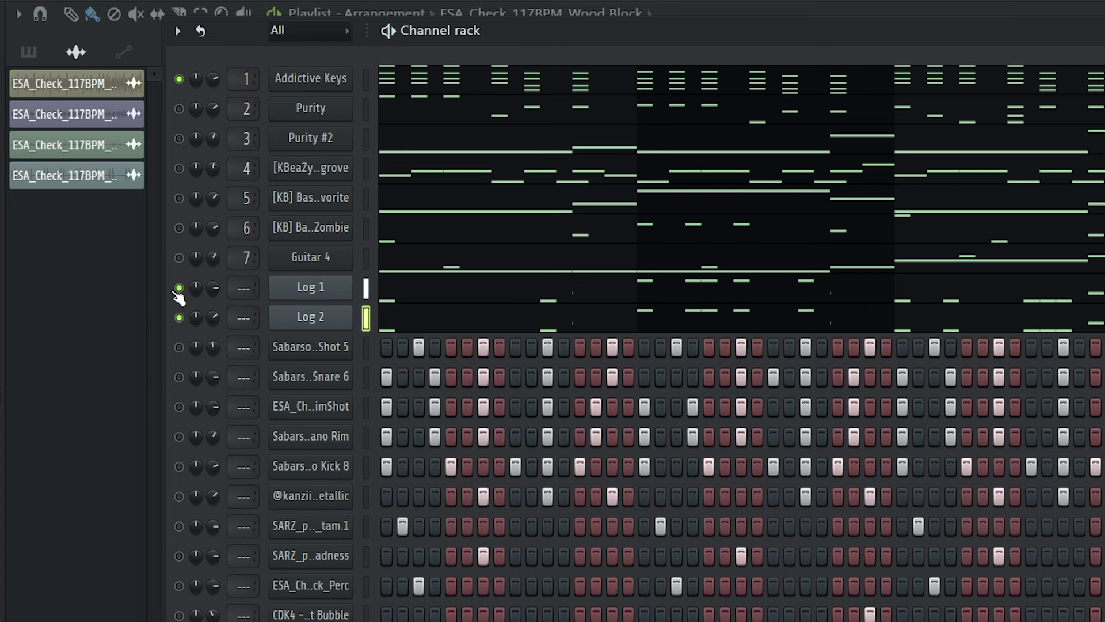
Step: Reverse the polarity of the Sabarsounds Amapiano Kick 8 sample and close its sampler settings
{"action": "left_click", "coordinate": [310, 465]}
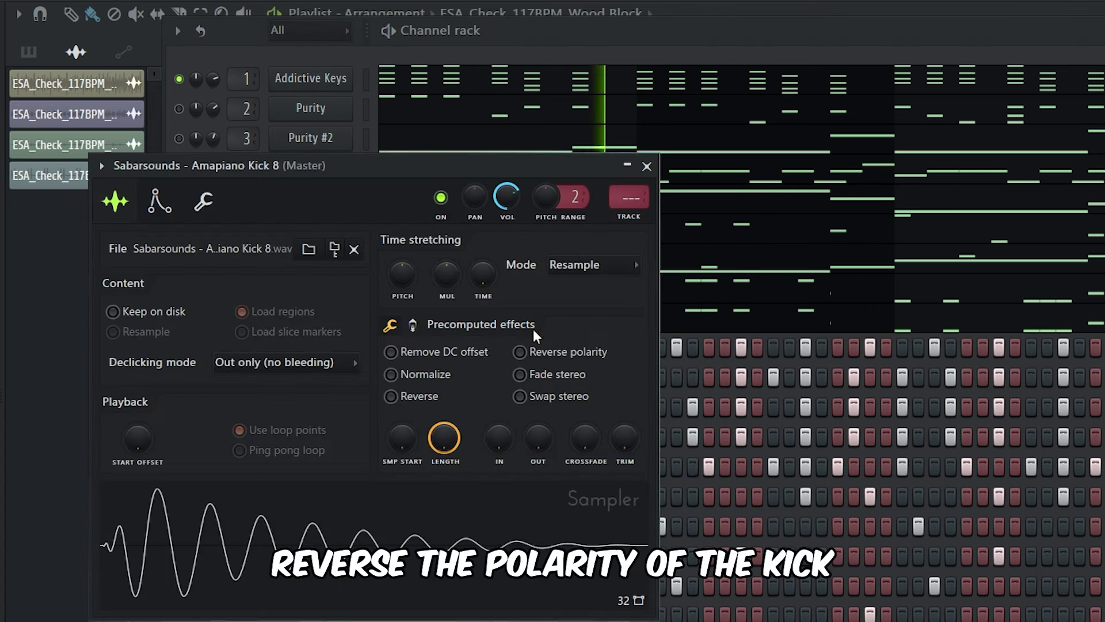
{"action": "left_click", "coordinate": [520, 351]}
{"action": "key", "text": "Escape"}
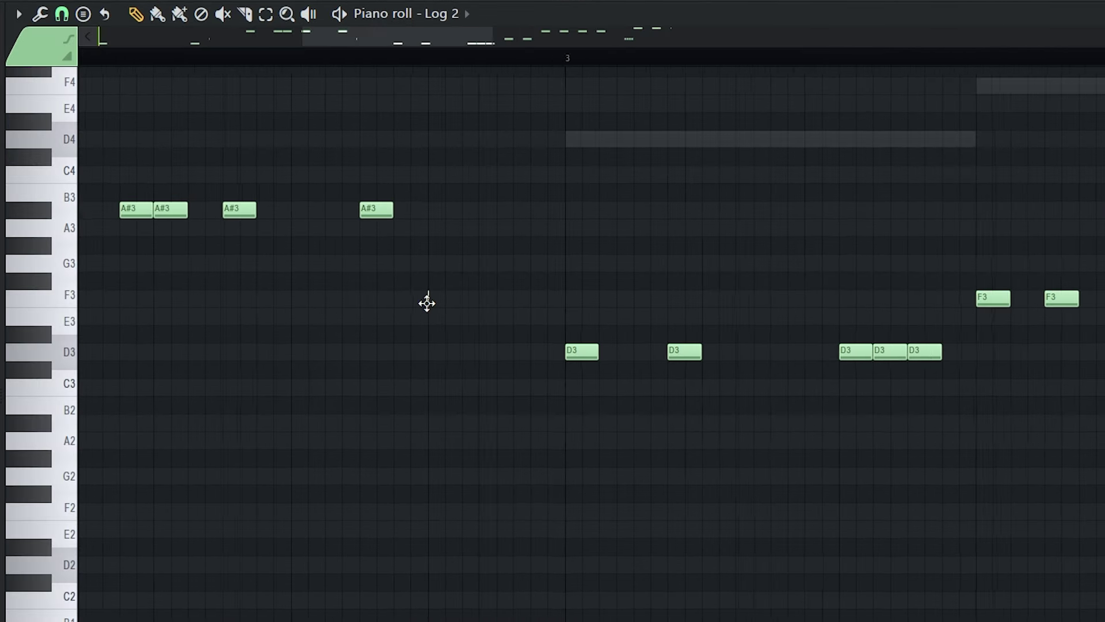
Step: Review the log drum notes across bars 1 to 4 and play the bassline from bar 2
{"action": "scroll", "coordinate": [427, 303], "scroll_direction": "up", "scroll_amount": 2}
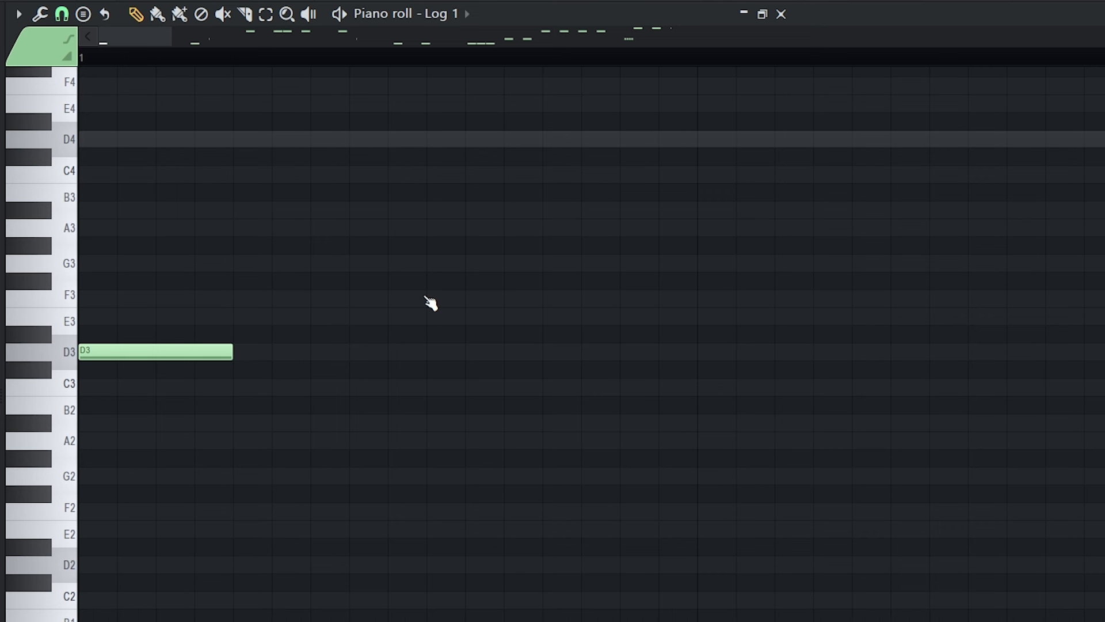
{"action": "scroll", "coordinate": [862, 363], "scroll_direction": "down", "scroll_amount": 2}
{"action": "scroll", "coordinate": [834, 335], "scroll_direction": "down", "scroll_amount": 2}
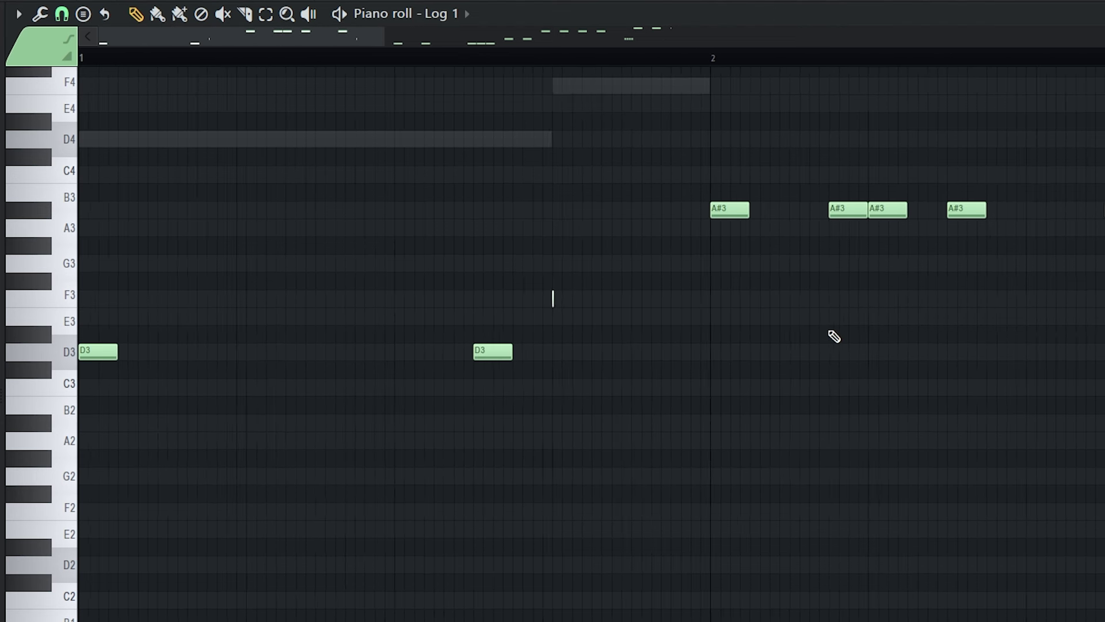
{"action": "scroll", "coordinate": [1094, 330], "scroll_direction": "up", "scroll_amount": 2}
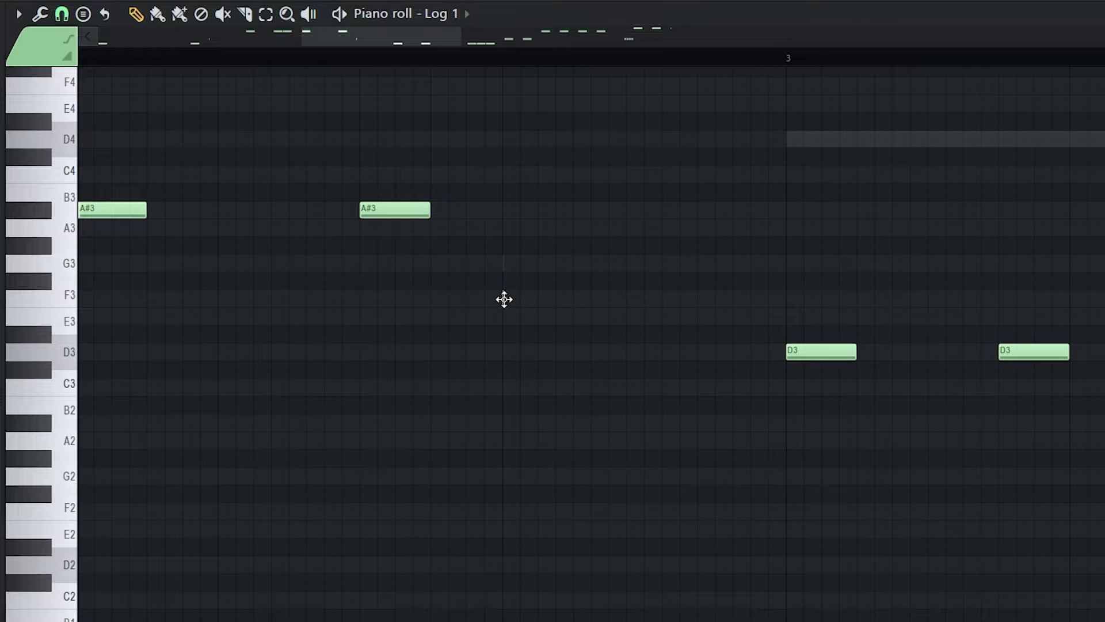
{"action": "scroll", "coordinate": [513, 287], "scroll_direction": "down", "scroll_amount": 5}
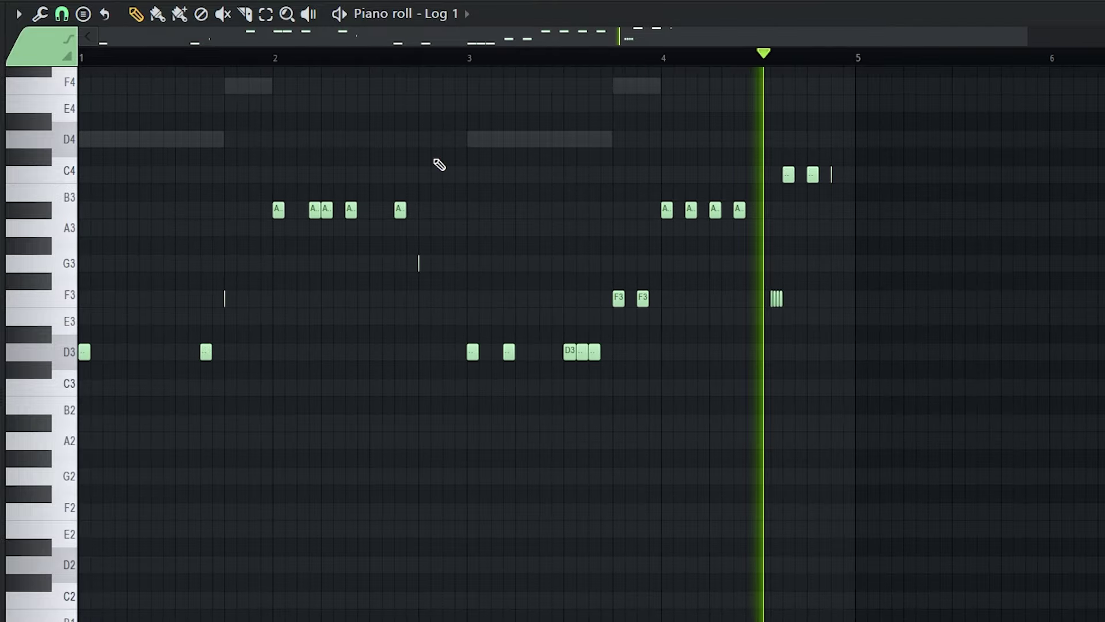
{"action": "left_click", "coordinate": [271, 60]}
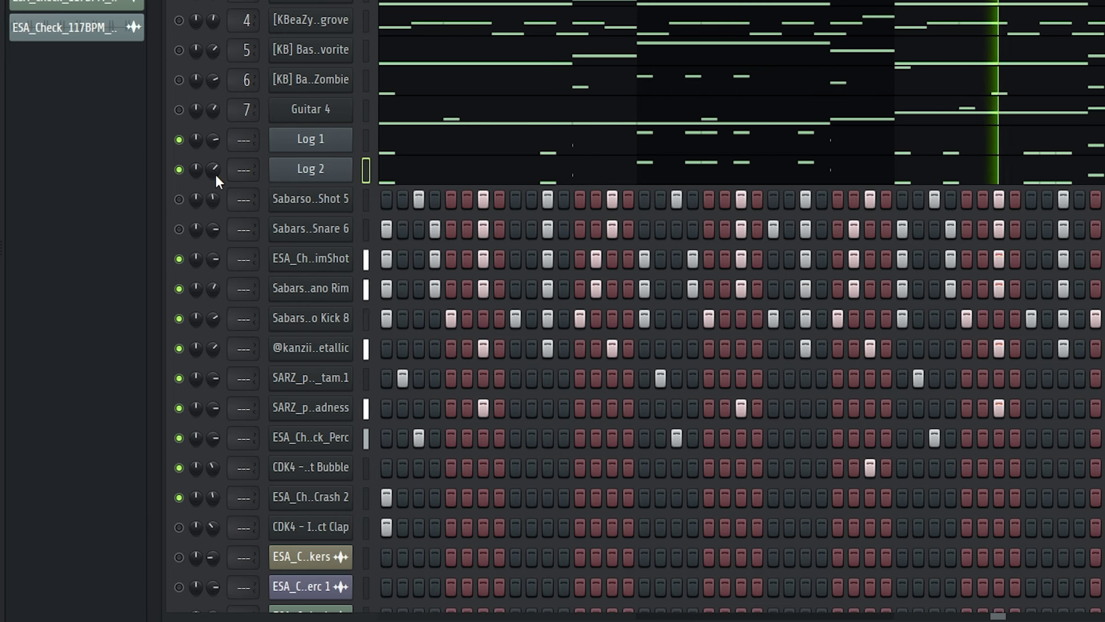
Step: Unmute the CDK4 clap and the ESA_Check percussion loop channels to hear them with the drums and log bass
{"action": "left_click", "coordinate": [179, 528]}
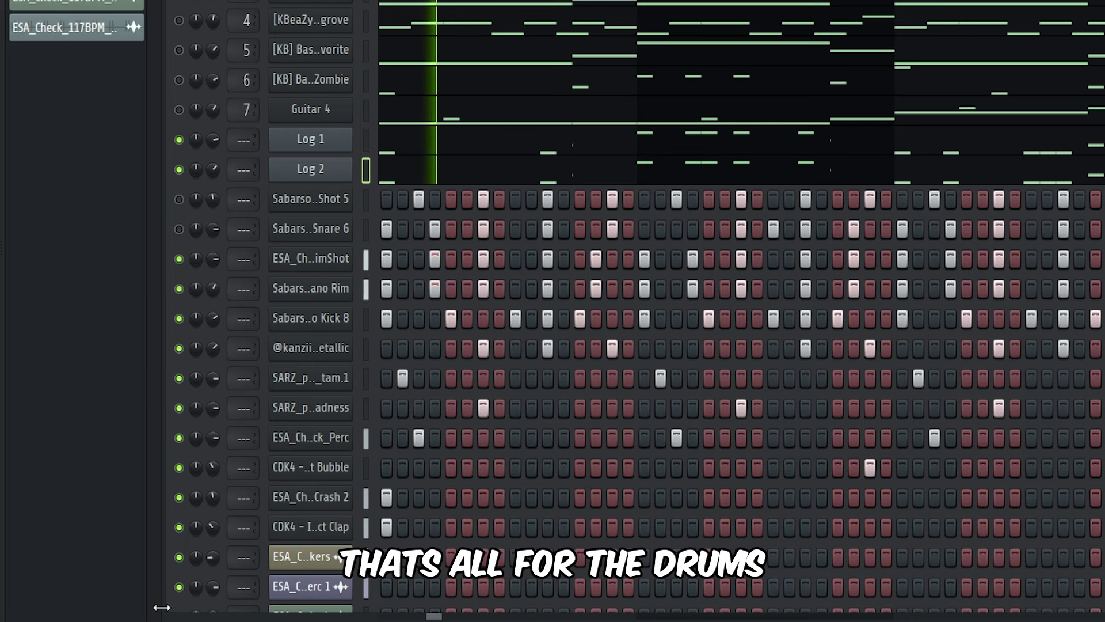
{"action": "scroll", "coordinate": [170, 602], "scroll_direction": "down", "scroll_amount": 2}
{"action": "left_click", "coordinate": [179, 585]}
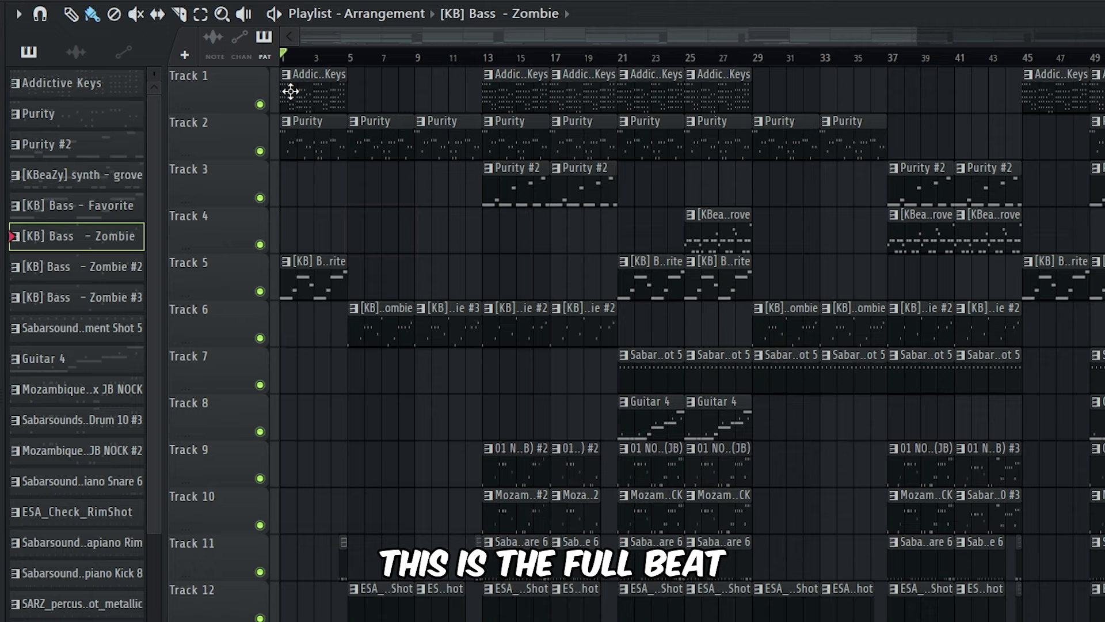
Step: Examine the full beat arrangement in the playlist during playback, looking over the melodic, log drum, drum and percussion tracks
{"action": "scroll", "coordinate": [307, 175], "scroll_direction": "down", "scroll_amount": 10}
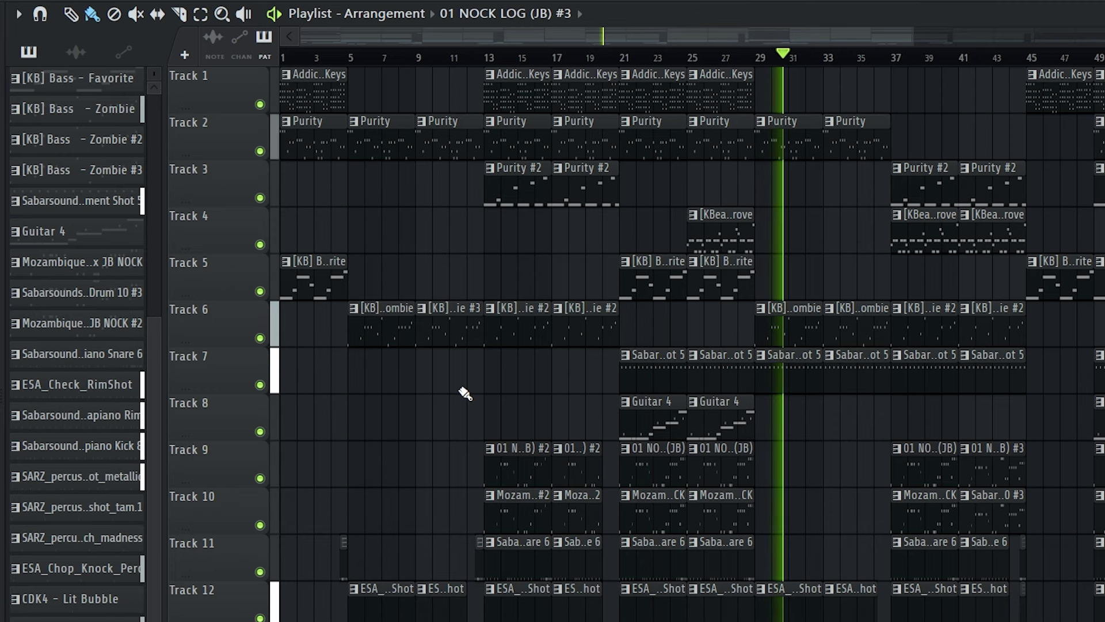
{"action": "scroll", "coordinate": [465, 393], "scroll_direction": "down", "scroll_amount": 10}
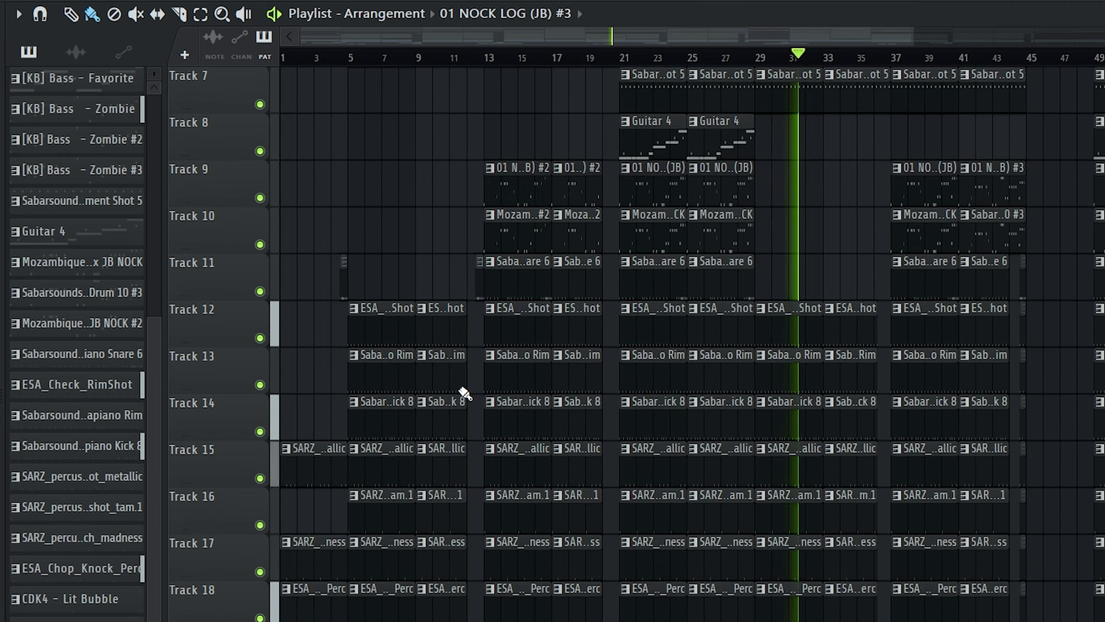
{"action": "scroll", "coordinate": [465, 394], "scroll_direction": "down", "scroll_amount": 5}
{"action": "scroll", "coordinate": [465, 394], "scroll_direction": "up", "scroll_amount": 9}
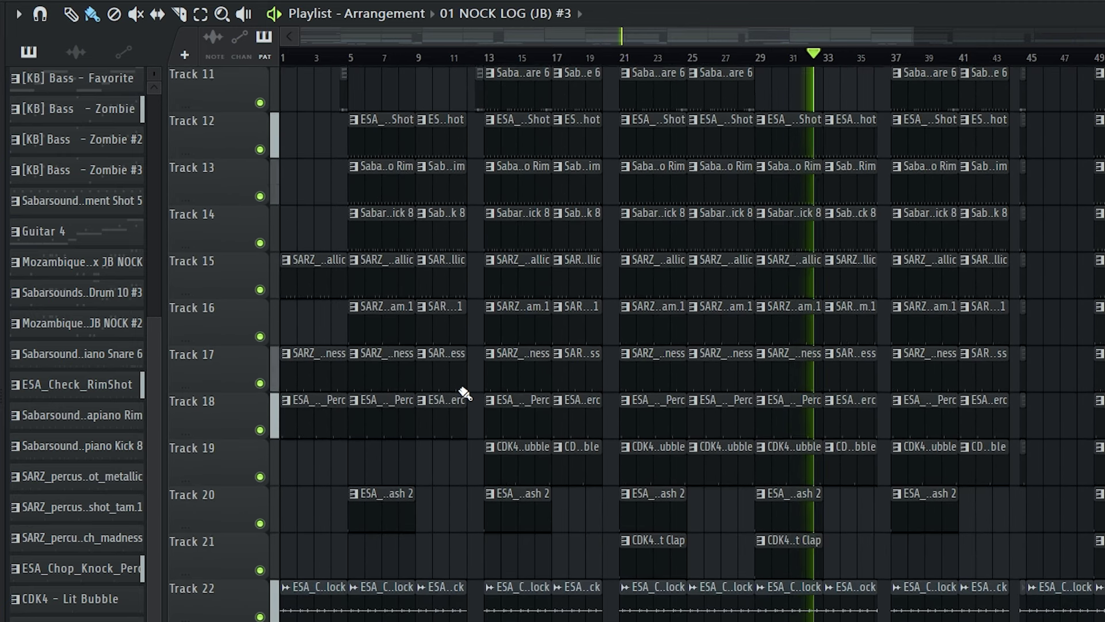
{"action": "scroll", "coordinate": [465, 393], "scroll_direction": "up", "scroll_amount": 6}
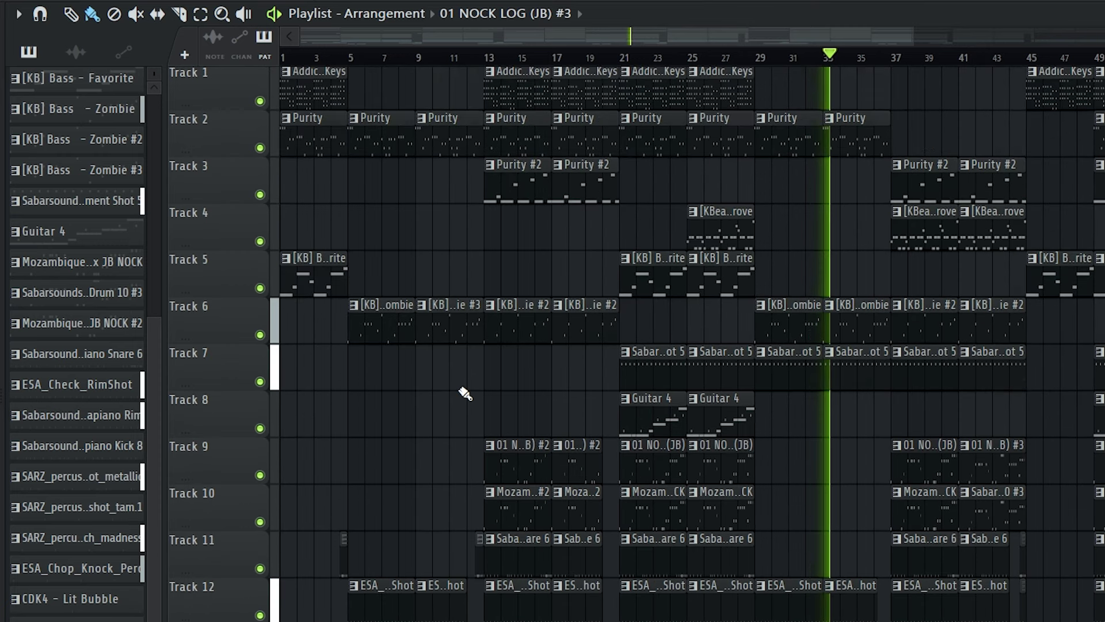